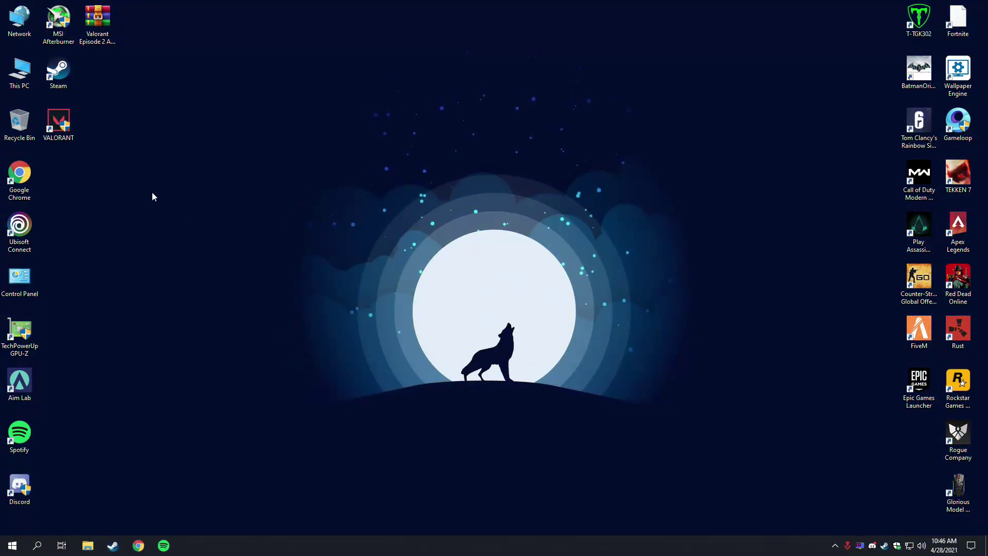
# Open the desktop VALORANT shortcut's compatibility properties and enable Disable fullscreen optimizations.
pyautogui.rightClick(63, 124)
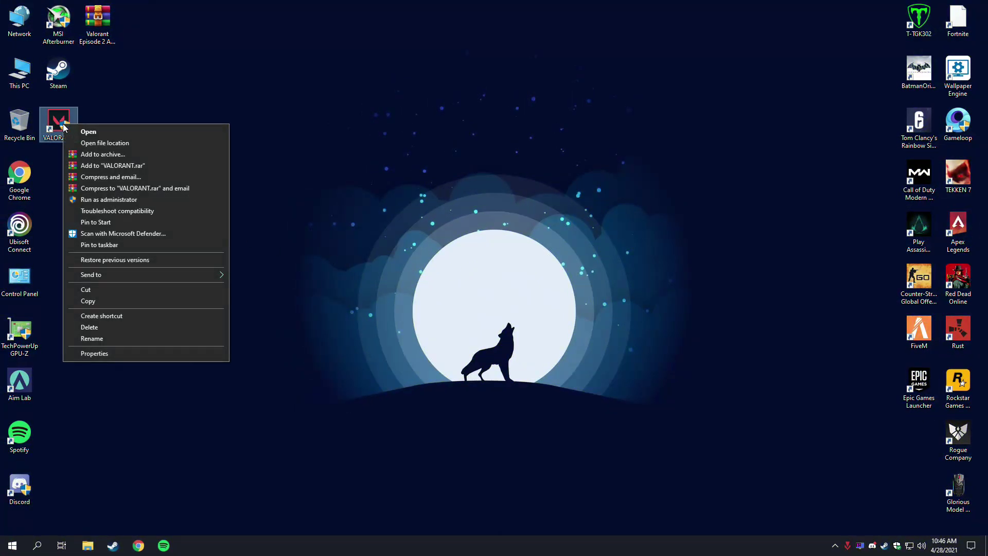
pyautogui.click(98, 354)
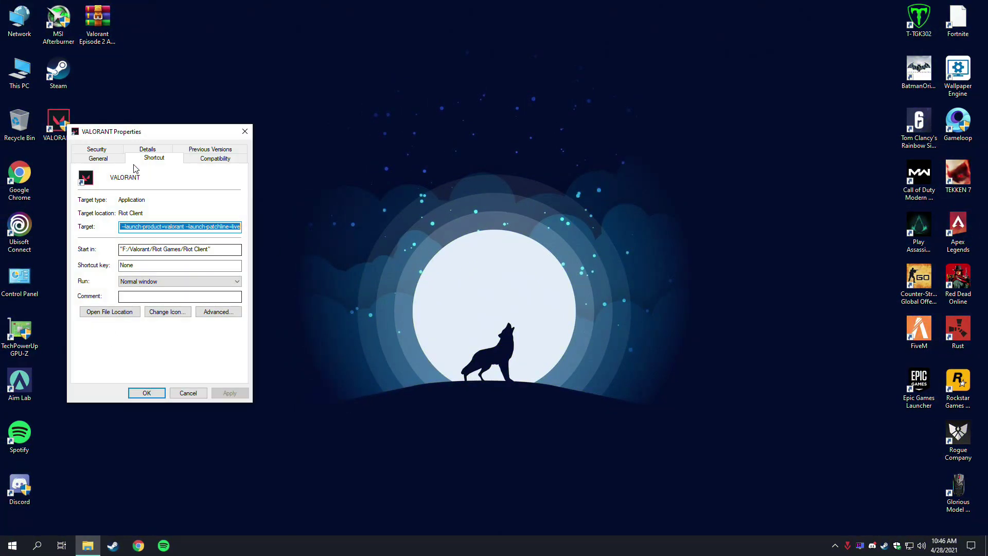
pyautogui.moveTo(134, 133); pyautogui.dragTo(161, 132)
pyautogui.click(252, 158)
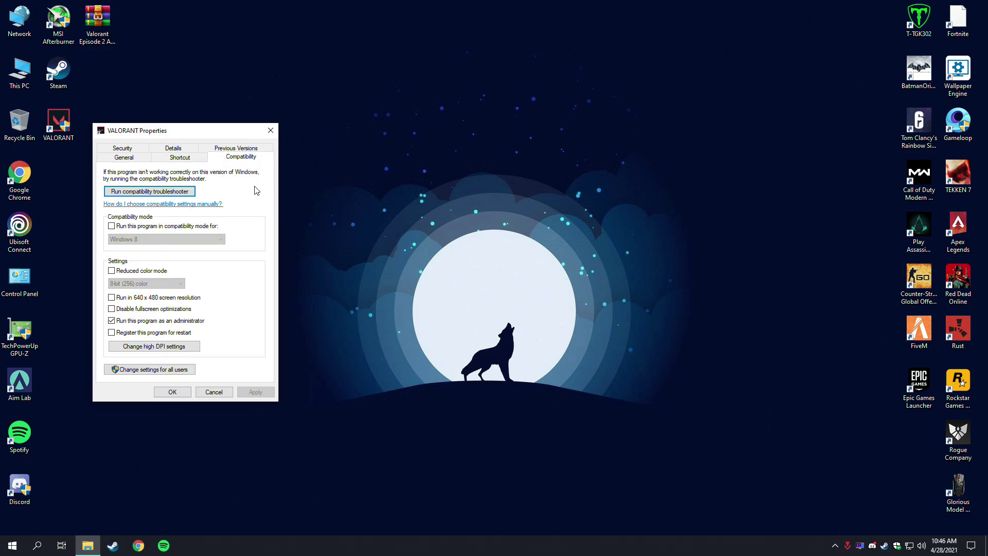
pyautogui.click(144, 311)
# Override the VALORANT shortcut's high DPI scaling behavior with scaling performed by Application, and apply the properties.
pyautogui.click(154, 346)
pyautogui.moveTo(190, 185); pyautogui.dragTo(339, 166)
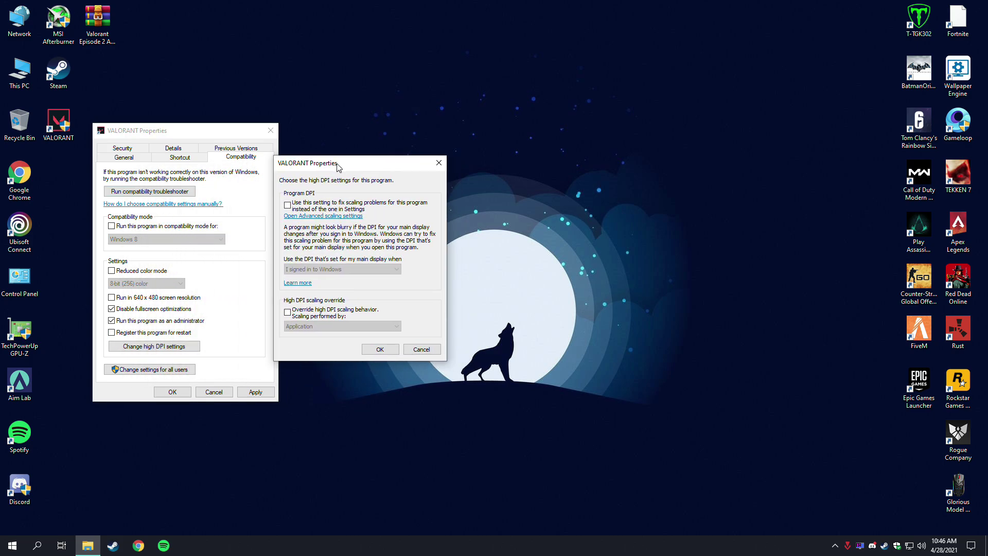
pyautogui.click(313, 321)
pyautogui.click(312, 326)
pyautogui.click(284, 332)
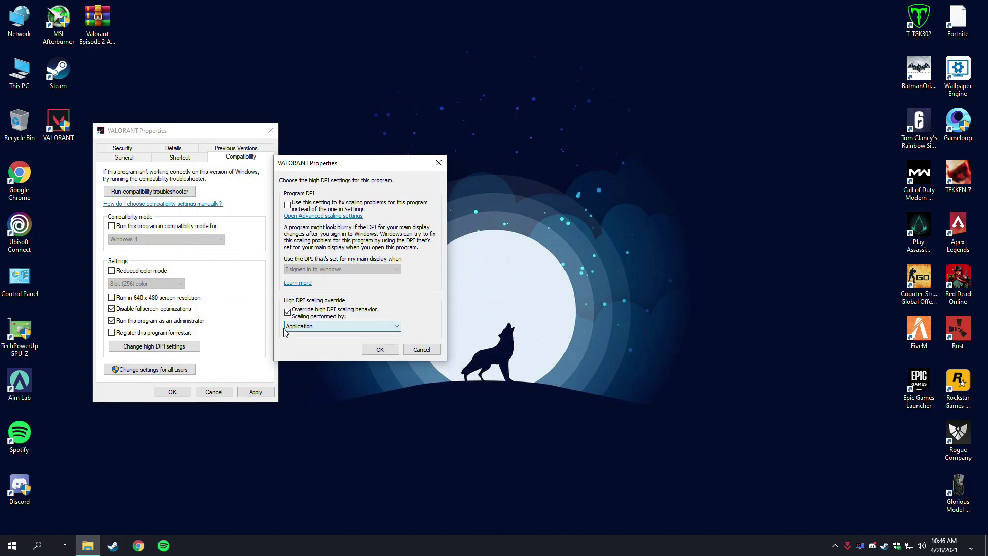
pyautogui.click(380, 349)
pyautogui.click(246, 392)
pyautogui.click(173, 392)
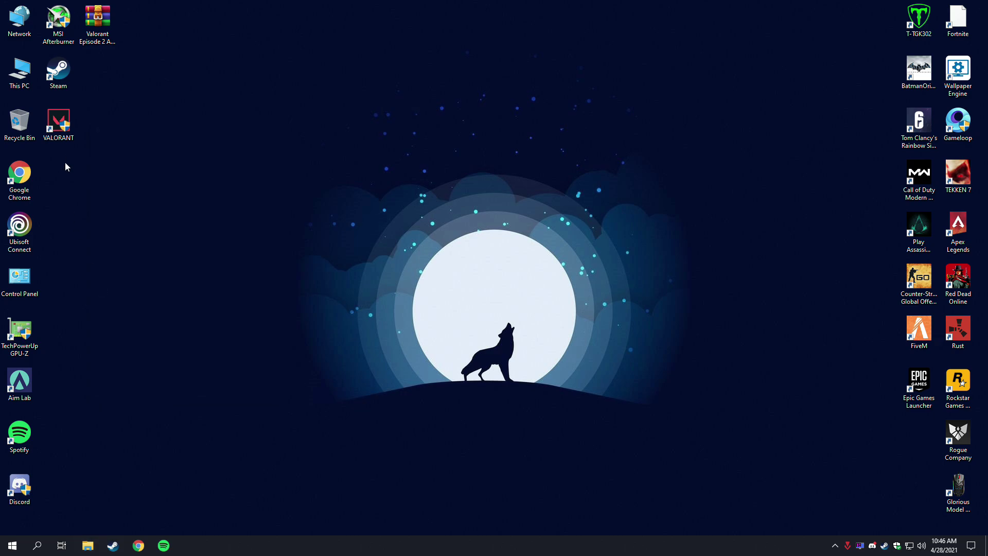
# Open the VALORANT shortcut's file location and browse to the Riot Games\VALORANT\live folder.
pyautogui.rightClick(66, 125)
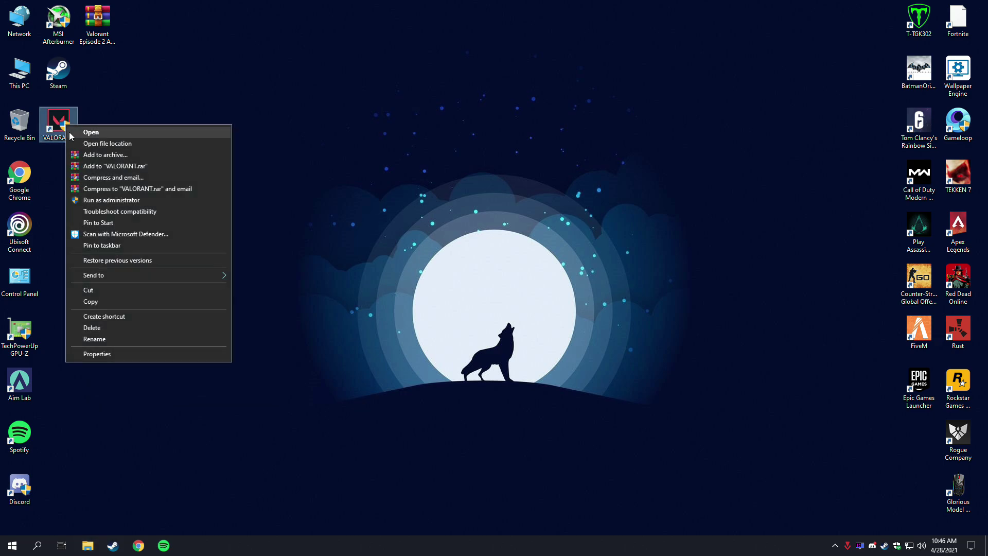
pyautogui.click(106, 144)
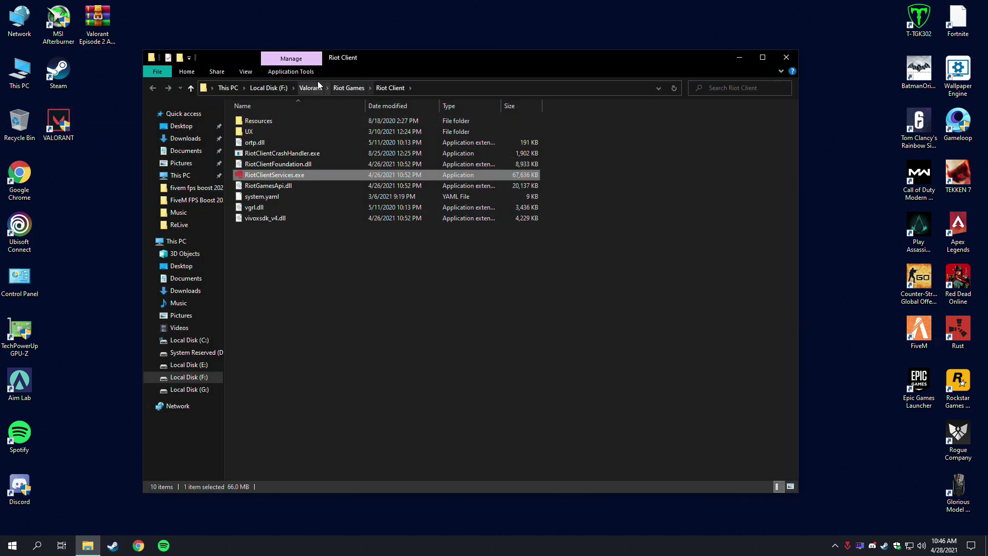
pyautogui.click(309, 87)
pyautogui.doubleClick(285, 120)
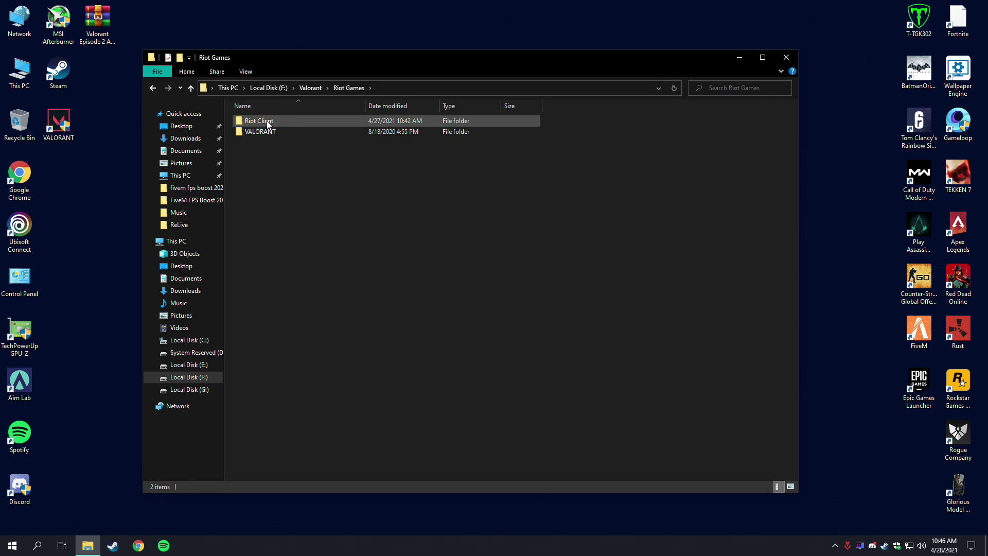
pyautogui.doubleClick(267, 131)
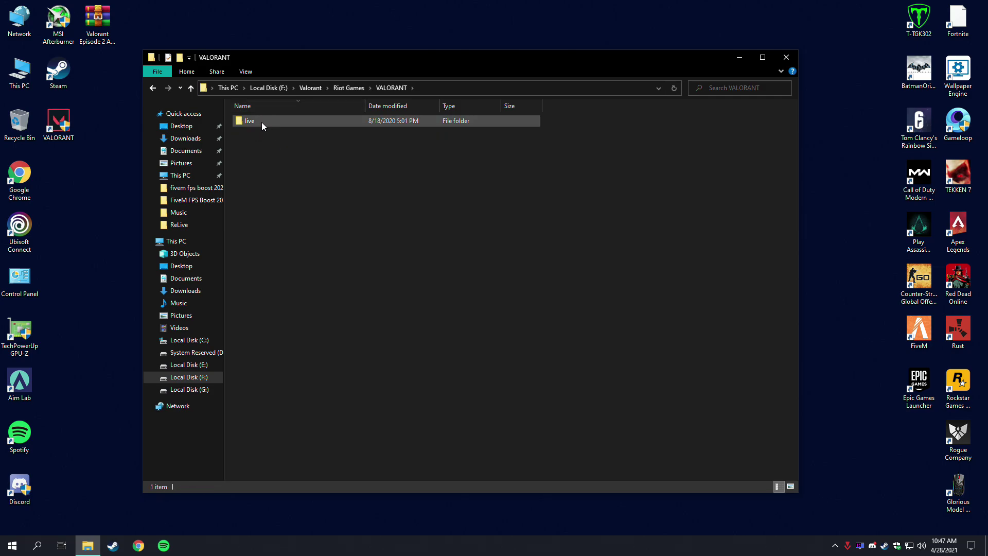
pyautogui.doubleClick(262, 123)
# In VALORANT.exe's compatibility properties, enable Disable fullscreen optimizations and Run this program as an administrator.
pyautogui.click(267, 166)
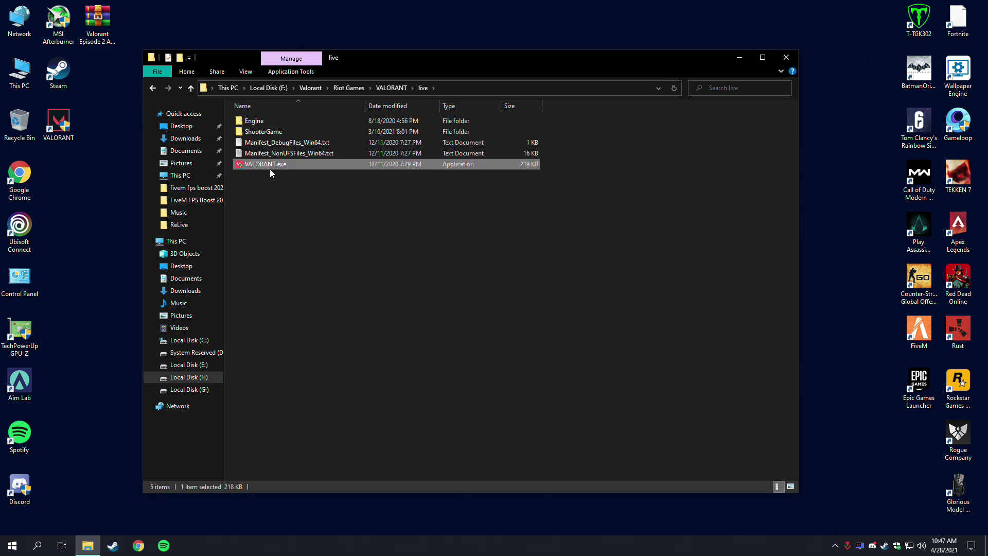
pyautogui.rightClick(276, 166)
pyautogui.click(334, 394)
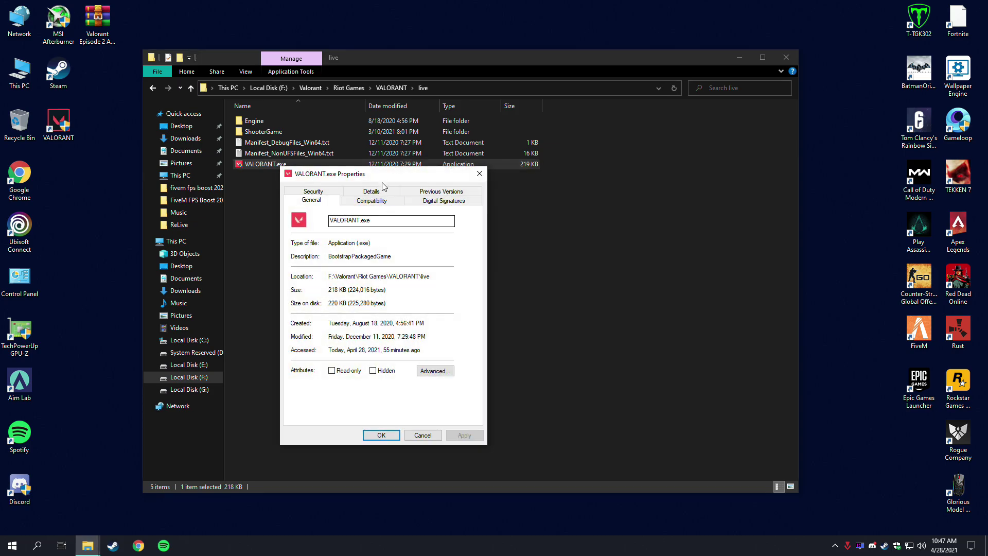
pyautogui.moveTo(384, 175); pyautogui.dragTo(405, 172)
pyautogui.click(386, 198)
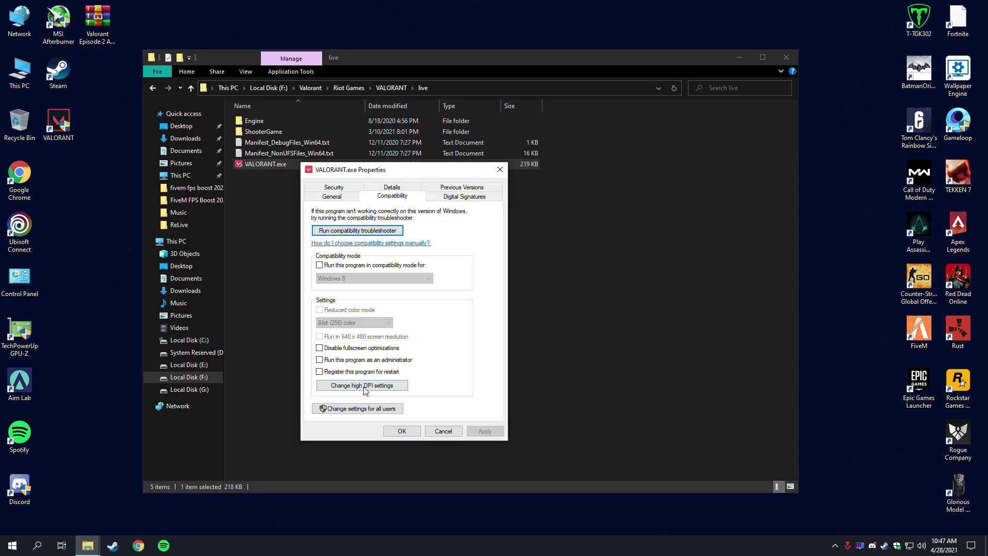
pyautogui.click(362, 349)
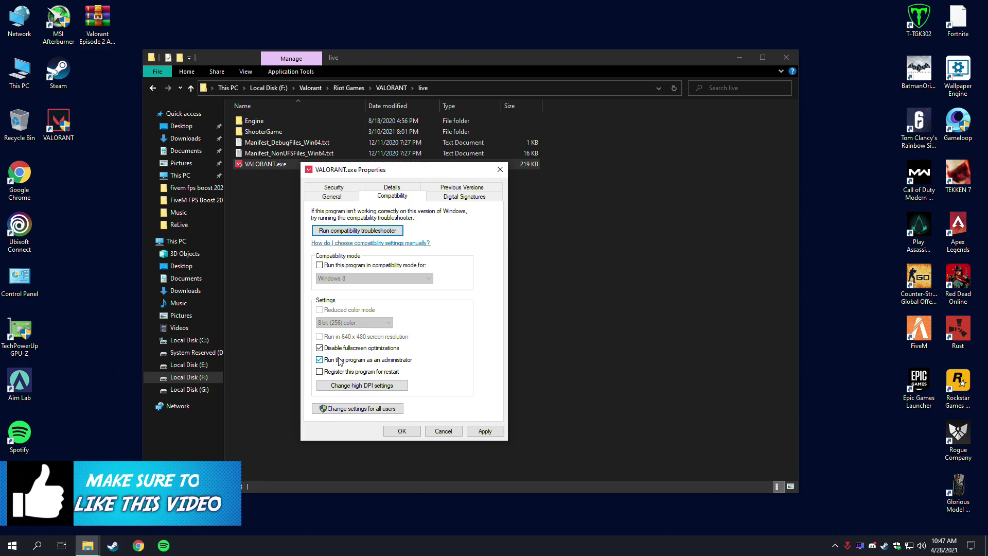
# Override VALORANT.exe's high DPI scaling with scaling performed by Application, apply the properties, and close the folder.
pyautogui.click(362, 385)
pyautogui.moveTo(358, 224); pyautogui.dragTo(562, 216)
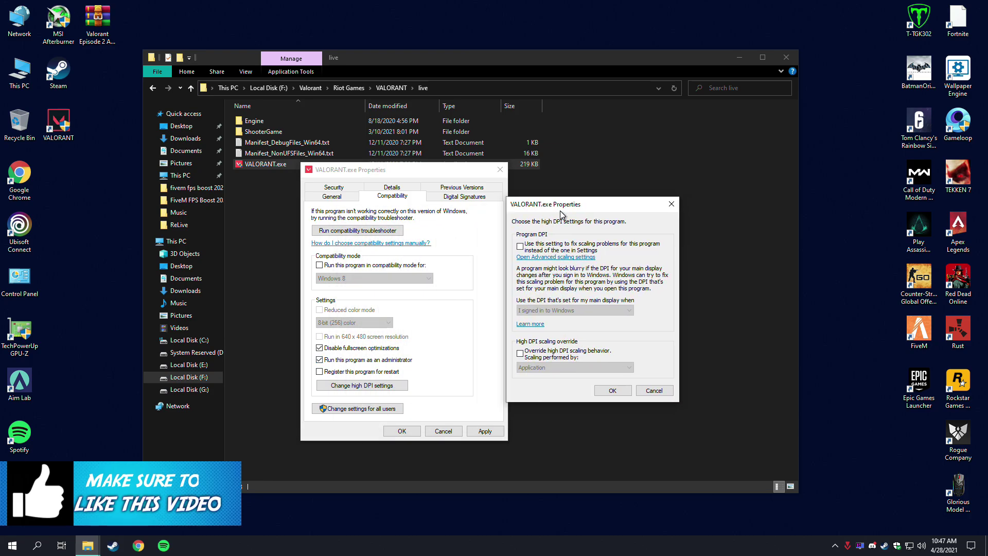
pyautogui.click(520, 353)
pyautogui.click(533, 367)
pyautogui.click(529, 375)
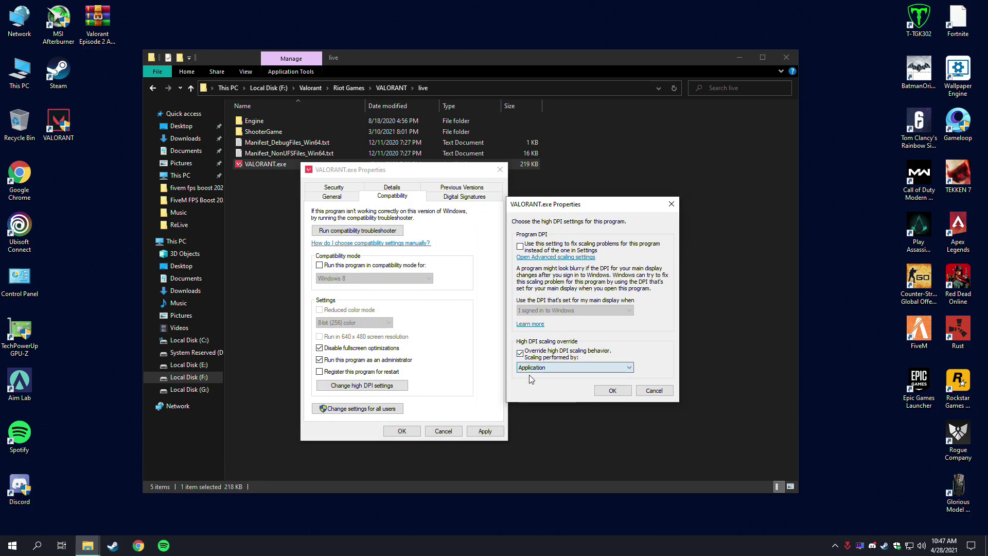
pyautogui.click(613, 391)
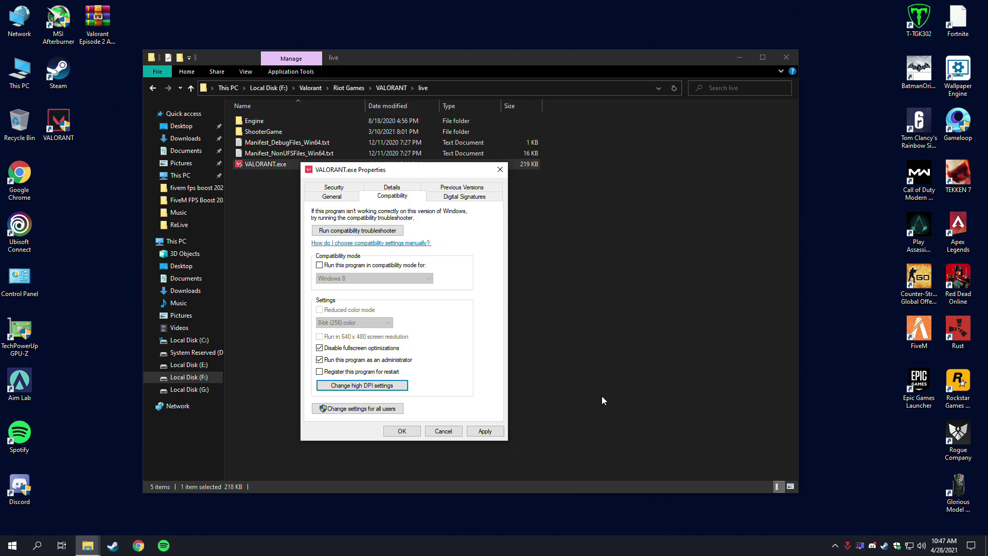
pyautogui.click(485, 432)
pyautogui.click(402, 432)
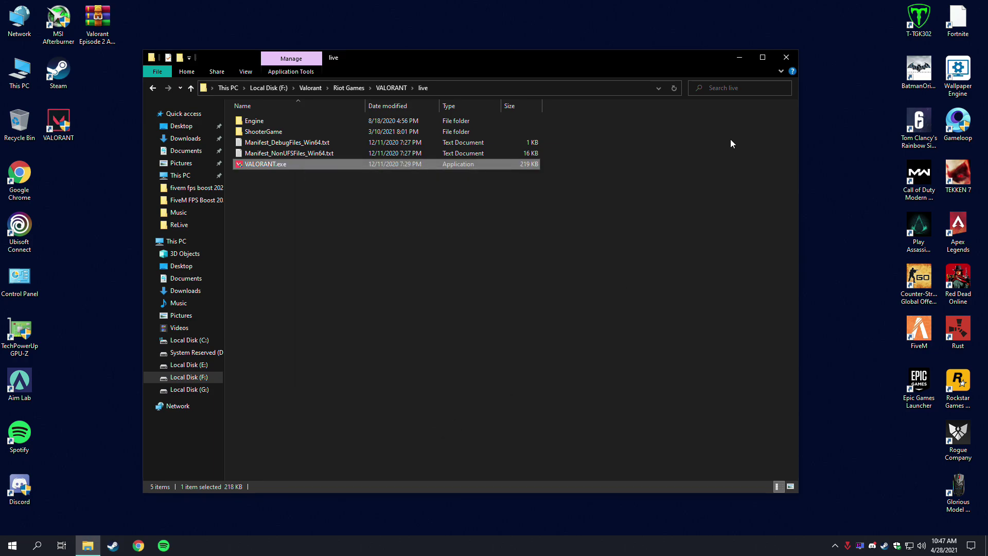
pyautogui.click(786, 58)
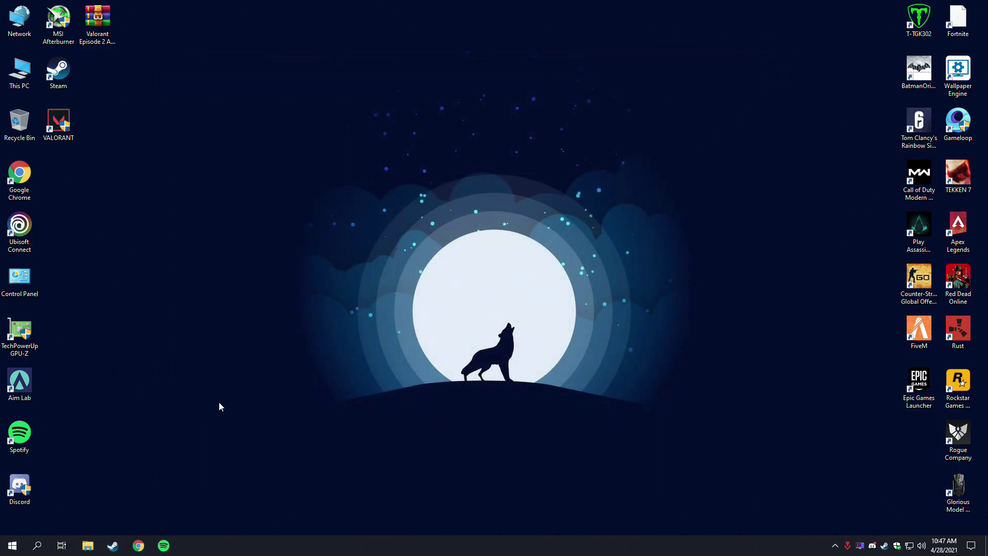
# Search Windows for "Graphics Settings" and open that system settings page.
pyautogui.click(37, 545)
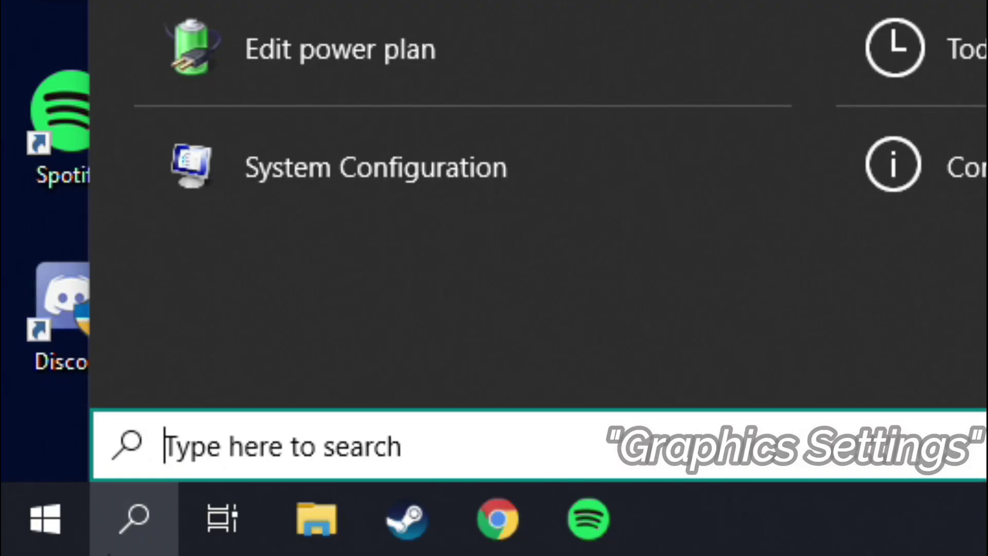
pyautogui.write('Graphic')
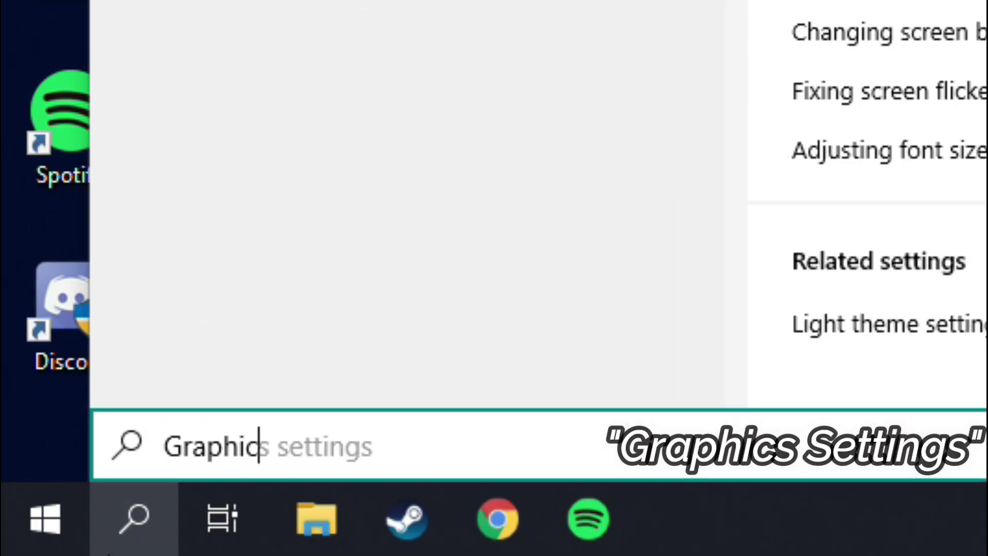
pyautogui.write('s Setti')
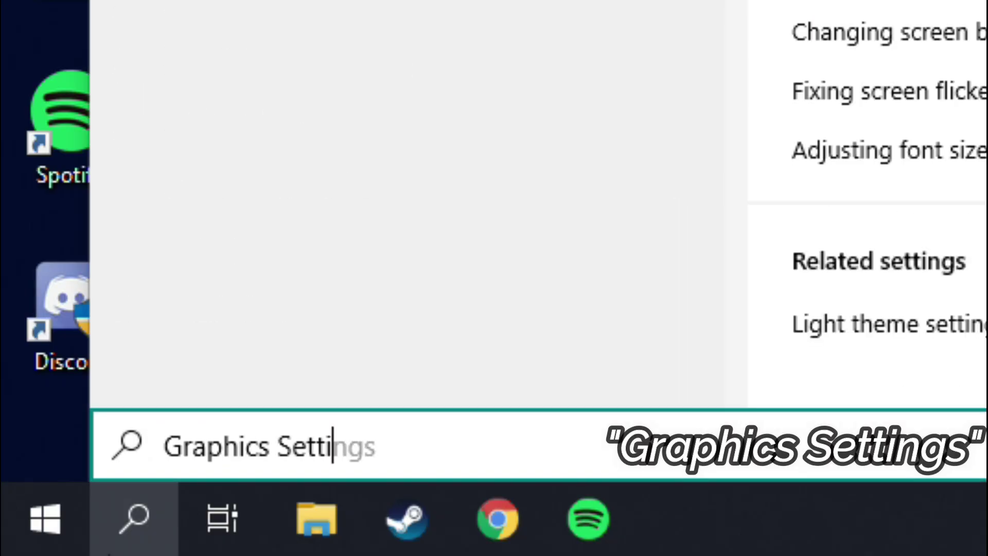
pyautogui.write('ngs')
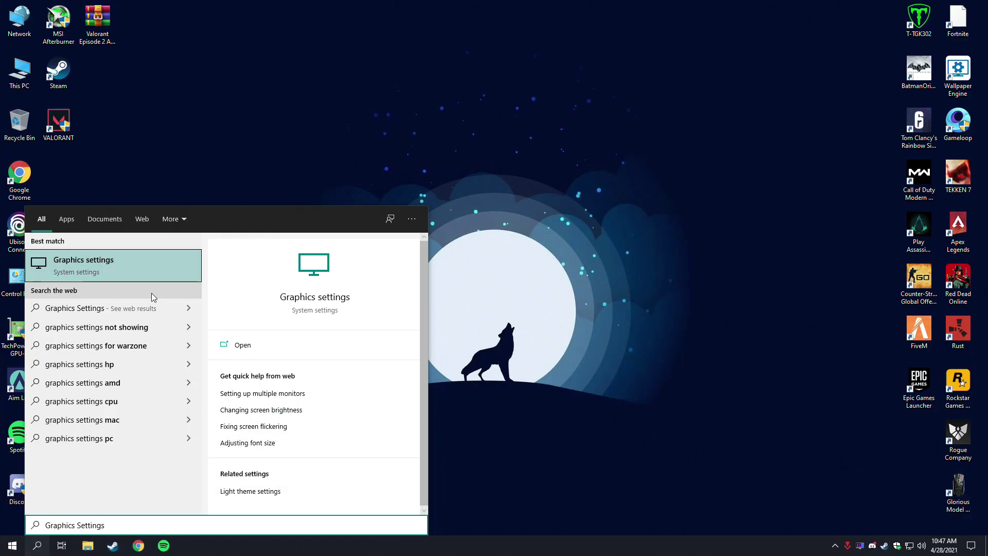
pyautogui.click(239, 346)
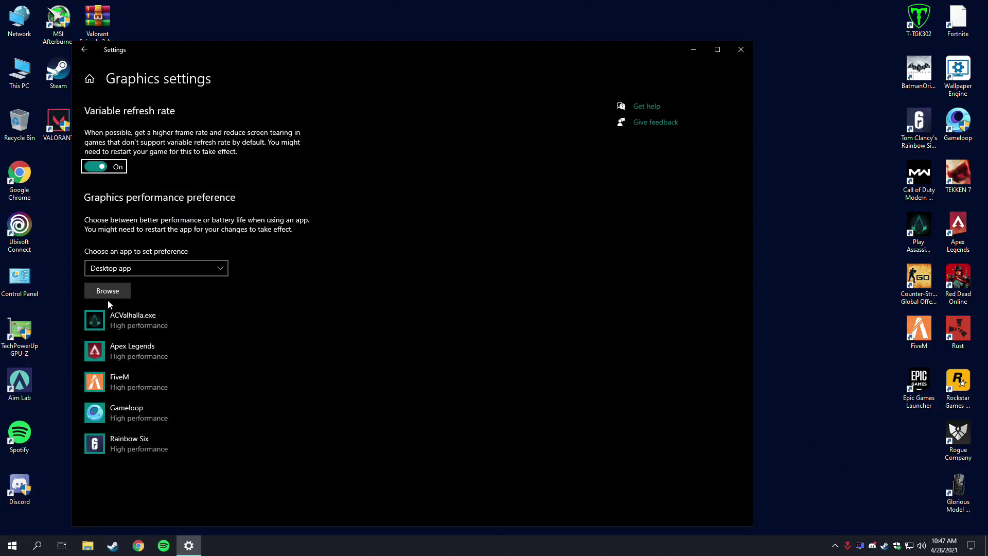
# Add VALORANT.exe from F:\Valorant\Riot Games\VALORANT\live to the graphics performance preference list.
pyautogui.click(109, 292)
pyautogui.scroll(-1, 149, 205)
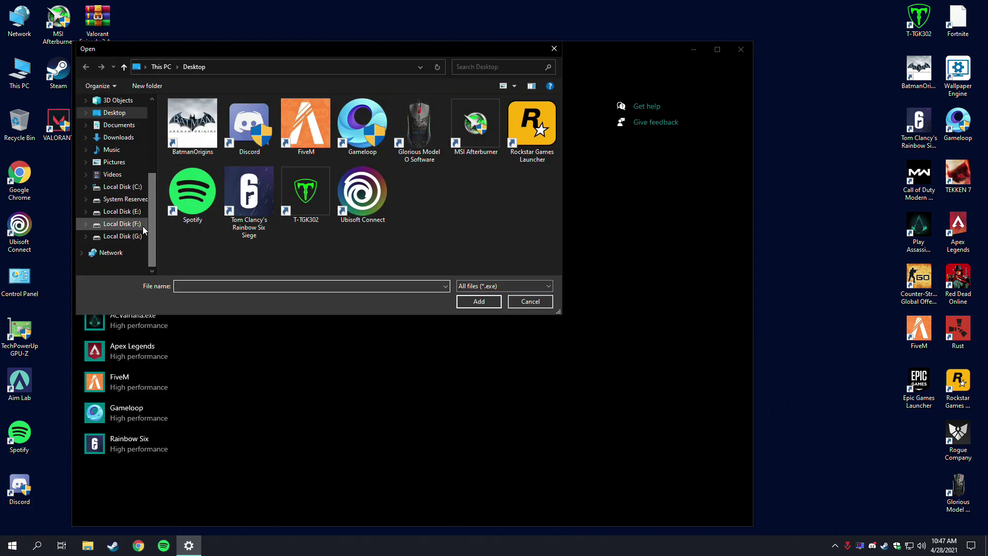
pyautogui.click(123, 224)
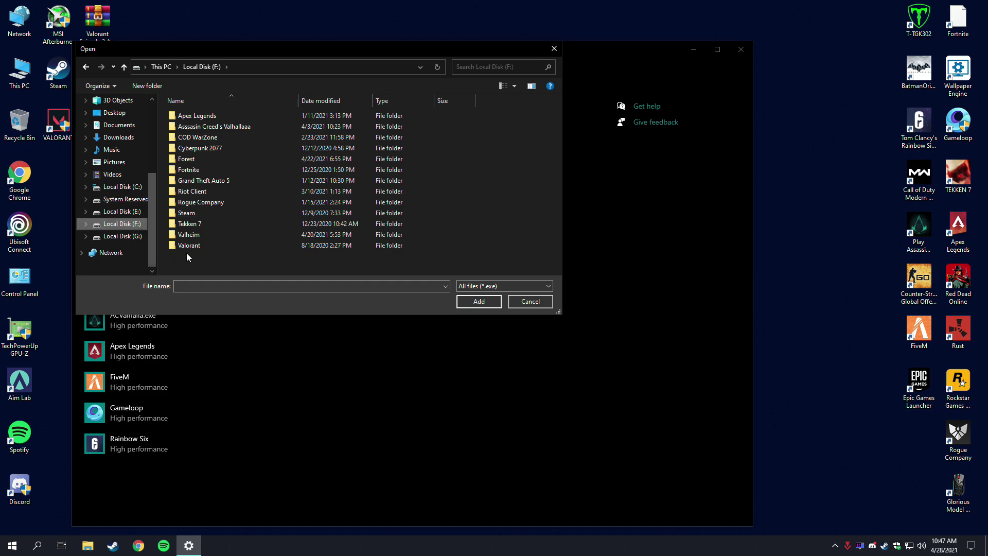
pyautogui.doubleClick(197, 246)
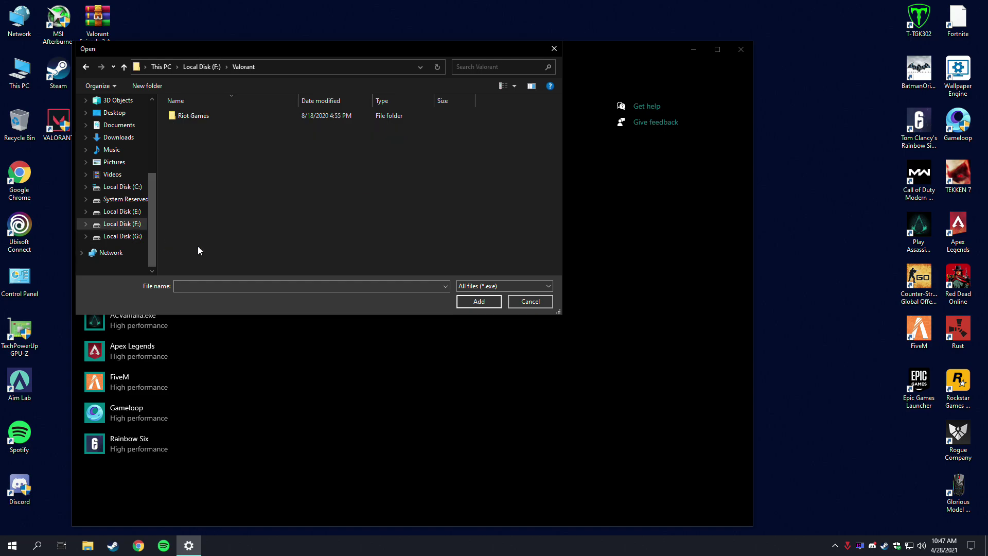
pyautogui.doubleClick(208, 115)
pyautogui.click(198, 129)
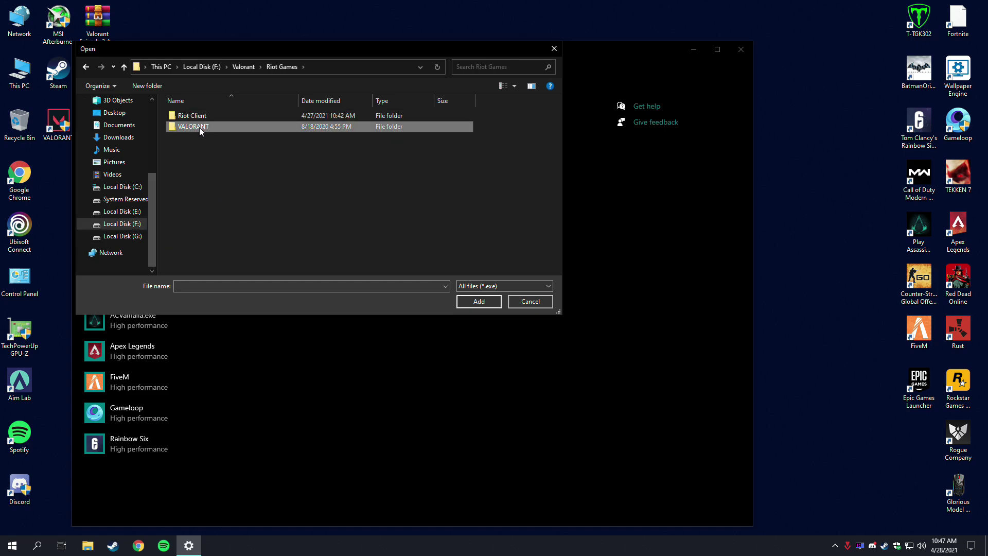
pyautogui.doubleClick(199, 128)
pyautogui.doubleClick(190, 115)
pyautogui.click(197, 138)
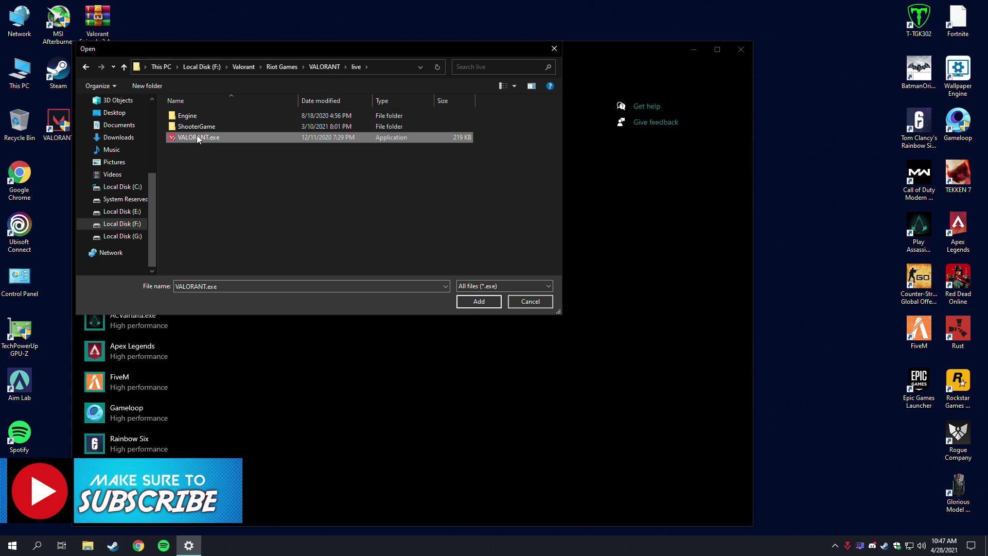
pyautogui.click(479, 301)
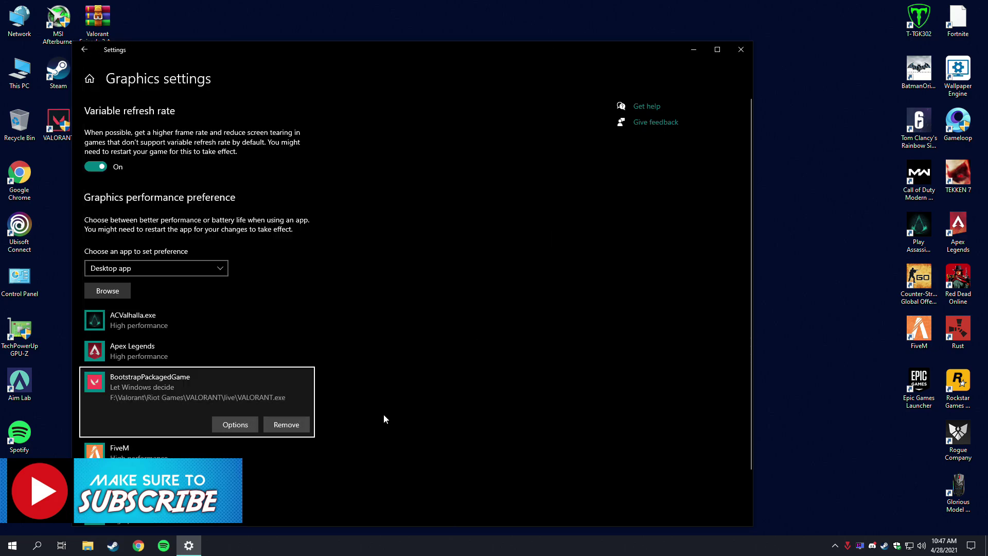
# Set the added VALORANT.exe entry's graphics preference to High performance, save it, and close Settings.
pyautogui.click(242, 425)
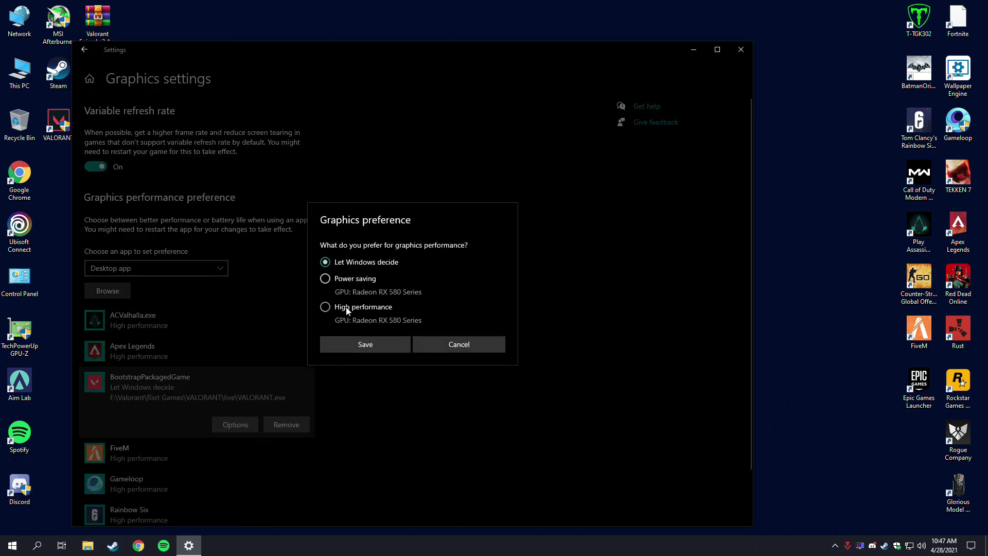
pyautogui.click(320, 309)
pyautogui.click(366, 345)
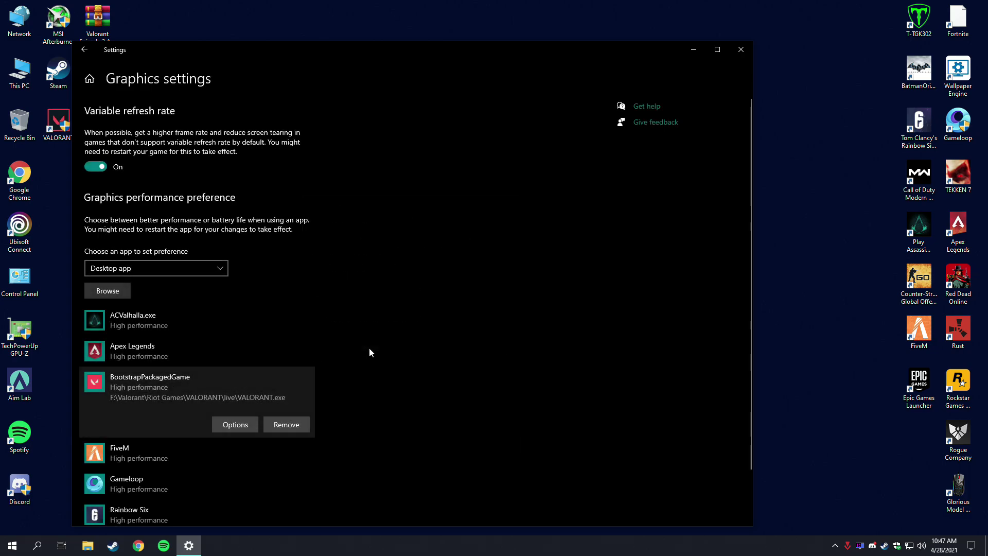
pyautogui.click(740, 48)
# Search Windows for "Game Mode", open the Game Mode settings, and turn Game Mode on.
pyautogui.click(36, 545)
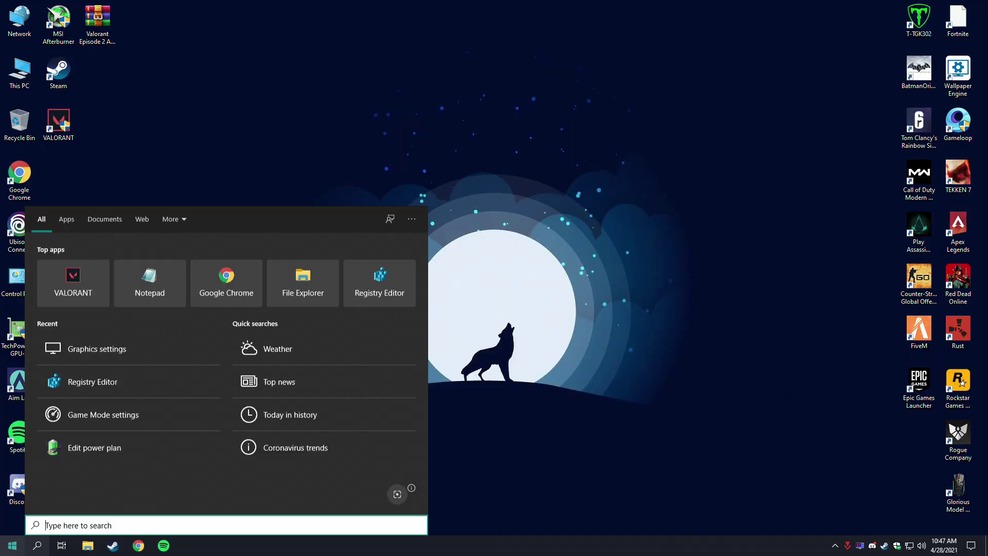
pyautogui.write('Game M')
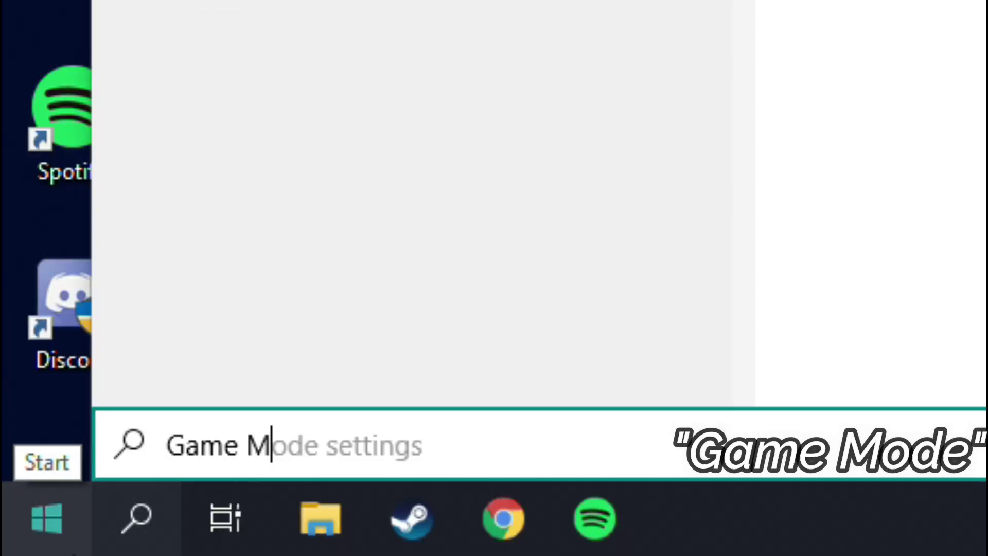
pyautogui.write('ode')
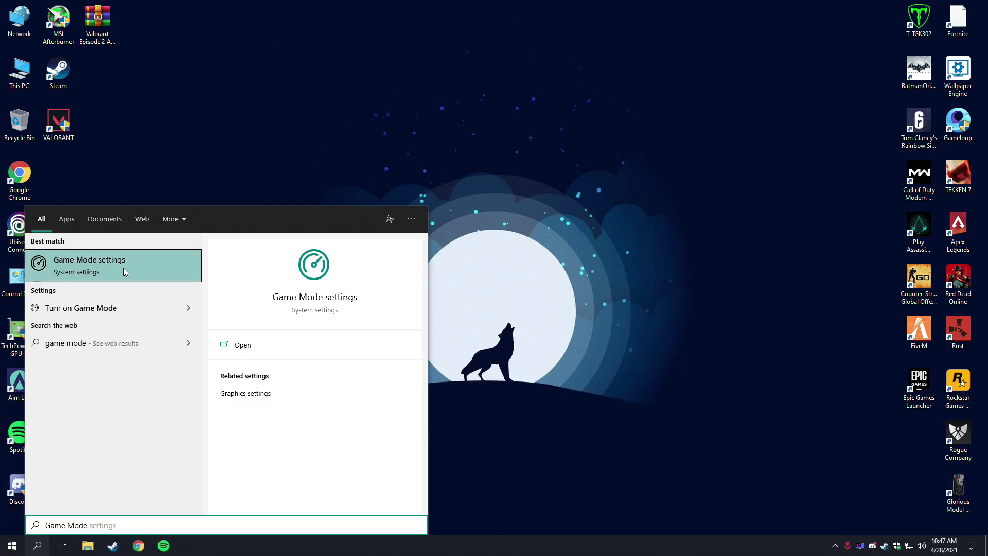
pyautogui.click(263, 348)
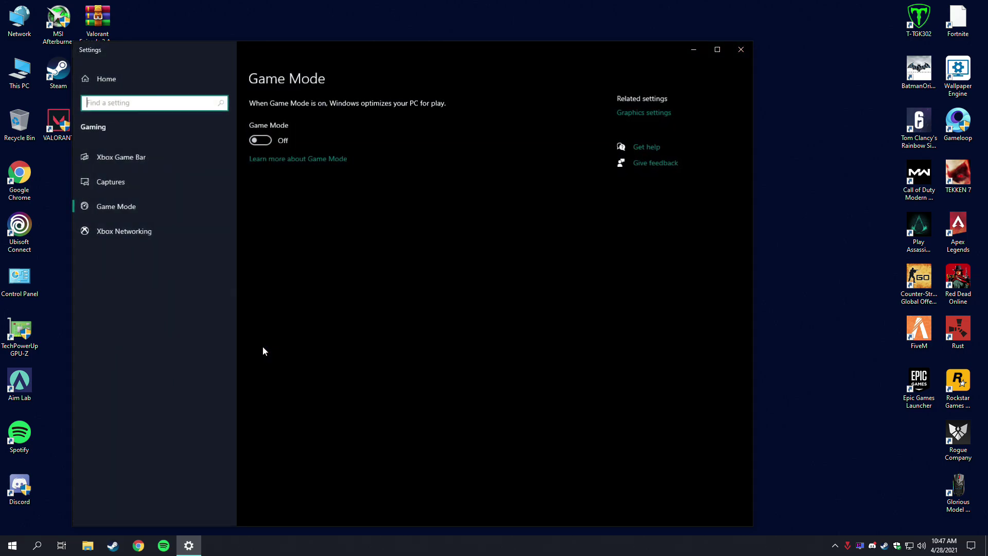
pyautogui.click(260, 142)
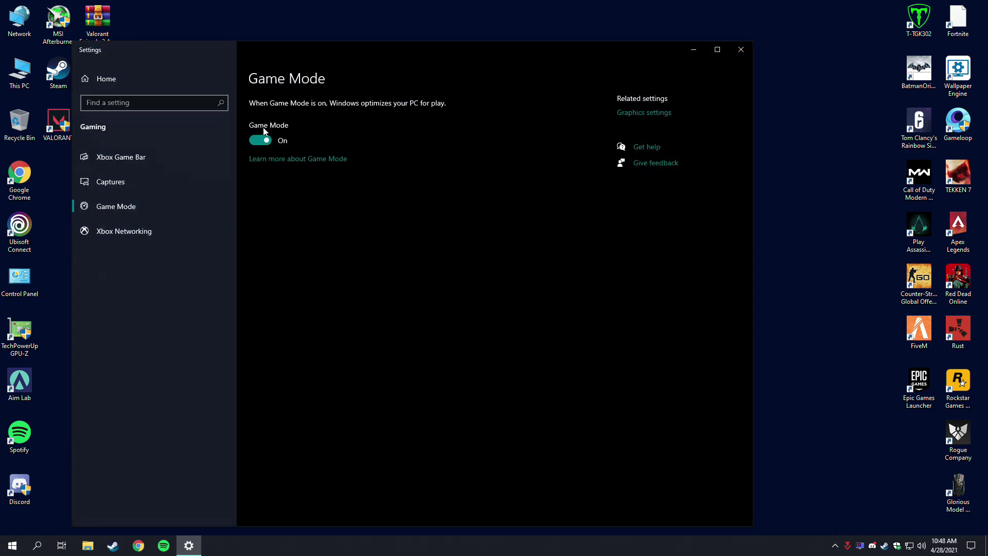
# Check the Captures and Xbox Game Bar gaming settings, and close Settings.
pyautogui.click(119, 188)
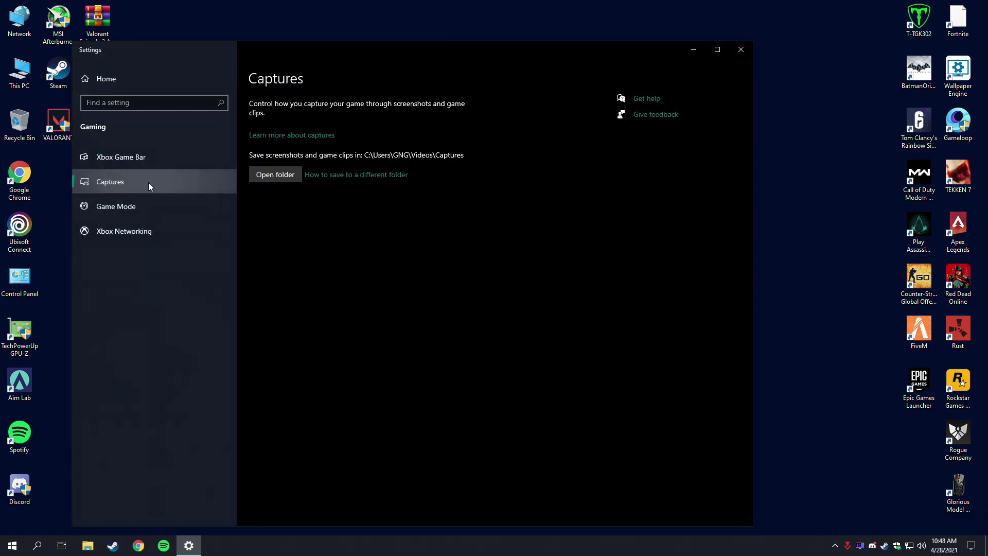
pyautogui.click(133, 156)
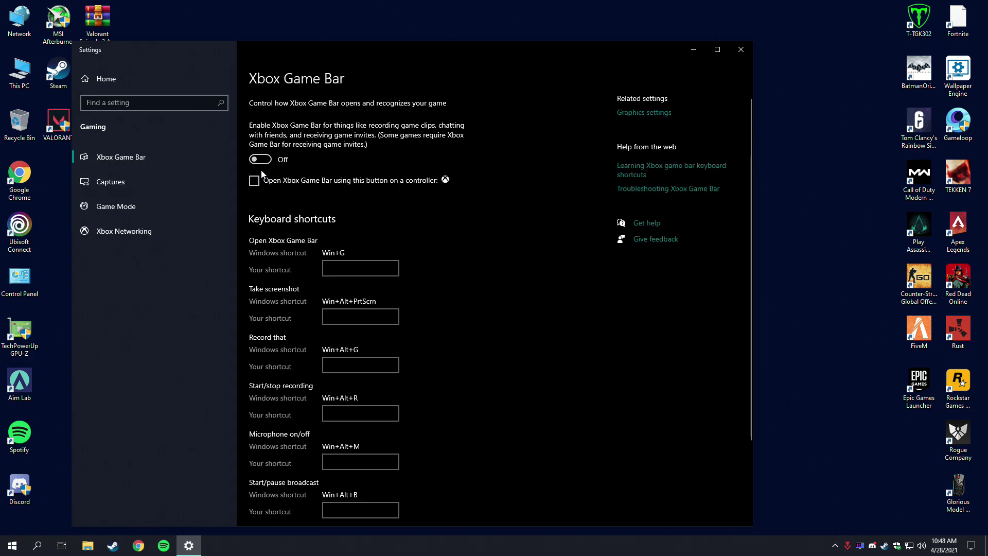
pyautogui.click(741, 49)
# Search Windows for "msconfig" and open System Configuration.
pyautogui.click(37, 545)
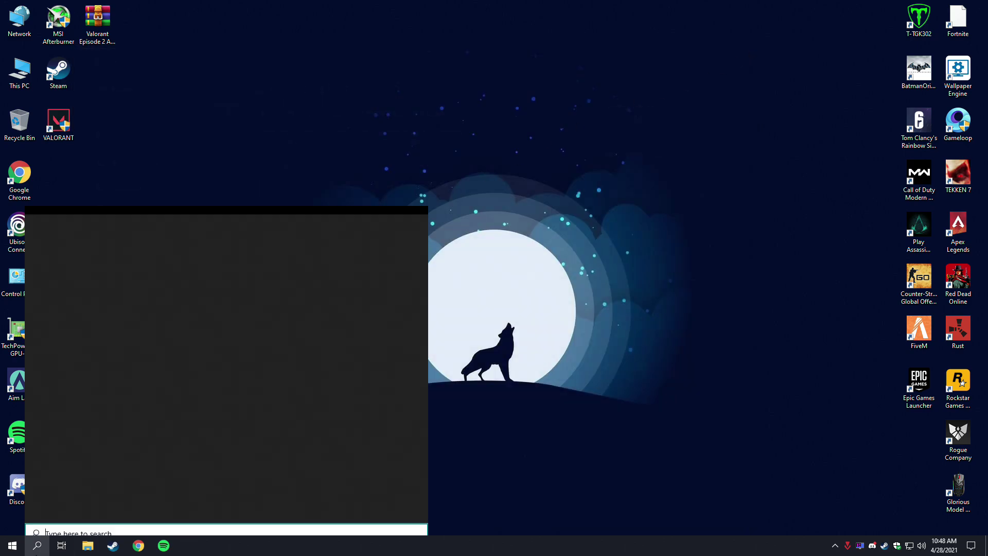
pyautogui.write('ms')
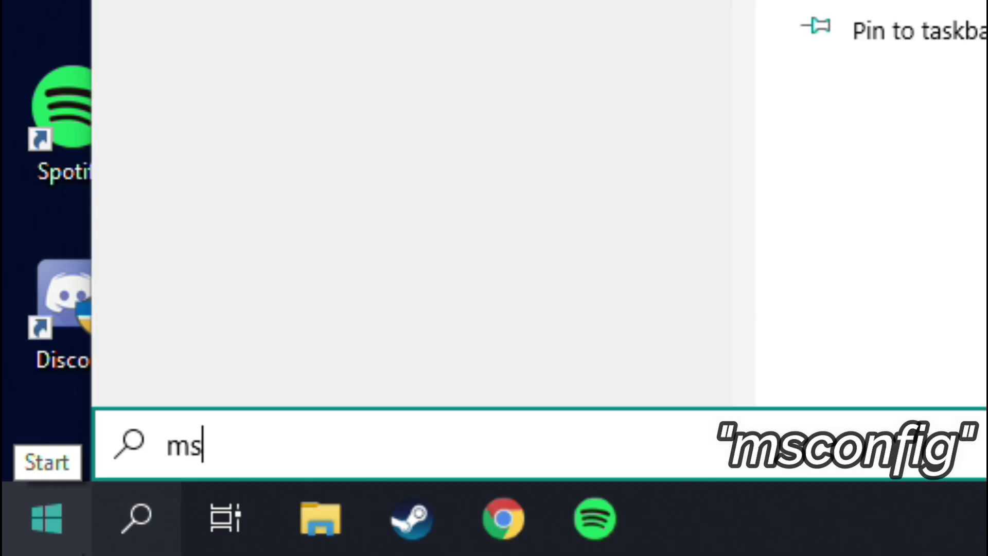
pyautogui.write('config')
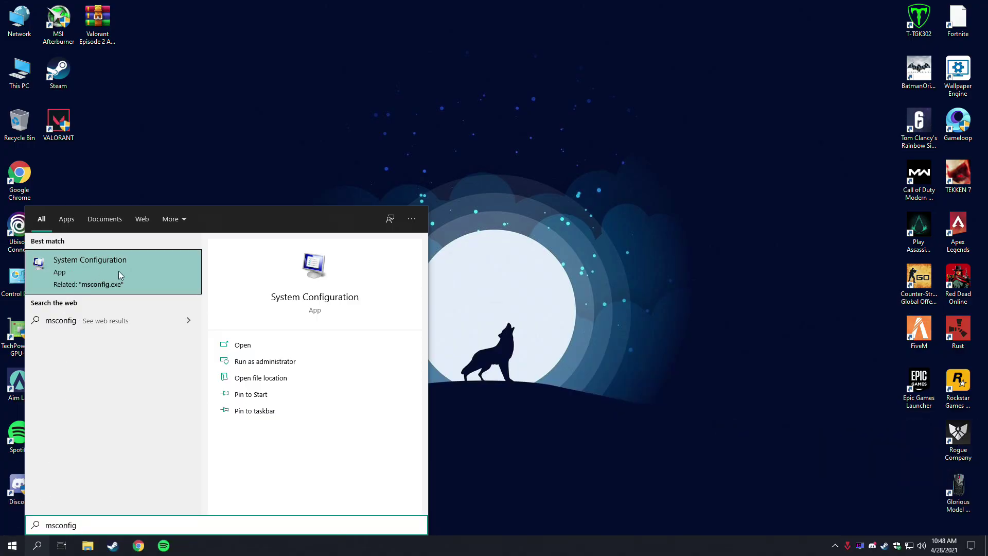
pyautogui.click(242, 345)
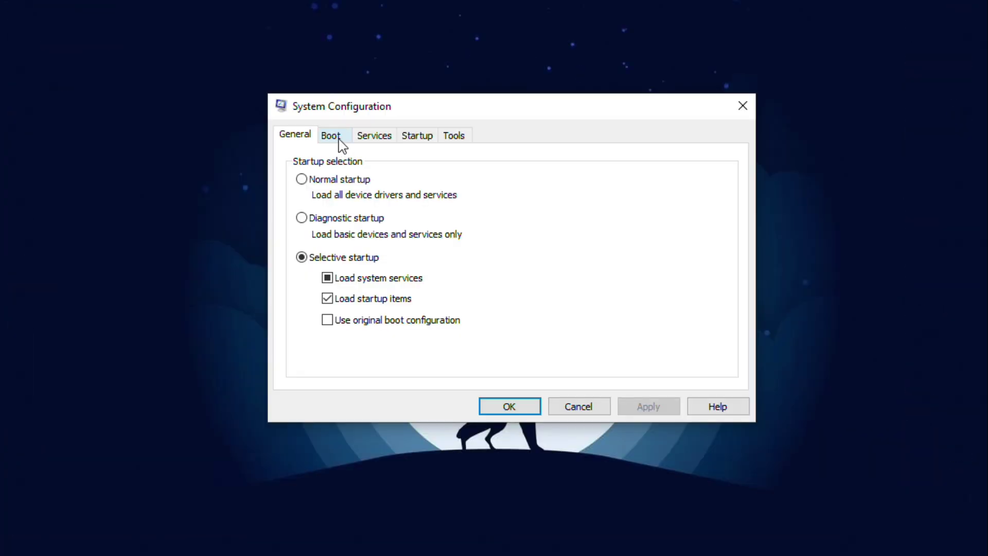
# Enable the number of processors limit in the advanced boot options, set it to 8, and confirm.
pyautogui.click(389, 193)
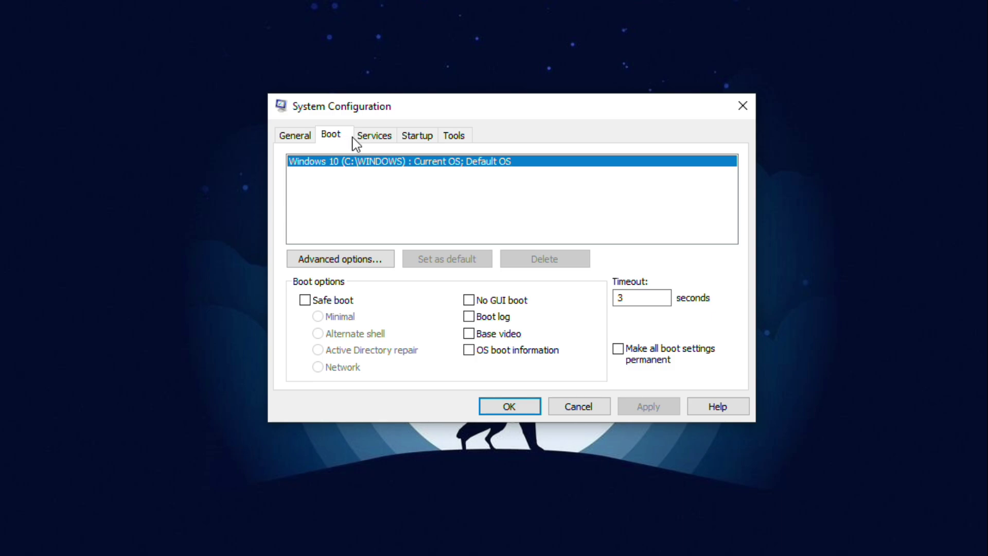
pyautogui.click(353, 264)
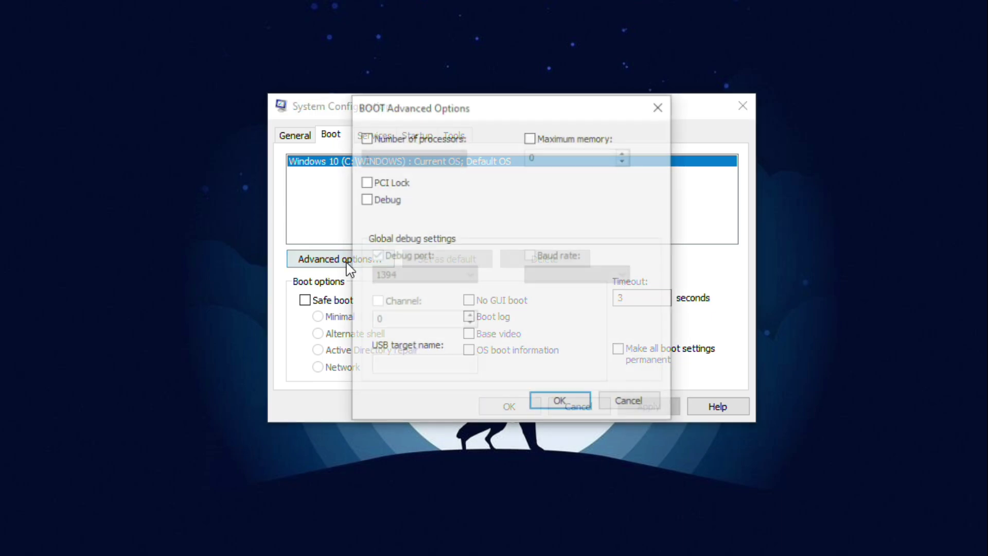
pyautogui.click(427, 138)
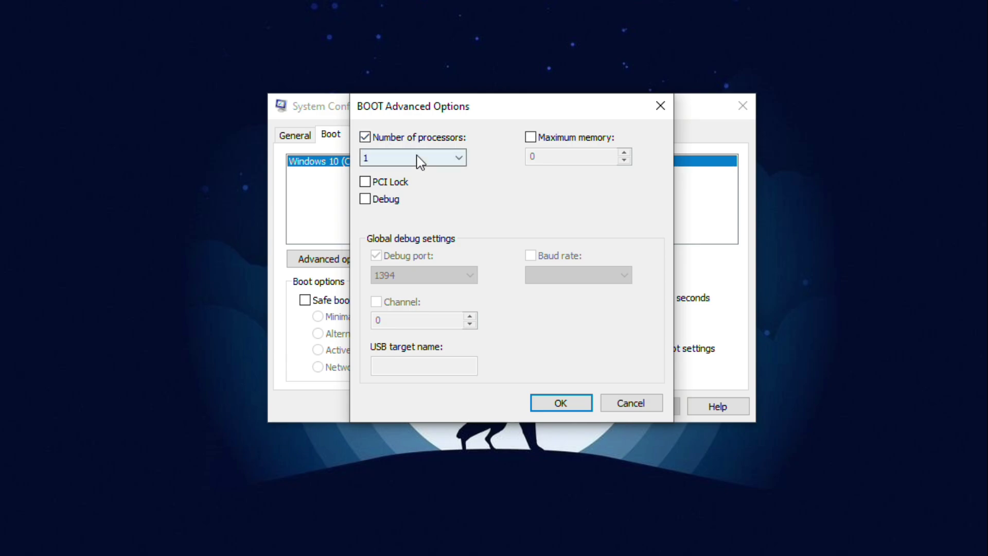
pyautogui.click(417, 157)
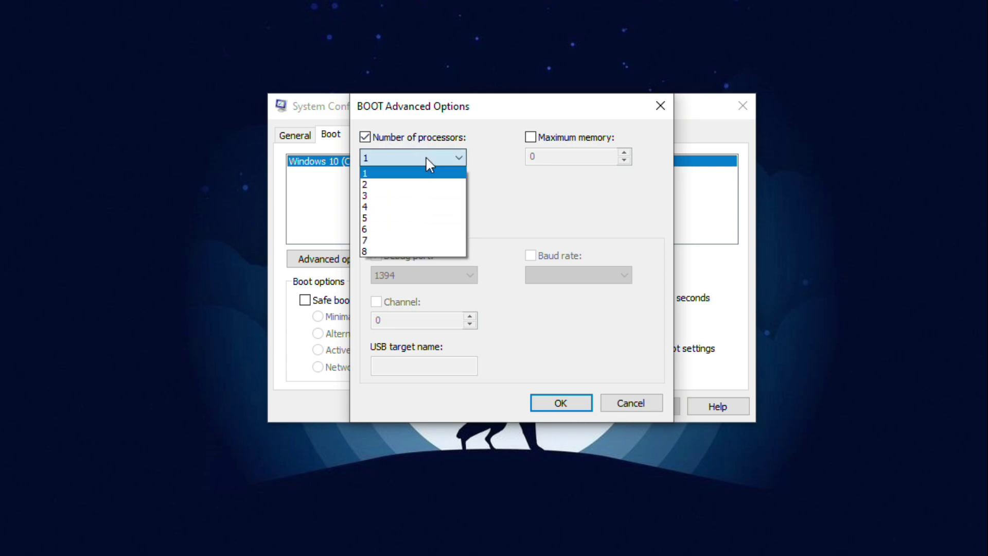
pyautogui.click(384, 253)
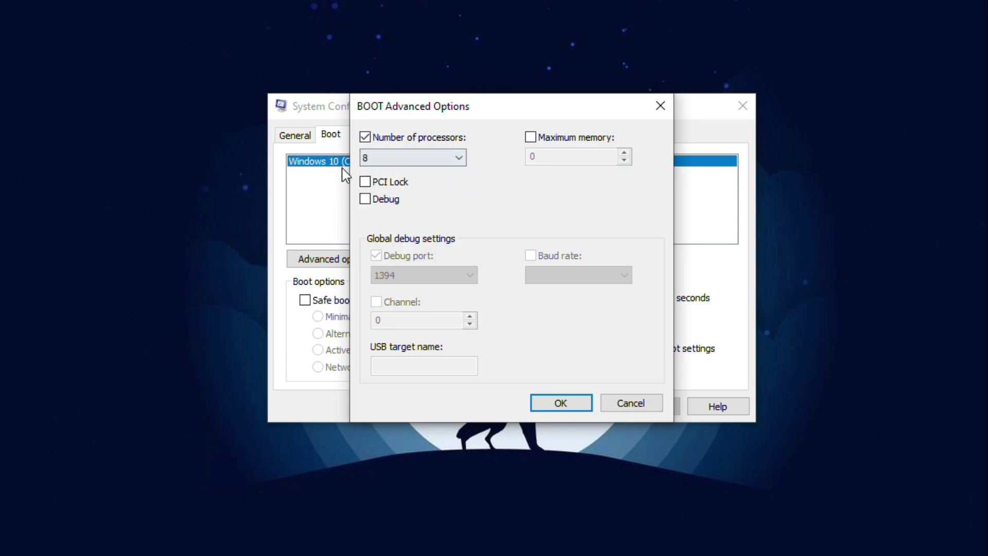
pyautogui.click(577, 406)
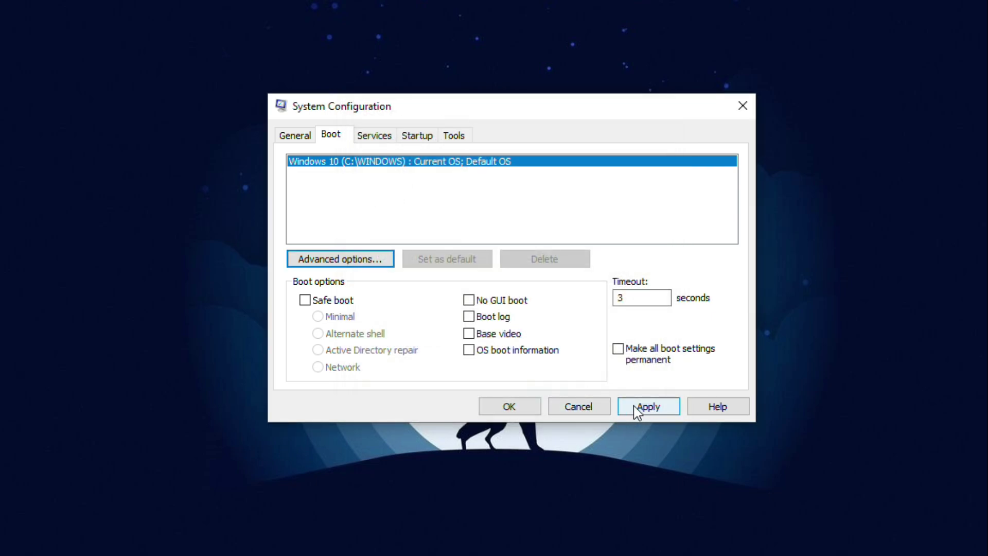
# Apply the boot configuration changes and exit System Configuration without restarting.
pyautogui.click(649, 407)
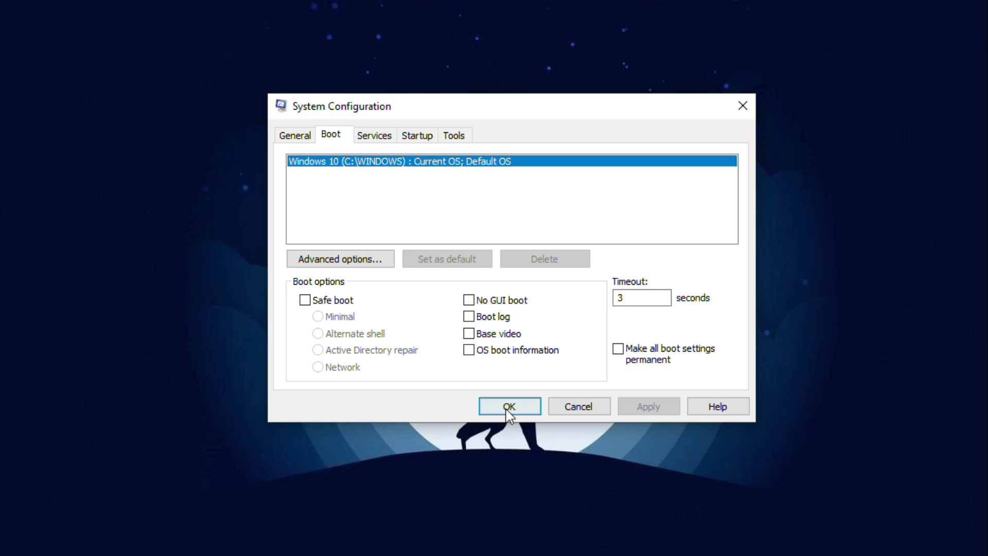
pyautogui.click(509, 408)
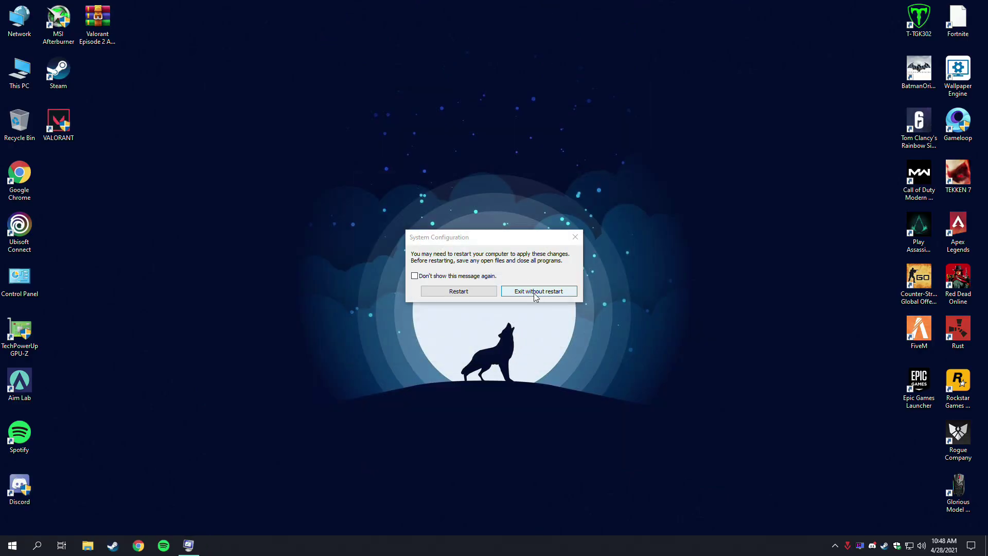
pyautogui.click(538, 291)
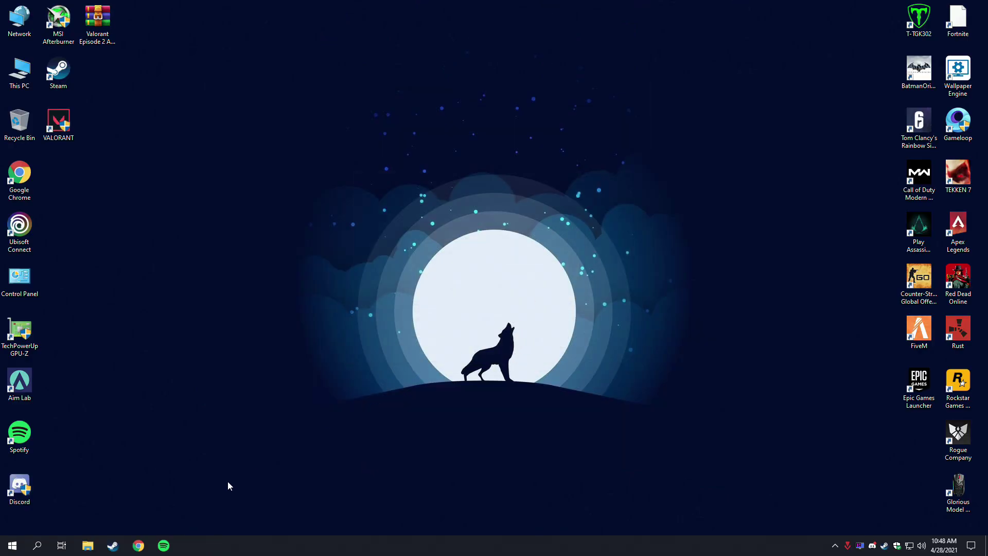
# Search Windows for "Power Plan", open Edit power plan, and go up to the Power Options page.
pyautogui.click(37, 545)
pyautogui.write('Po')
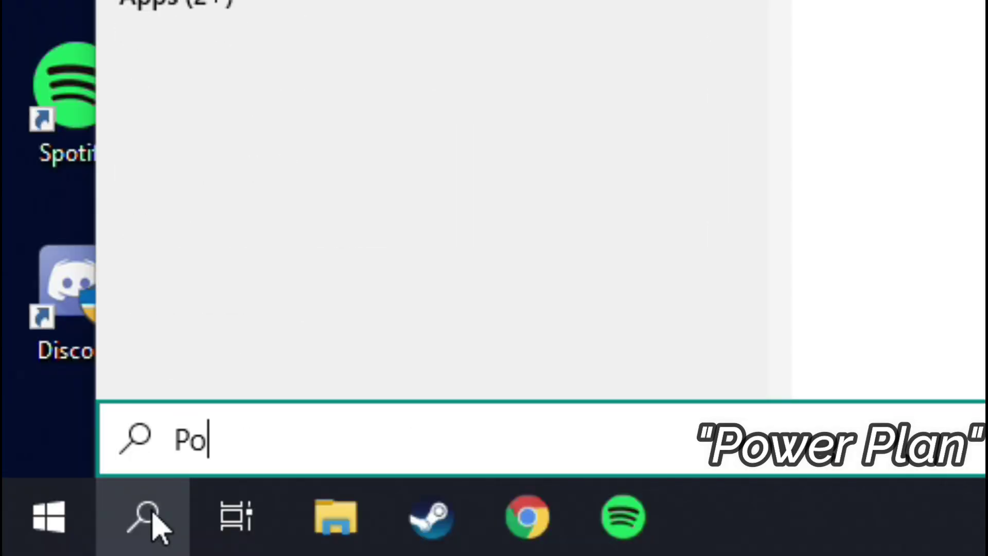
pyautogui.write('wer Plan')
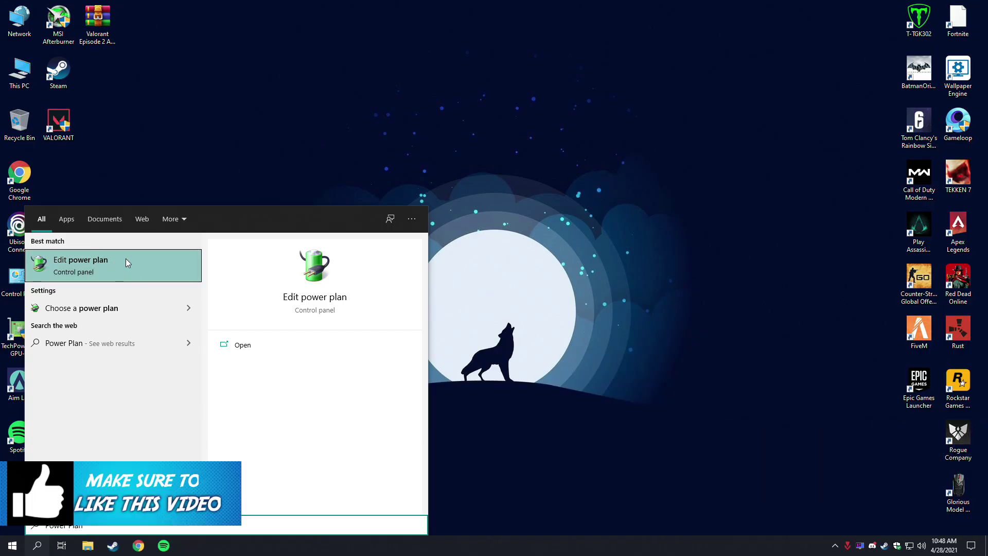
pyautogui.click(251, 347)
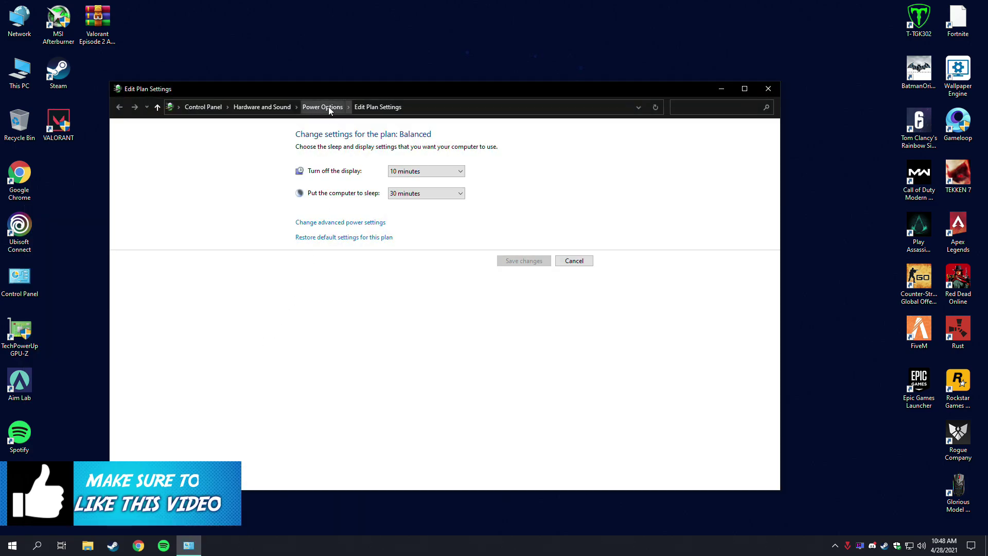
pyautogui.click(327, 107)
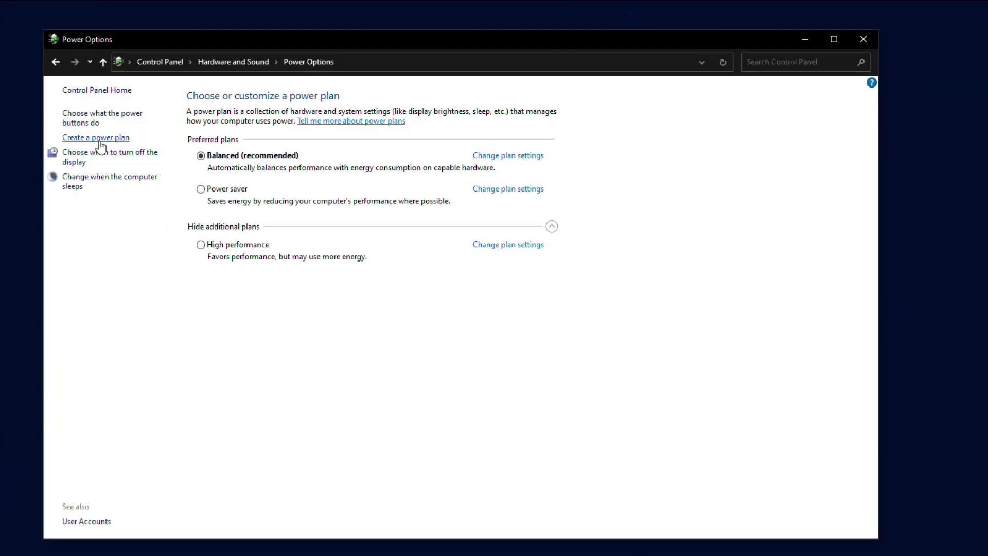
# Create a power plan named UltimatePerformance based on High performance, keeping its default sleep and display settings, and close Power Options.
pyautogui.click(106, 139)
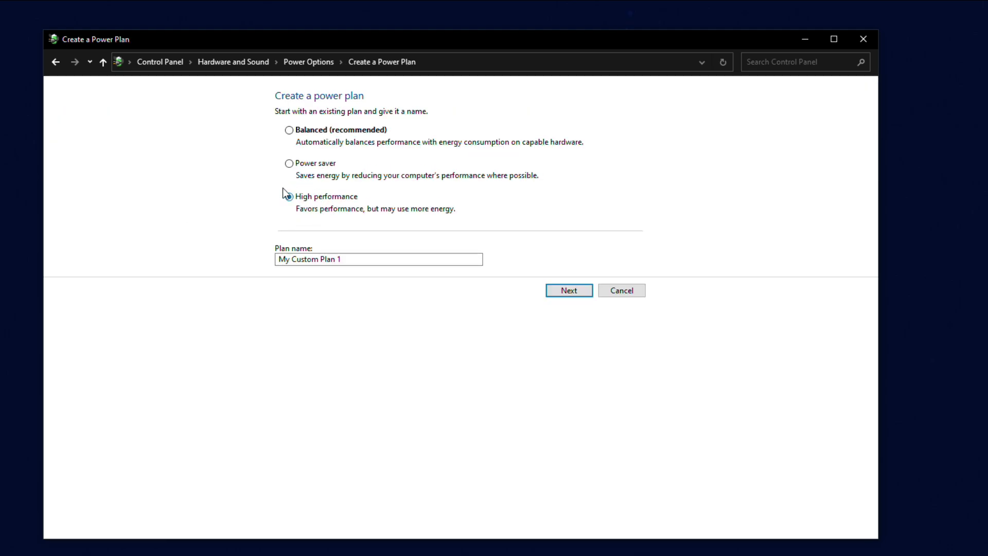
pyautogui.tripleClick(348, 258)
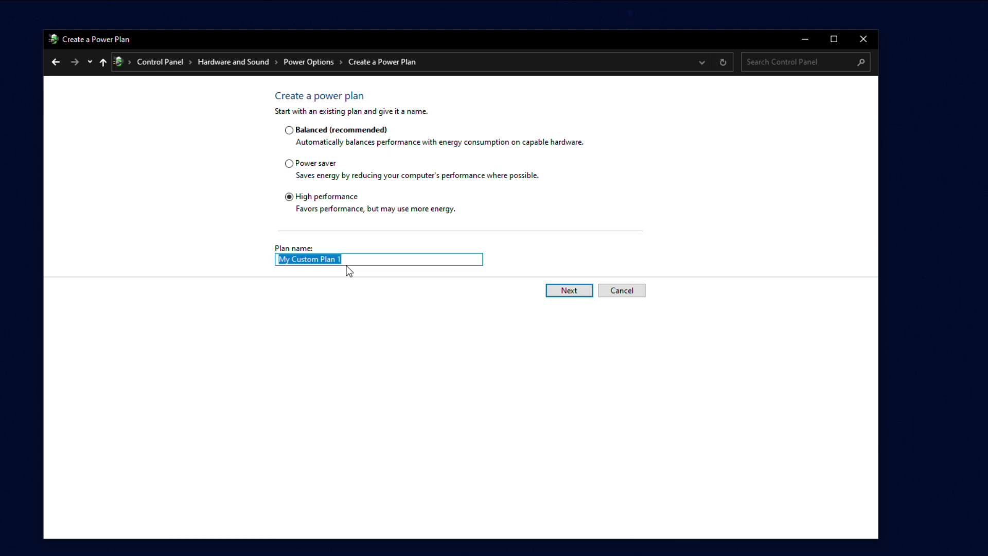
pyautogui.press('BackSpace')
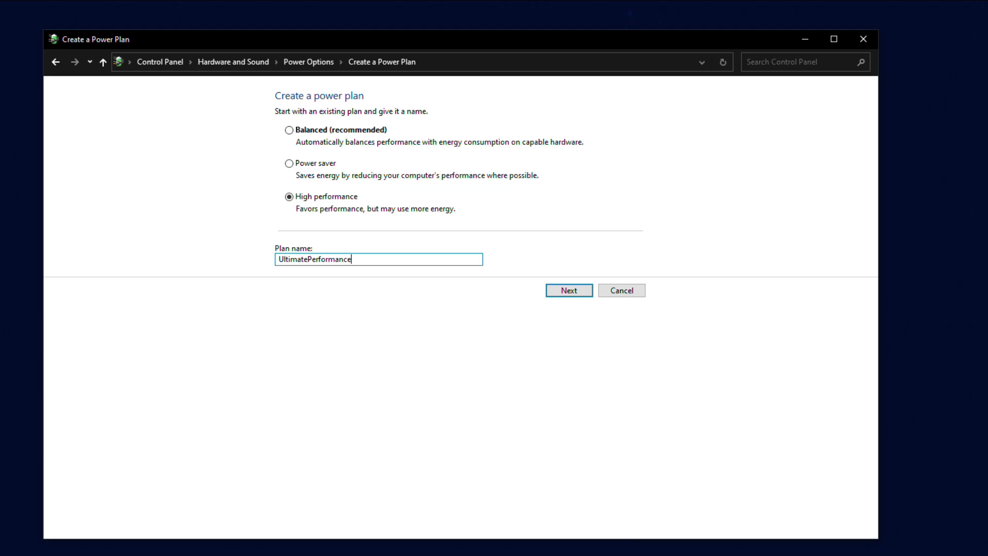
pyautogui.click(563, 295)
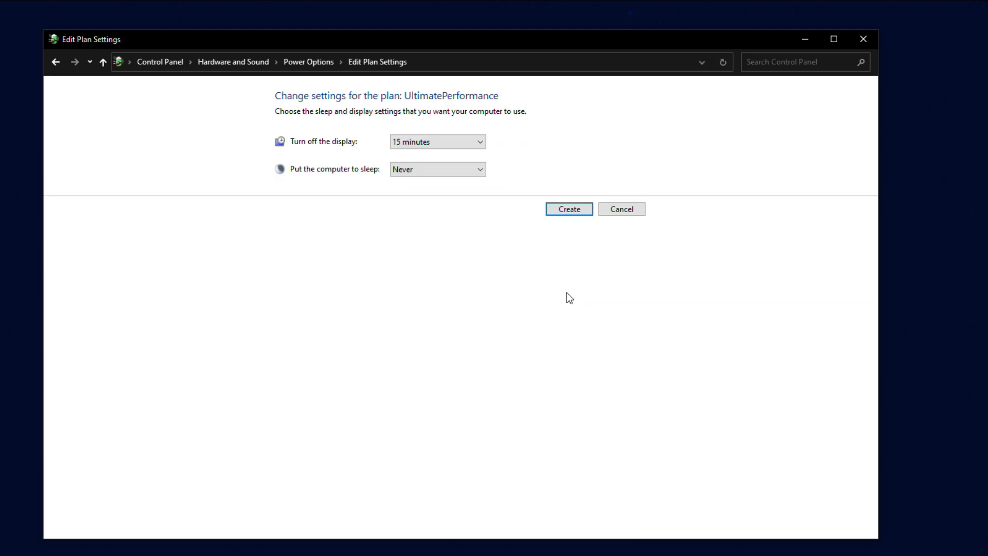
pyautogui.click(570, 209)
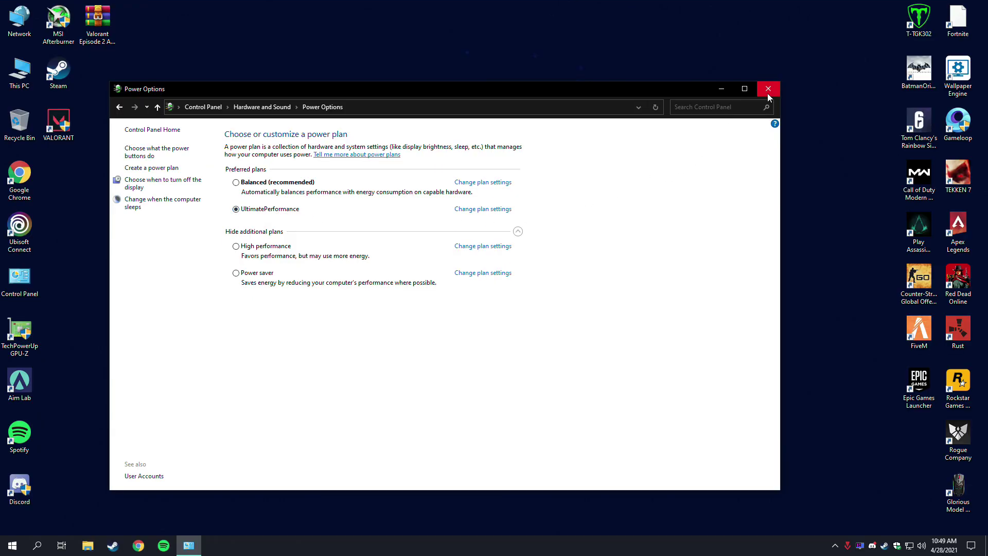
pyautogui.click(768, 93)
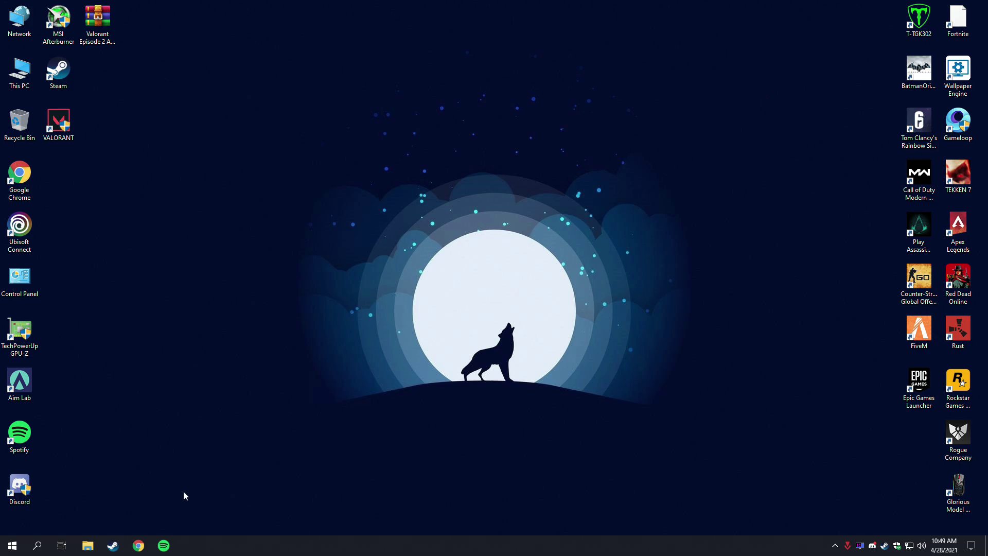
# Search Windows for "regedit", open Registry Editor, and expand the HKEY_CURRENT_USER key.
pyautogui.click(34, 551)
pyautogui.write('regedit')
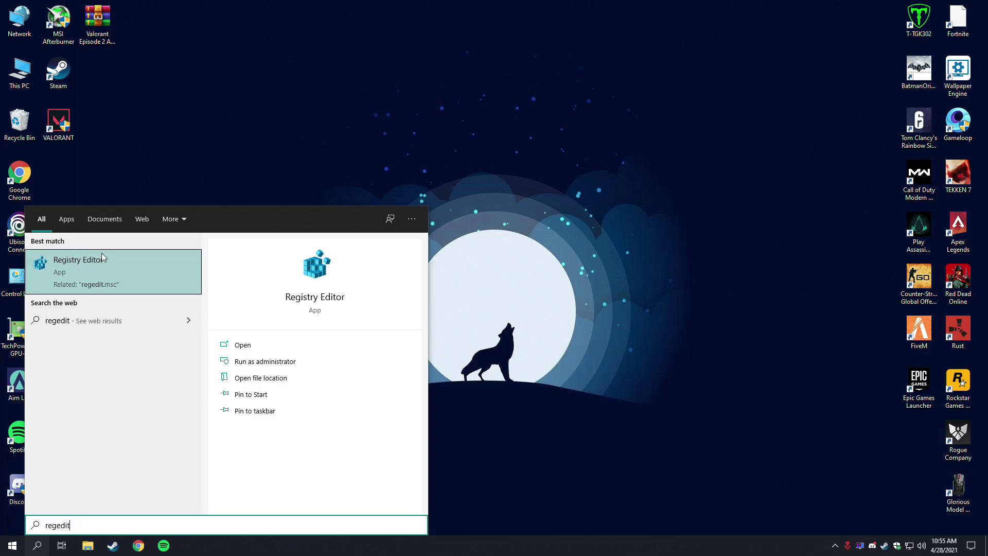
pyautogui.click(102, 252)
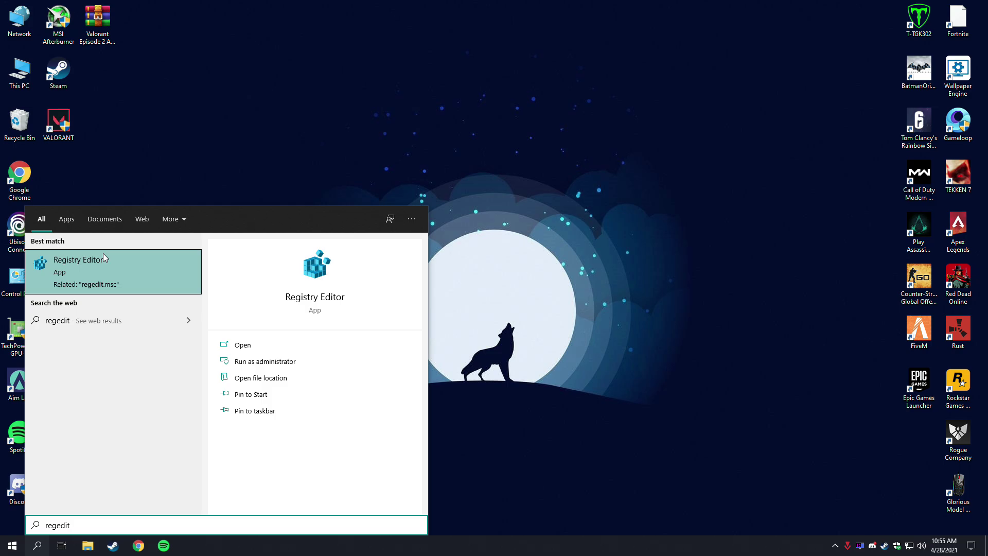
pyautogui.click(251, 349)
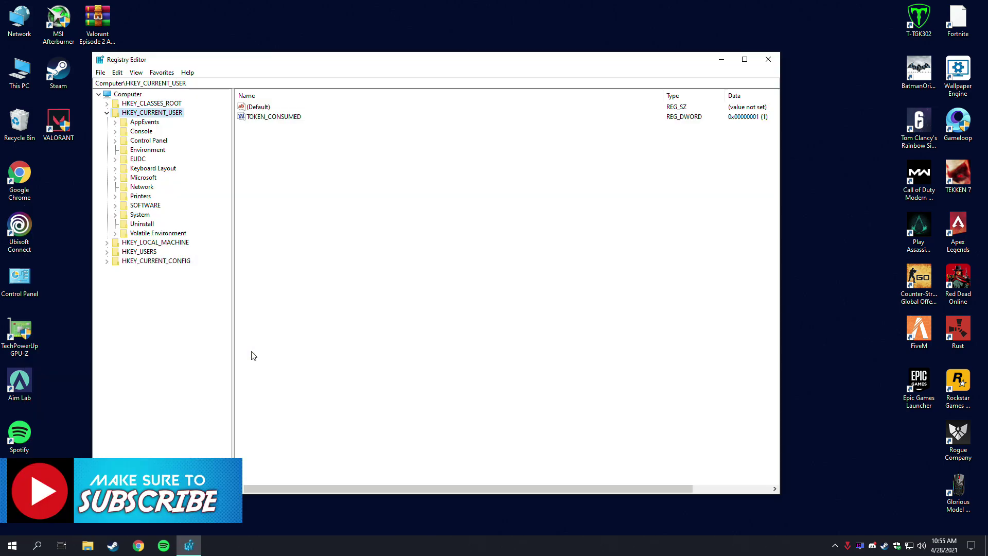
pyautogui.click(107, 113)
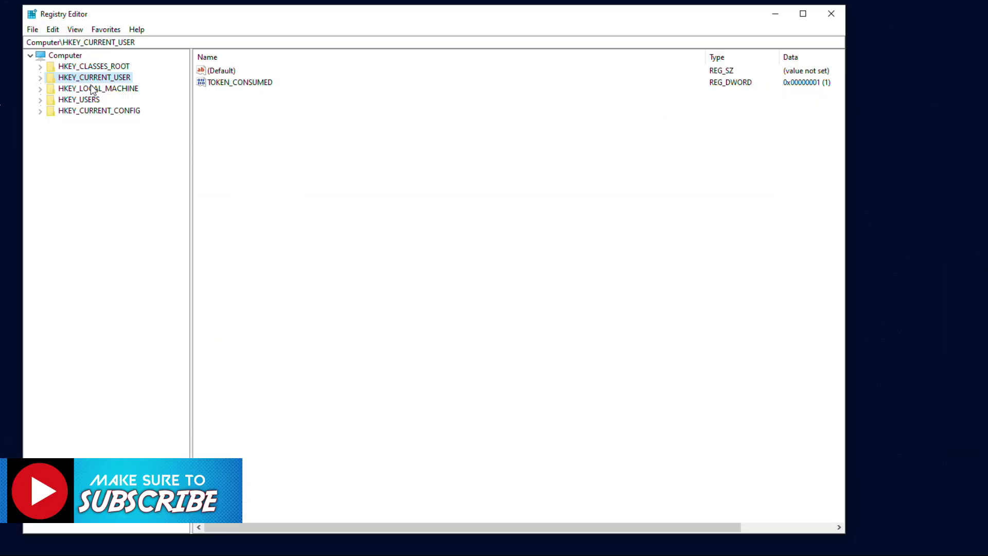
pyautogui.doubleClick(109, 80)
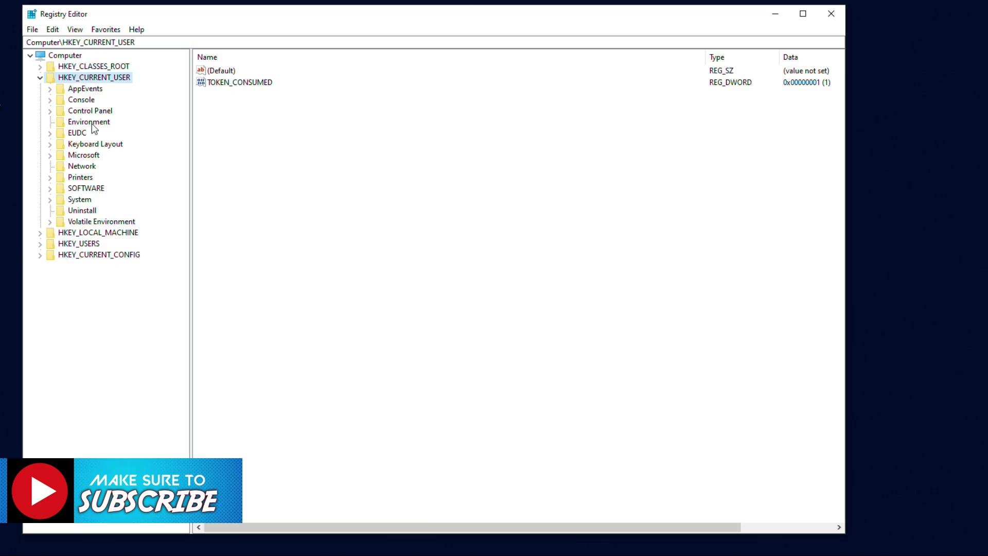
# Navigate to the UserGpuPreferences key under HKEY_CURRENT_USER\SOFTWARE\Microsoft\DirectX.
pyautogui.click(86, 188)
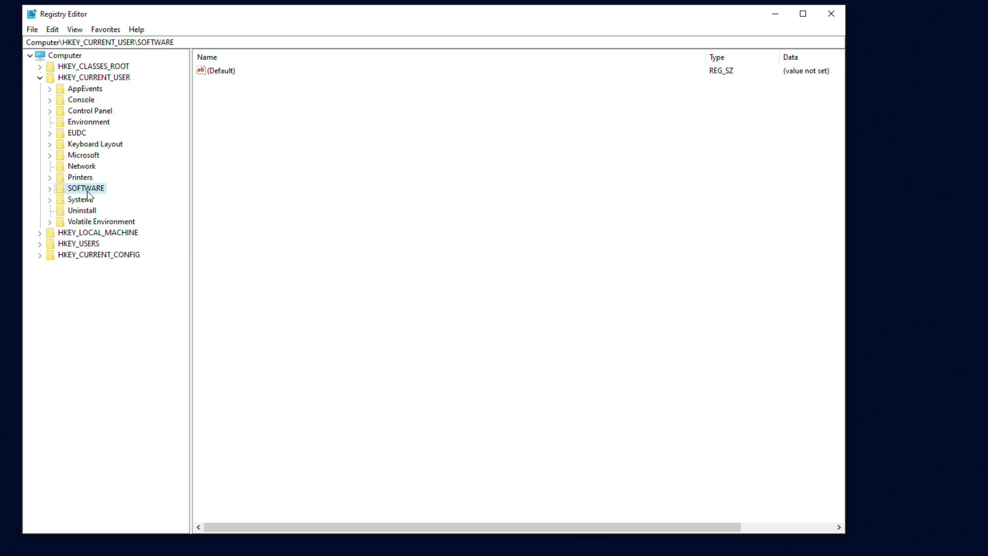
pyautogui.doubleClick(86, 190)
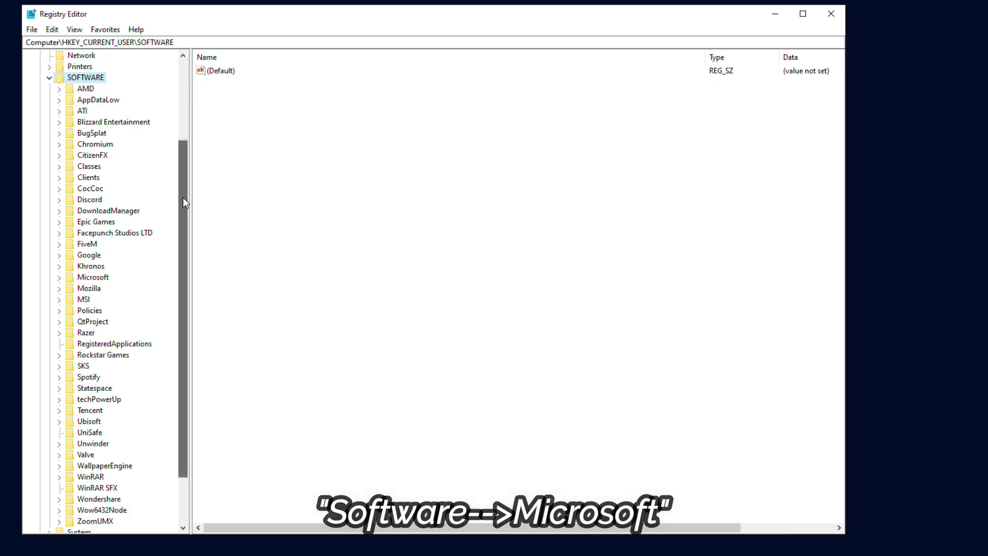
pyautogui.click(92, 278)
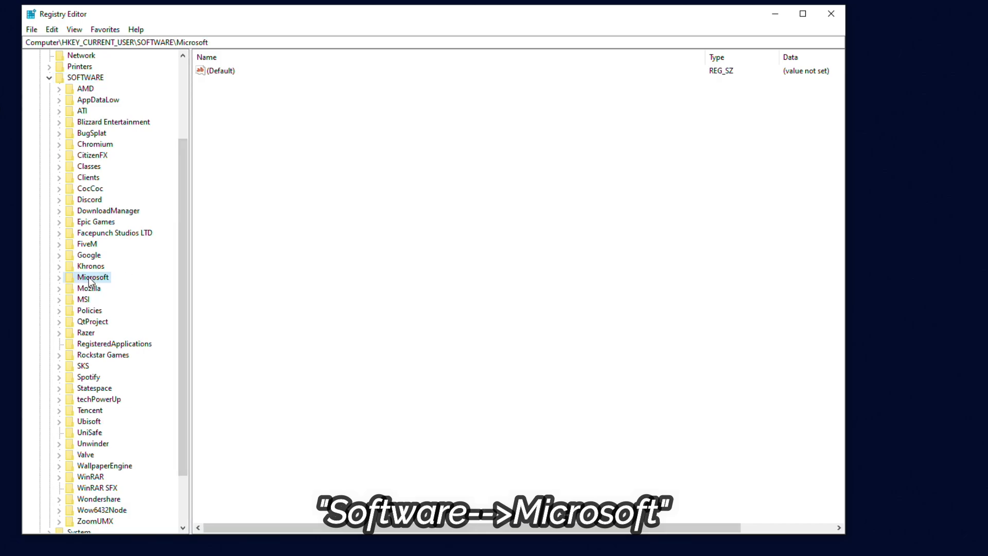
pyautogui.doubleClick(90, 281)
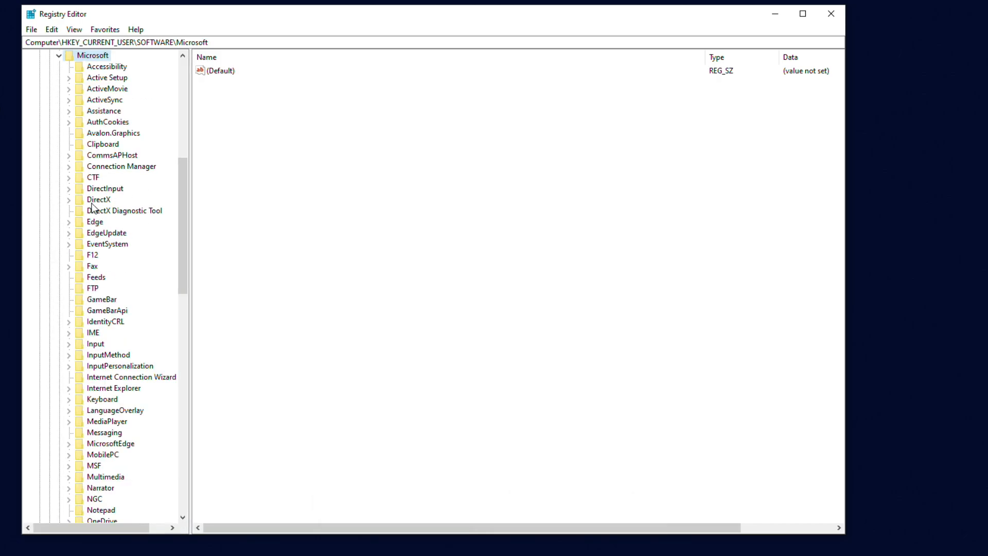
pyautogui.click(92, 203)
pyautogui.doubleClick(95, 202)
pyautogui.click(138, 212)
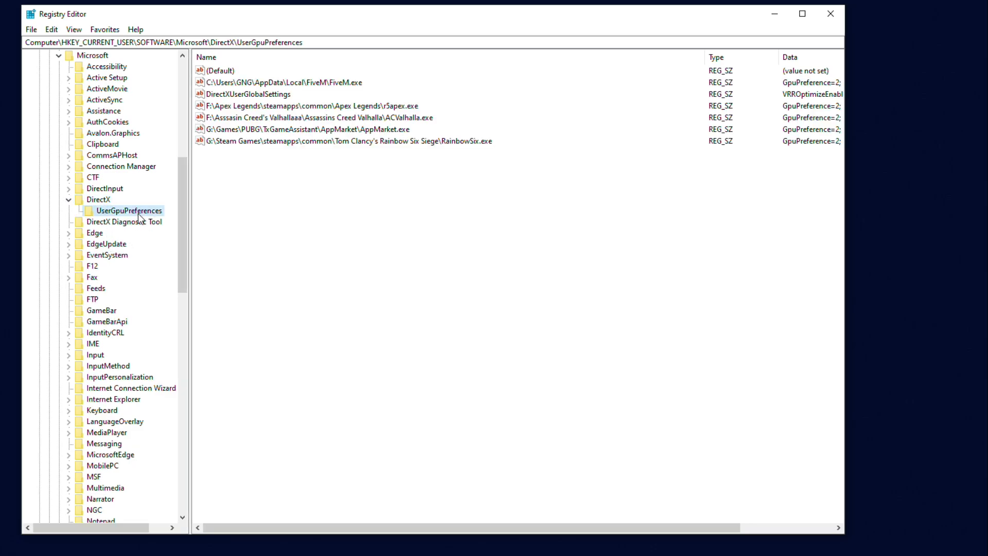
# Add a new string value to the UserGpuPreferences key.
pyautogui.rightClick(286, 202)
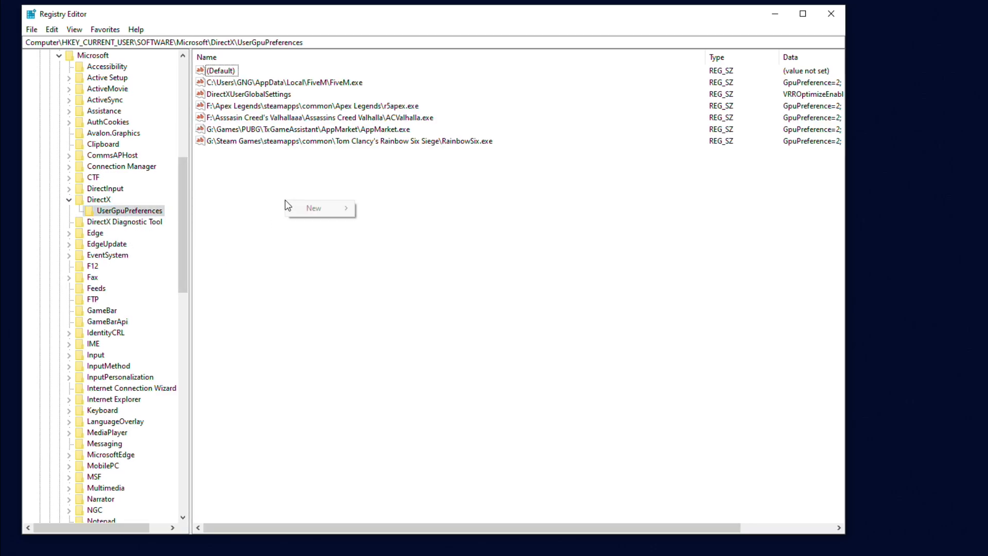
pyautogui.moveTo(332, 208)
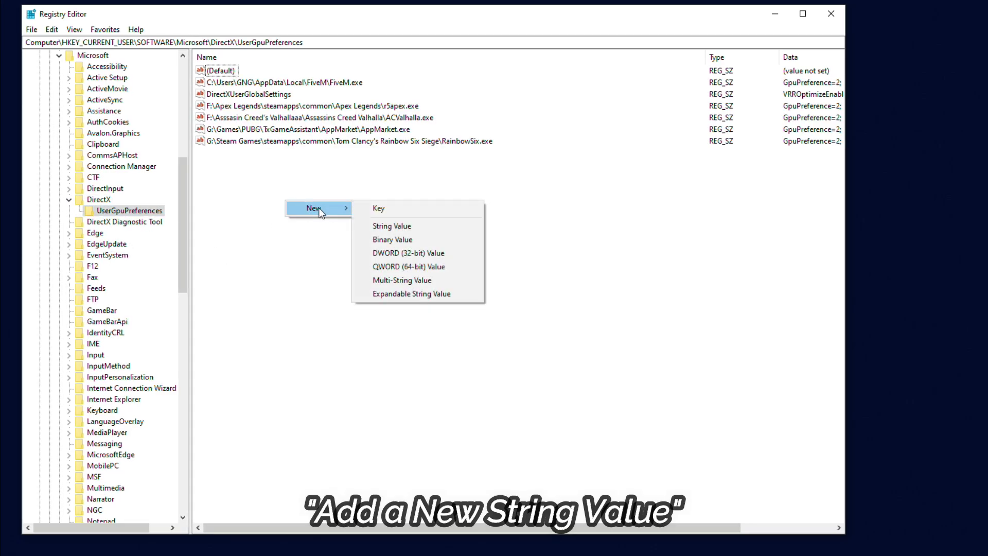
pyautogui.click(401, 227)
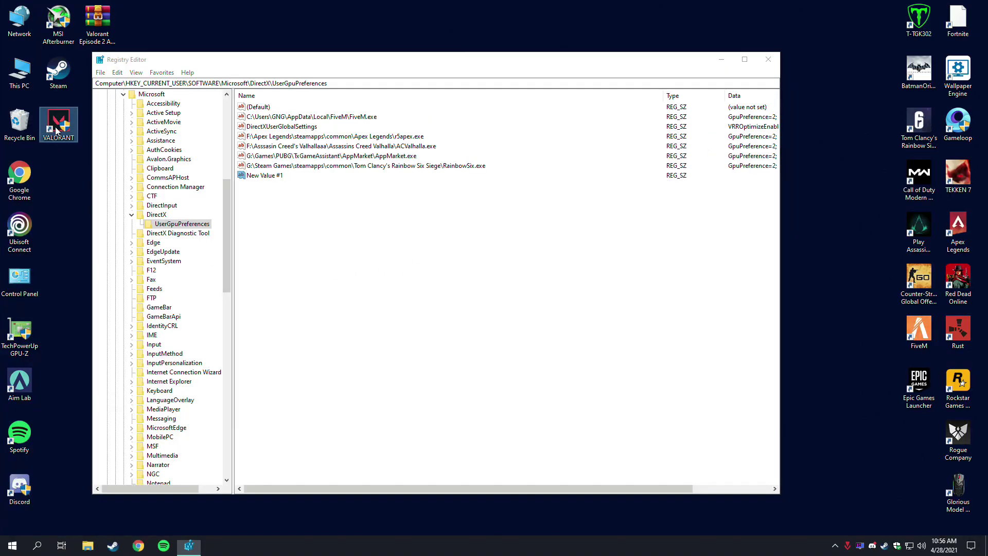
# Open the file location of the desktop VALORANT shortcut and browse to Valorant\Riot Games\VALORANT\live on drive F.
pyautogui.rightClick(57, 129)
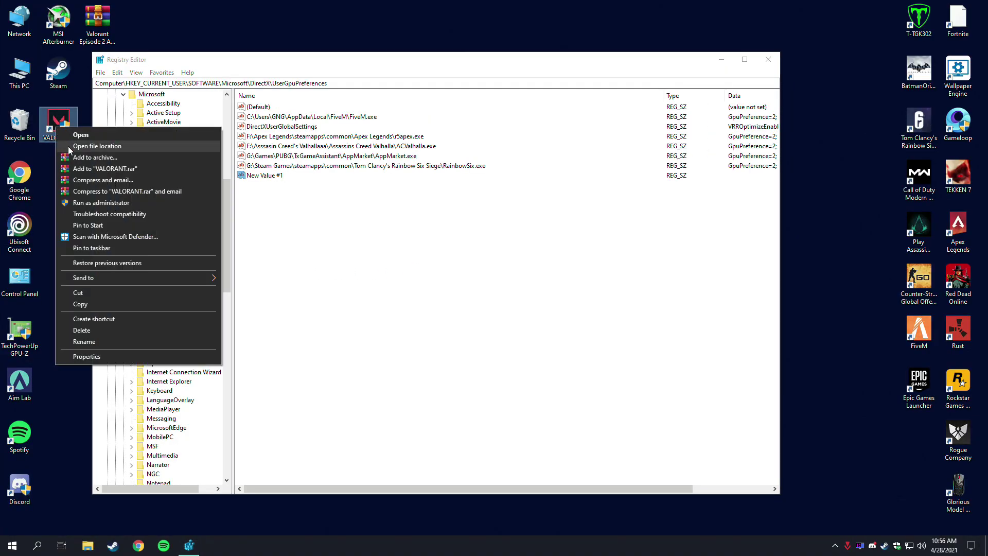
pyautogui.click(113, 149)
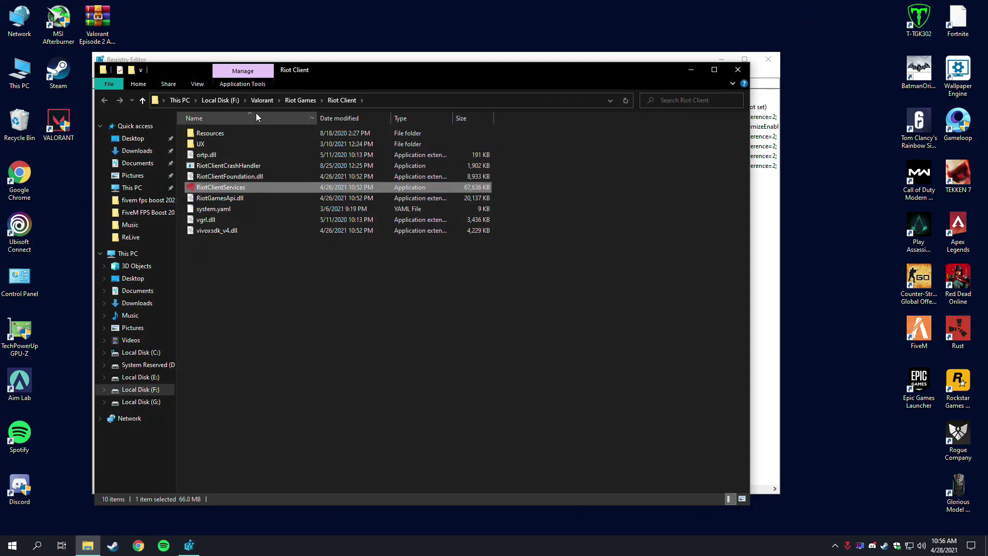
pyautogui.click(260, 101)
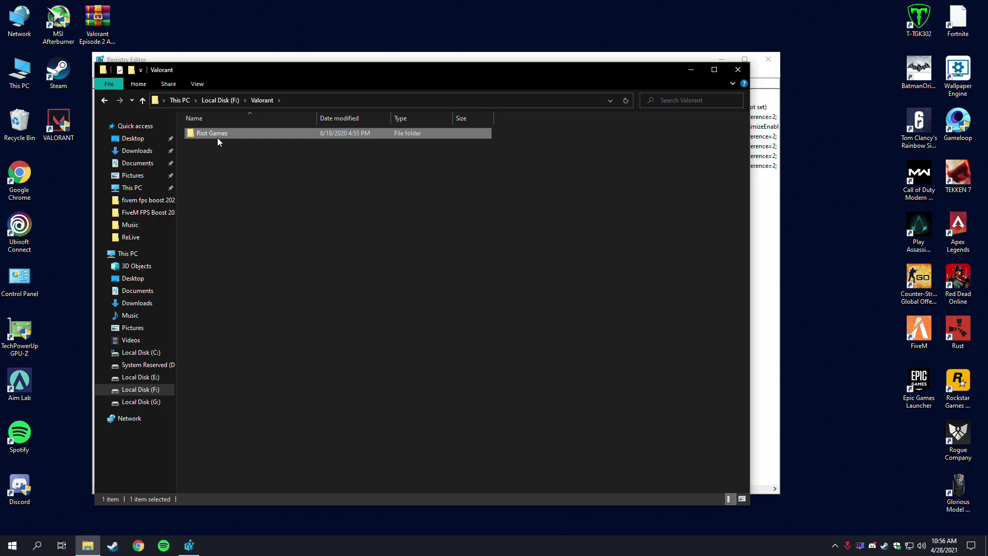
pyautogui.doubleClick(220, 134)
pyautogui.doubleClick(220, 144)
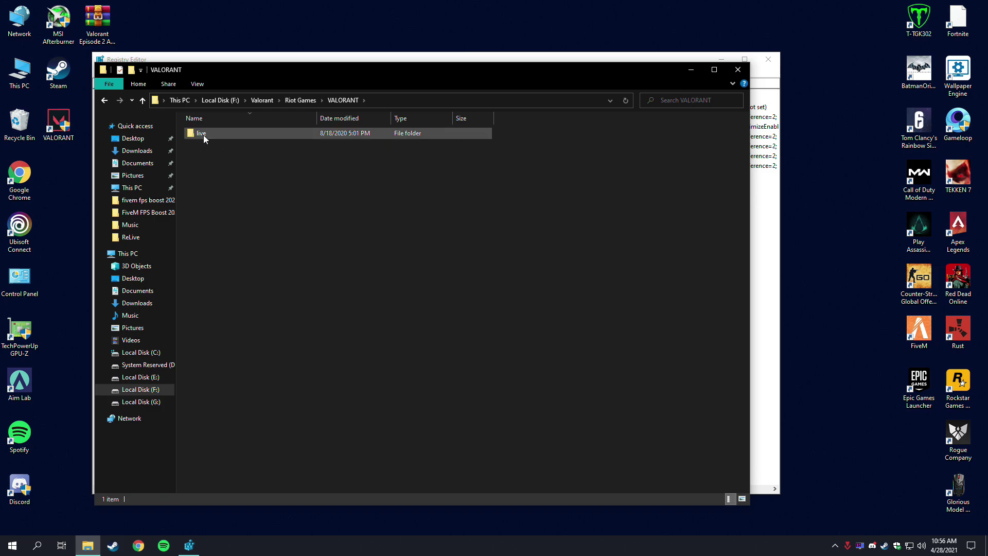
pyautogui.doubleClick(202, 134)
# Copy the full path of the live folder and minimize File Explorer.
pyautogui.click(400, 99)
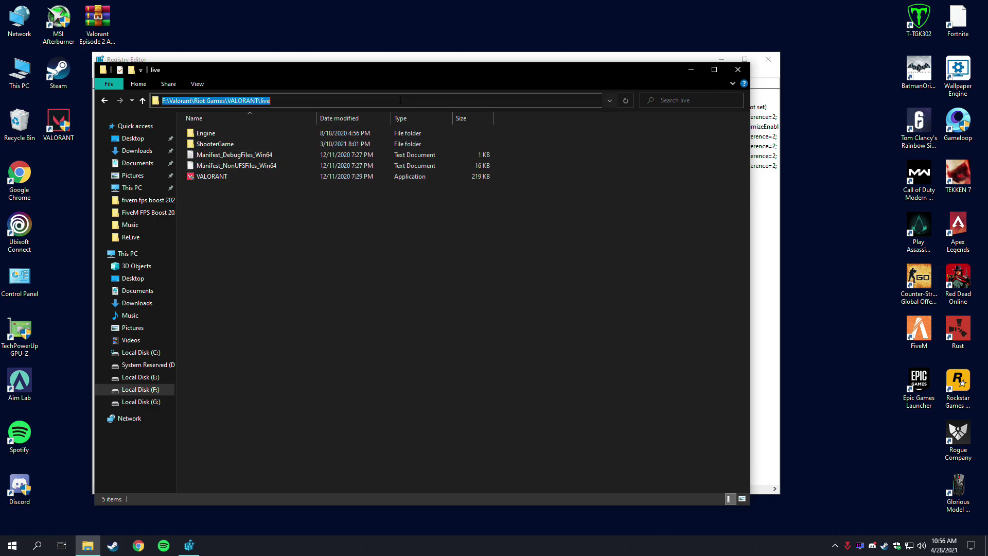
pyautogui.rightClick(246, 101)
pyautogui.click(263, 134)
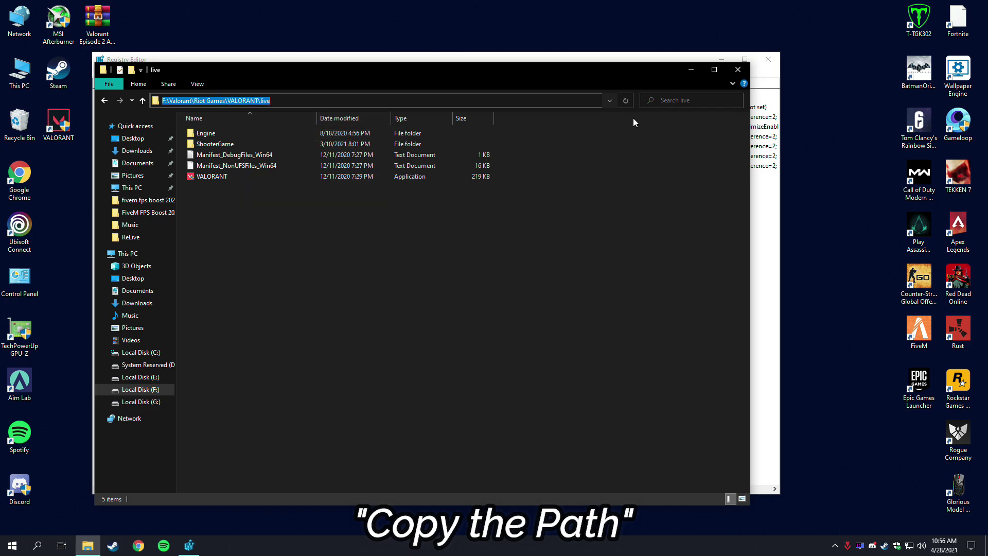
pyautogui.click(691, 70)
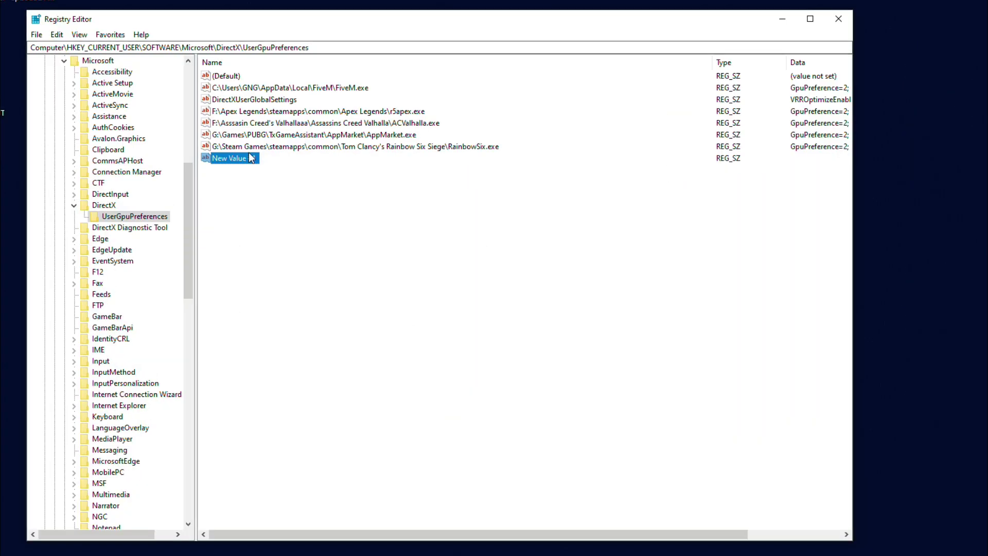
# Rename the new string value to the copied path F:\Valorant\Riot Games\VALORANT\live.
pyautogui.rightClick(251, 157)
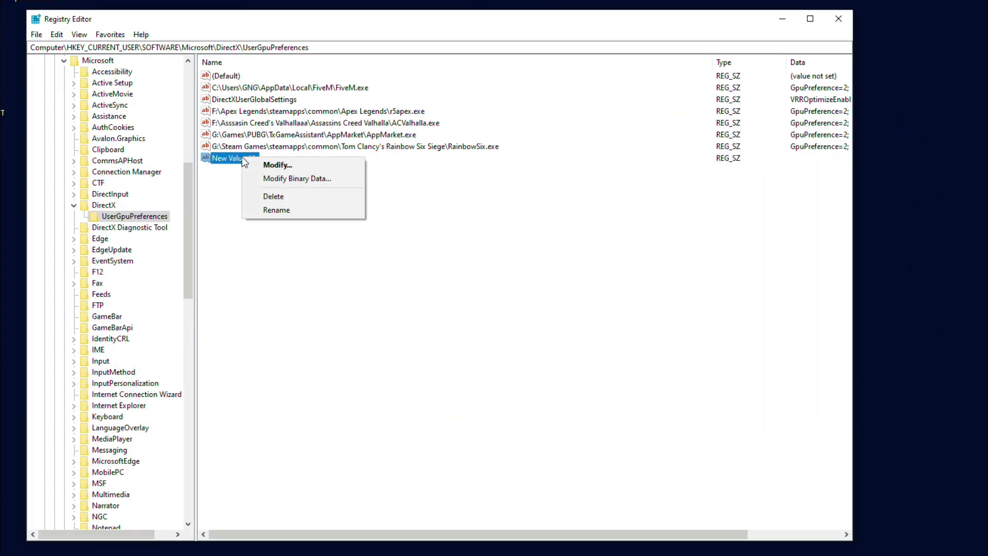
pyautogui.click(277, 212)
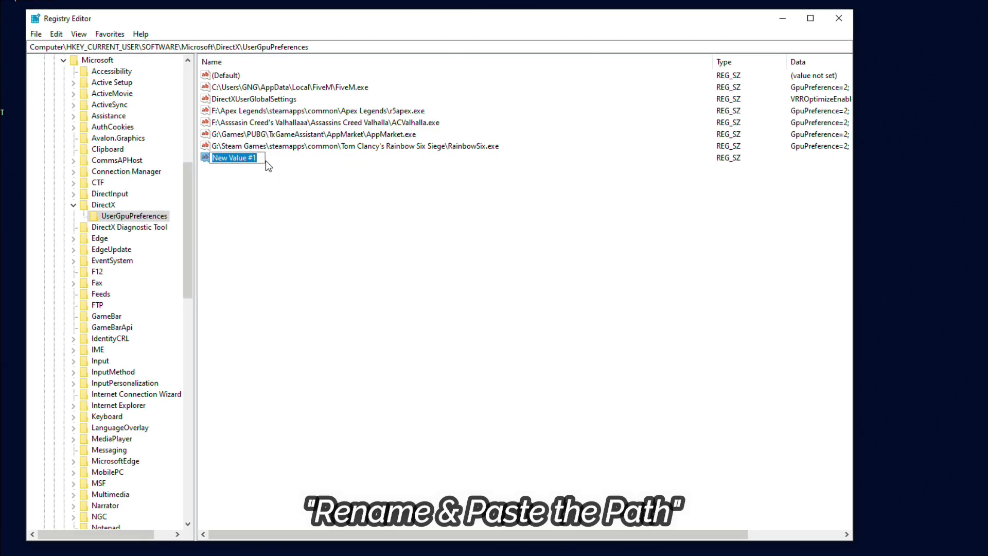
pyautogui.hotkey('ctrl', 'v')
pyautogui.press('Return')
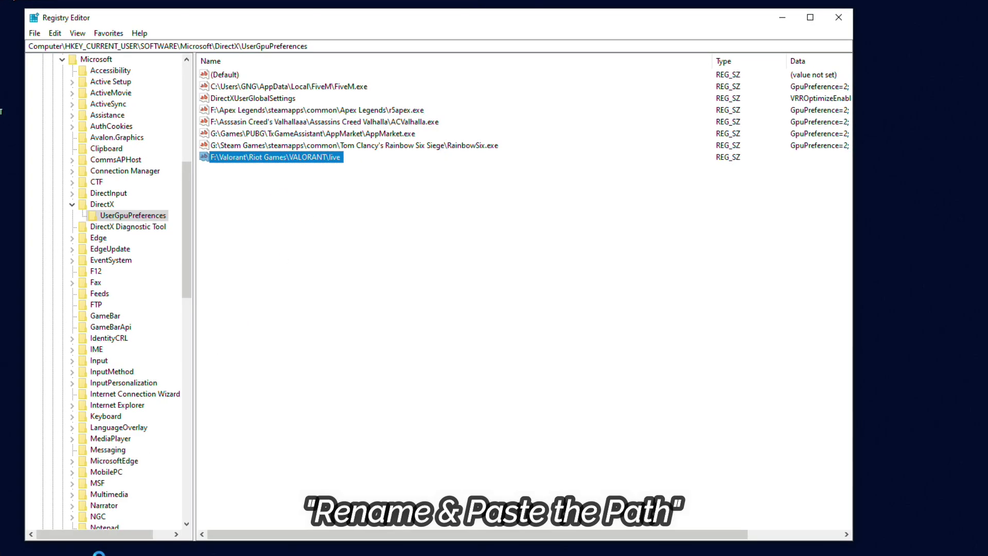
# Return to the live folder in File Explorer and turn on file name extensions.
pyautogui.click(88, 546)
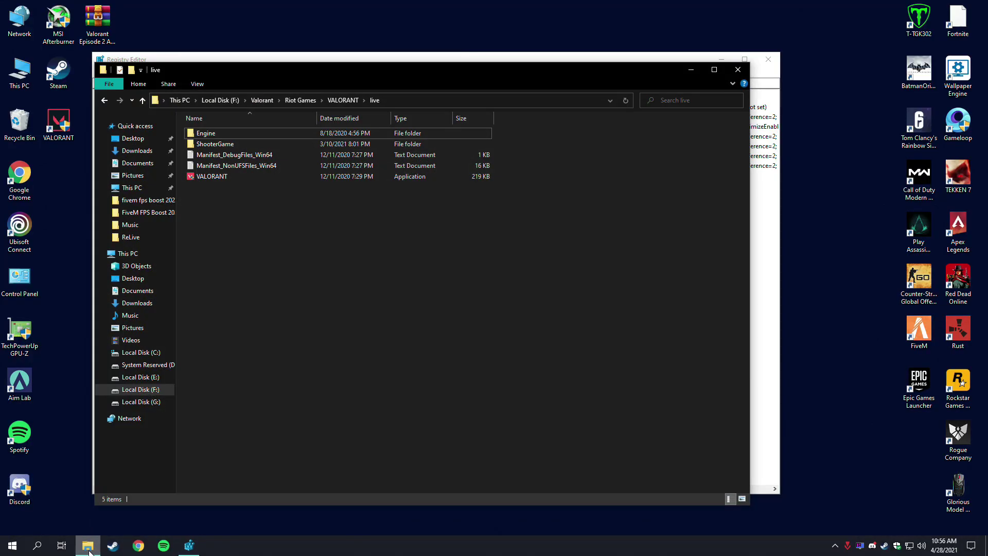
pyautogui.click(197, 85)
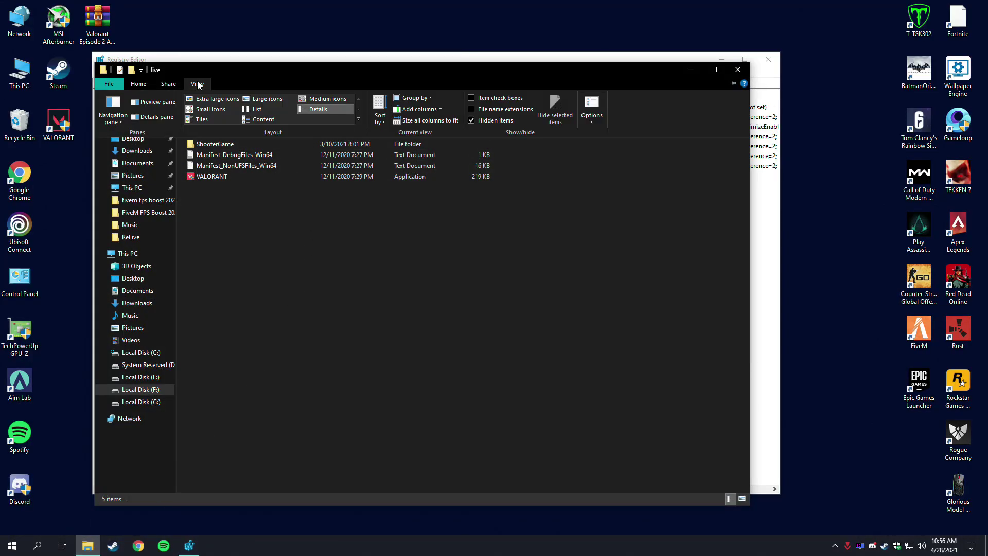
pyautogui.click(482, 109)
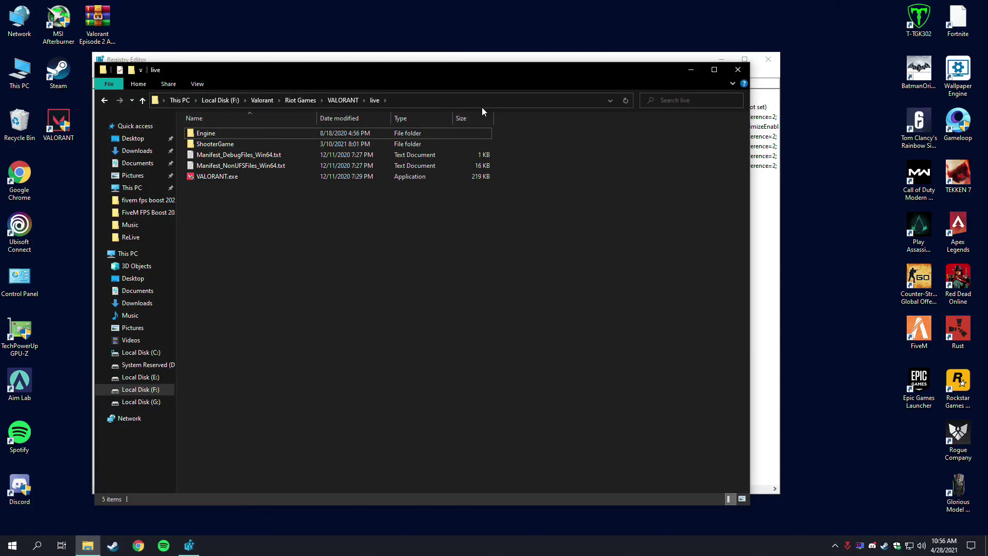
# Copy the complete file name VALORANT.exe without renaming the file, and minimize File Explorer.
pyautogui.click(240, 180)
pyautogui.rightClick(237, 177)
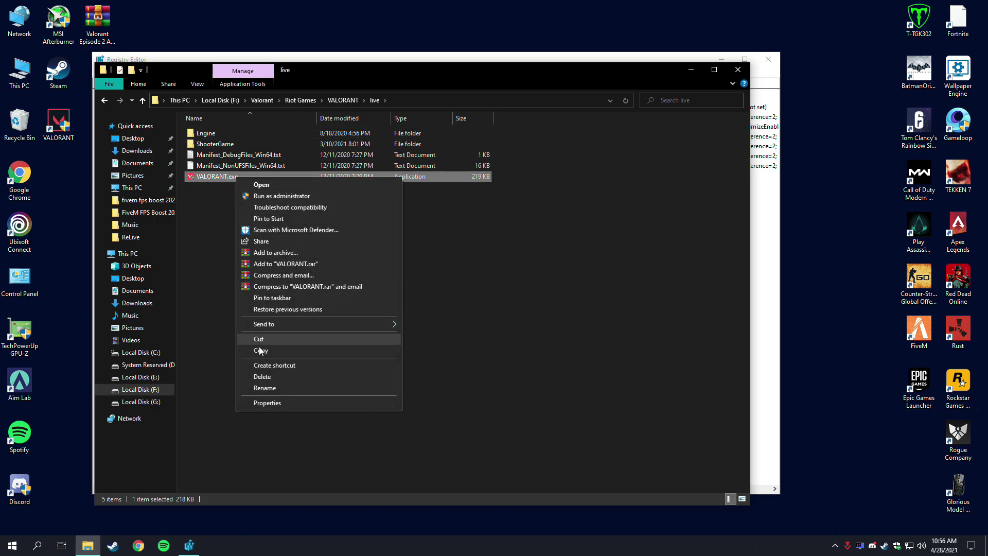
pyautogui.click(261, 389)
pyautogui.moveTo(242, 177); pyautogui.dragTo(207, 176)
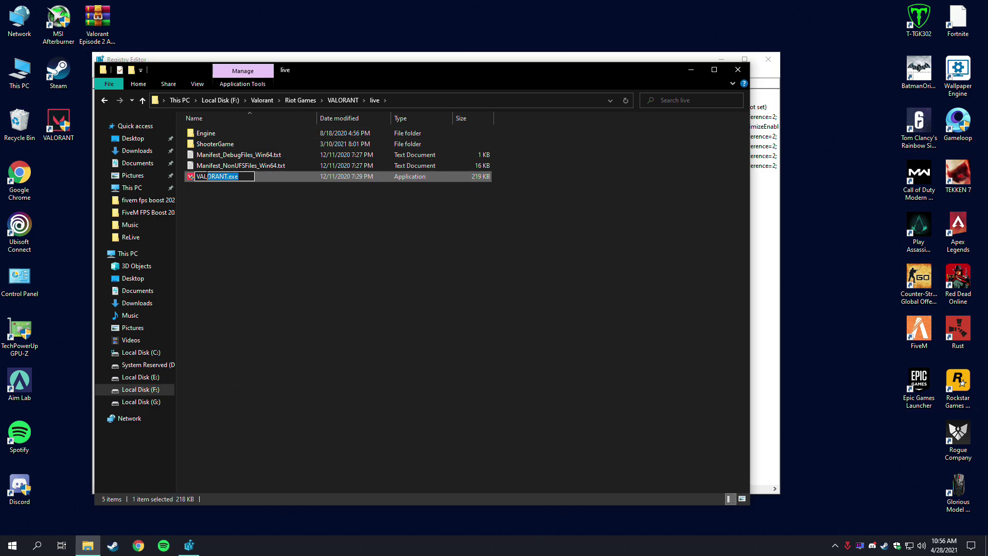
pyautogui.rightClick(212, 177)
pyautogui.click(229, 210)
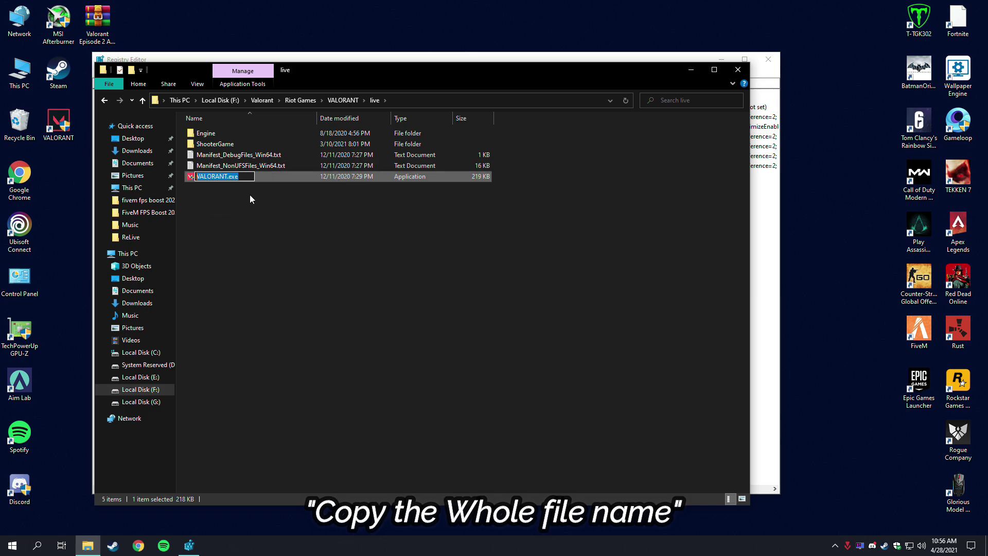
pyautogui.press('Escape')
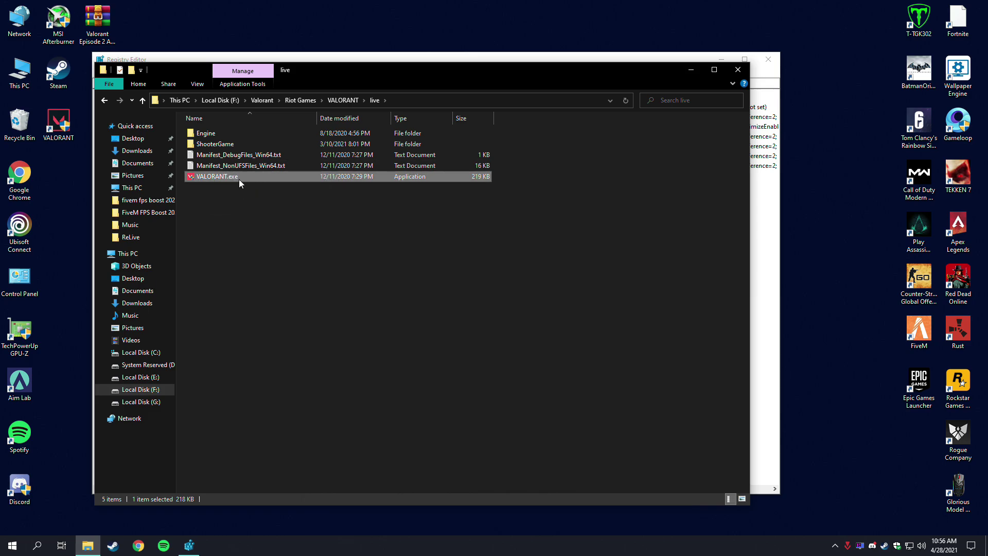
pyautogui.click(684, 69)
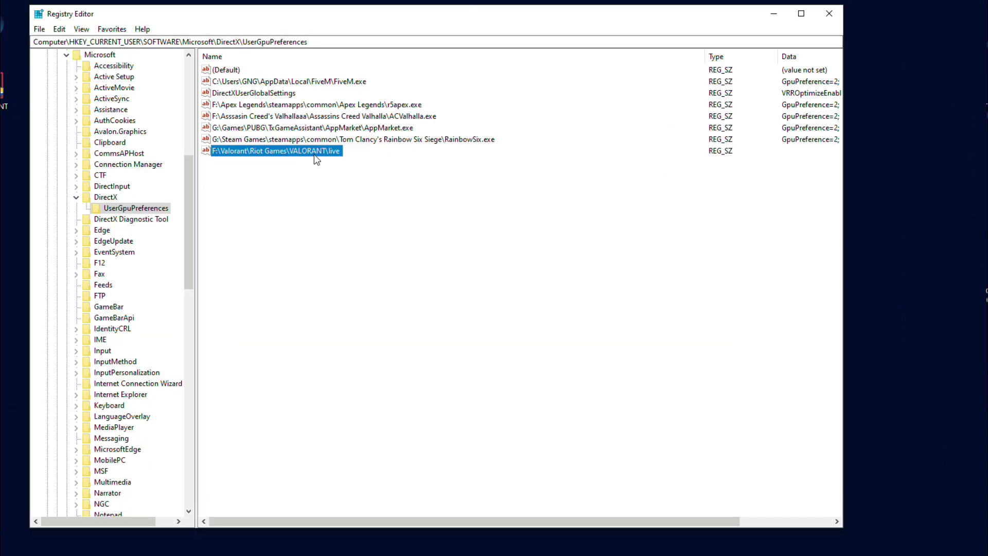
# Append \VALORANT.exe to the new string value's name, making it F:\Valorant\Riot Games\VALORANT\live\VALORANT.exe.
pyautogui.rightClick(333, 178)
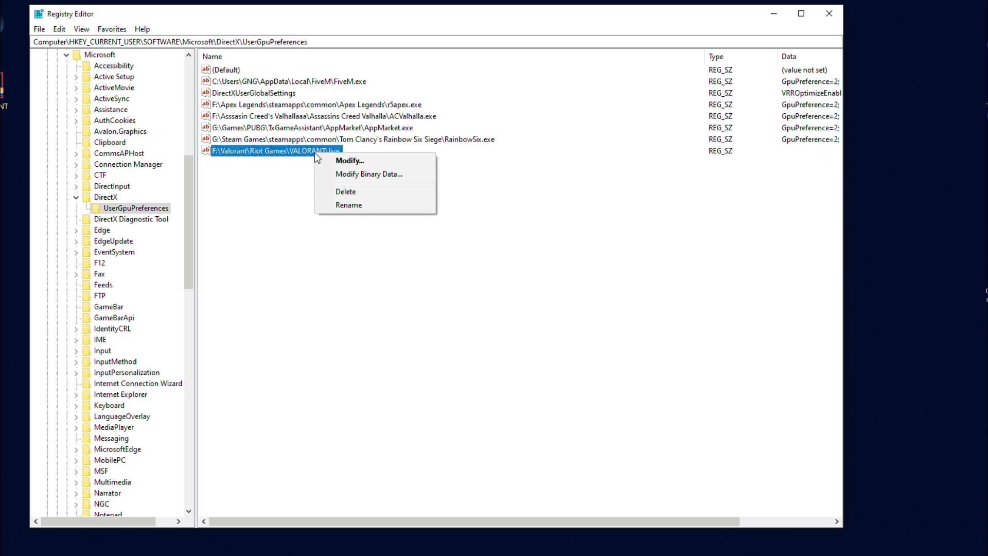
pyautogui.click(353, 206)
pyautogui.click(346, 151)
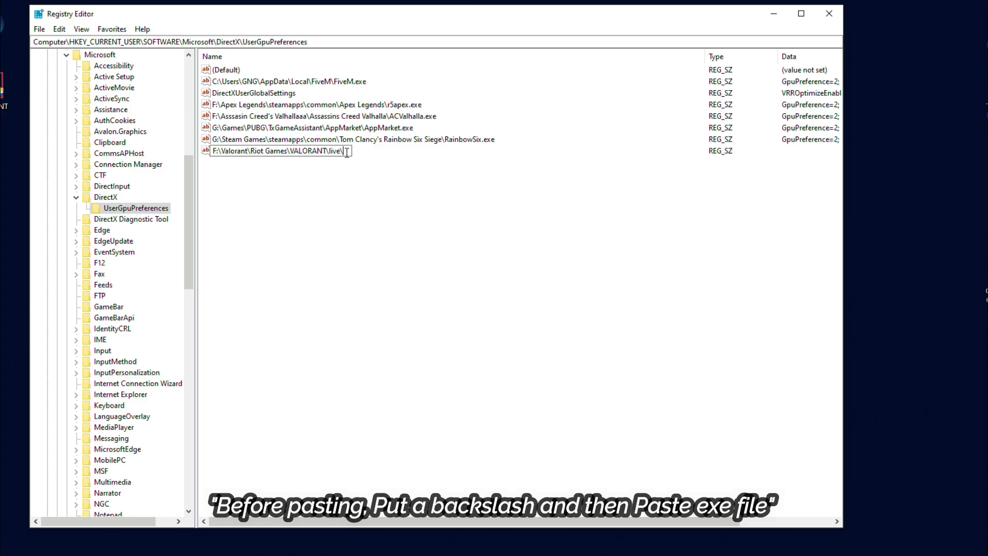
pyautogui.hotkey('ctrl', 'v')
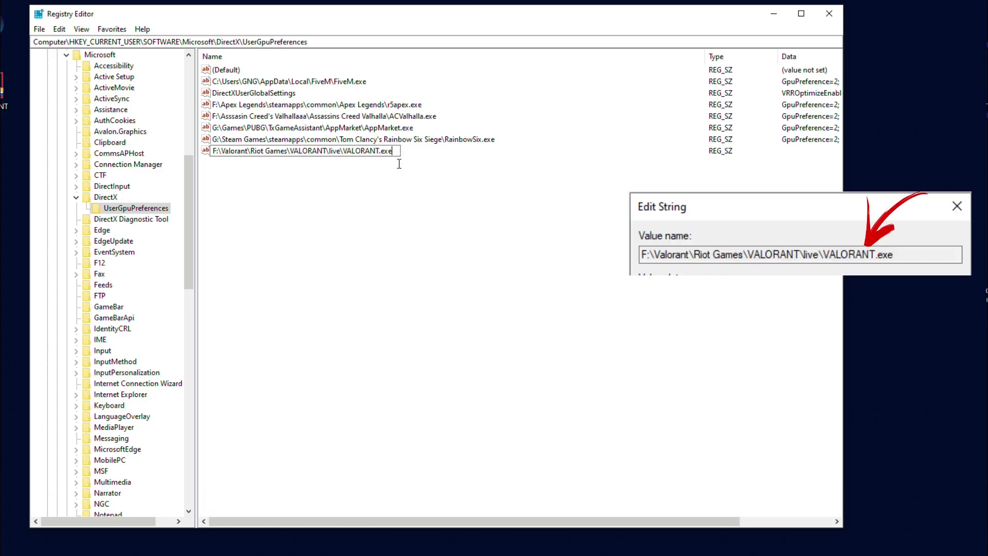
pyautogui.press('Return')
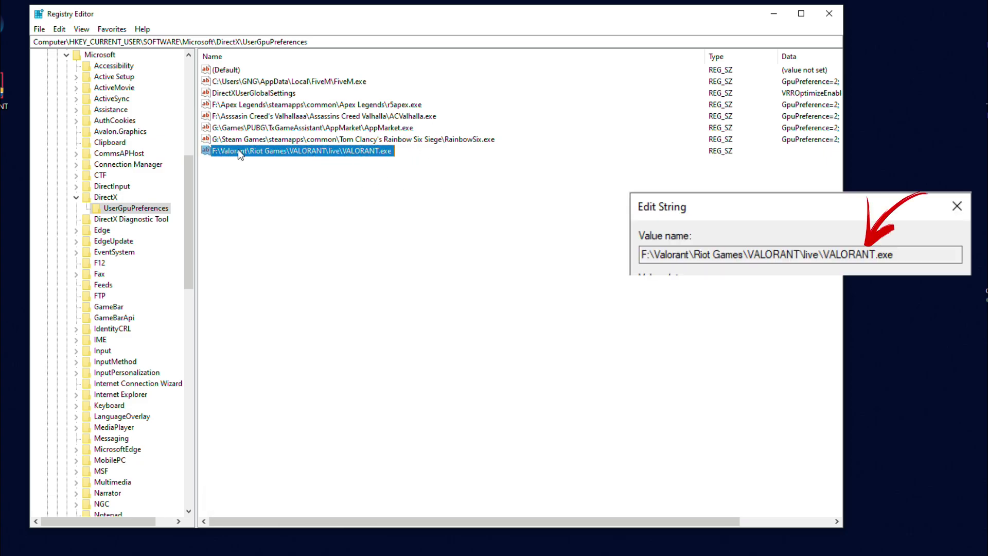
# Set the value data of the VALORANT.exe string to GpuPreference=0; and confirm the edit.
pyautogui.rightClick(282, 150)
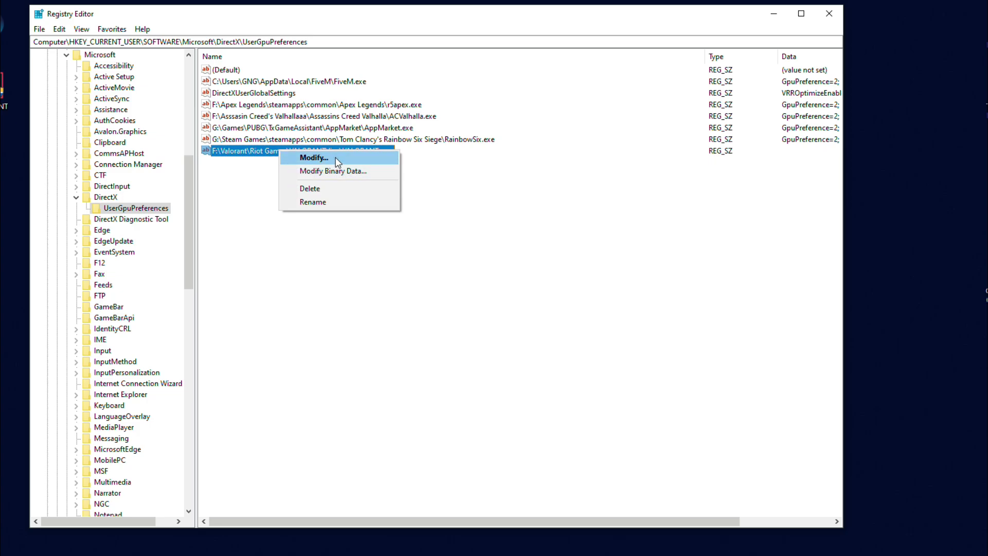
pyautogui.click(317, 158)
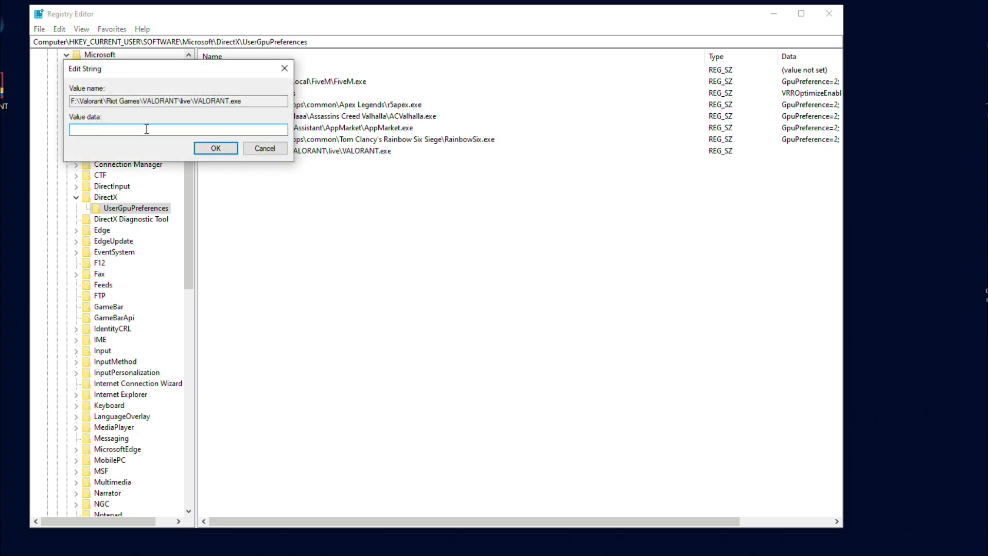
pyautogui.moveTo(142, 69); pyautogui.dragTo(303, 175)
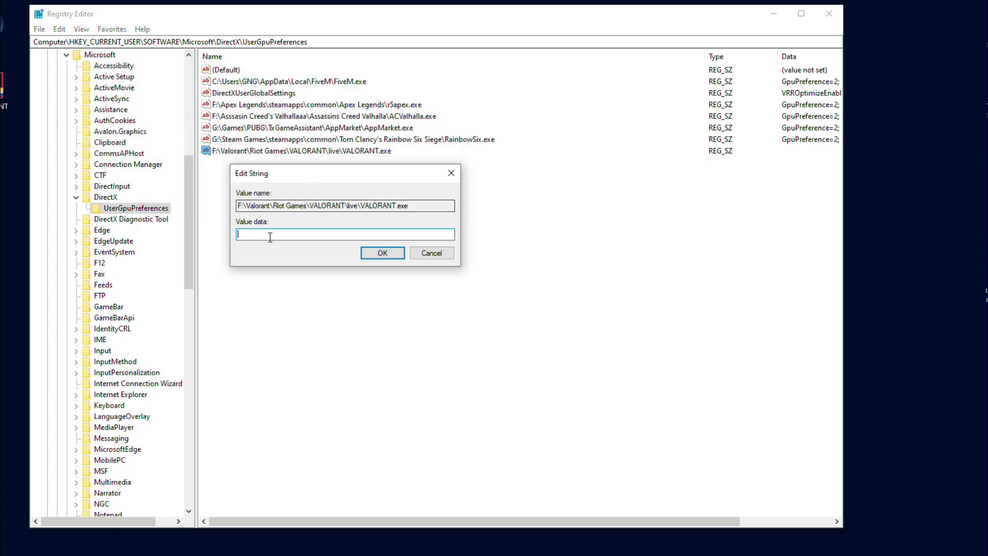
pyautogui.write('GpuPreference=0;')
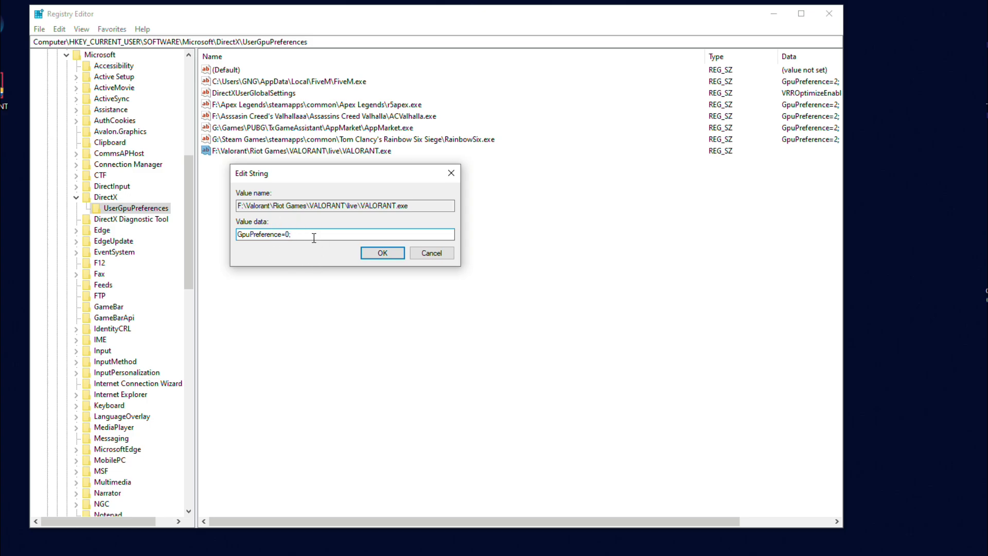
pyautogui.moveTo(315, 234); pyautogui.dragTo(236, 239)
pyautogui.click(301, 235)
pyautogui.click(385, 253)
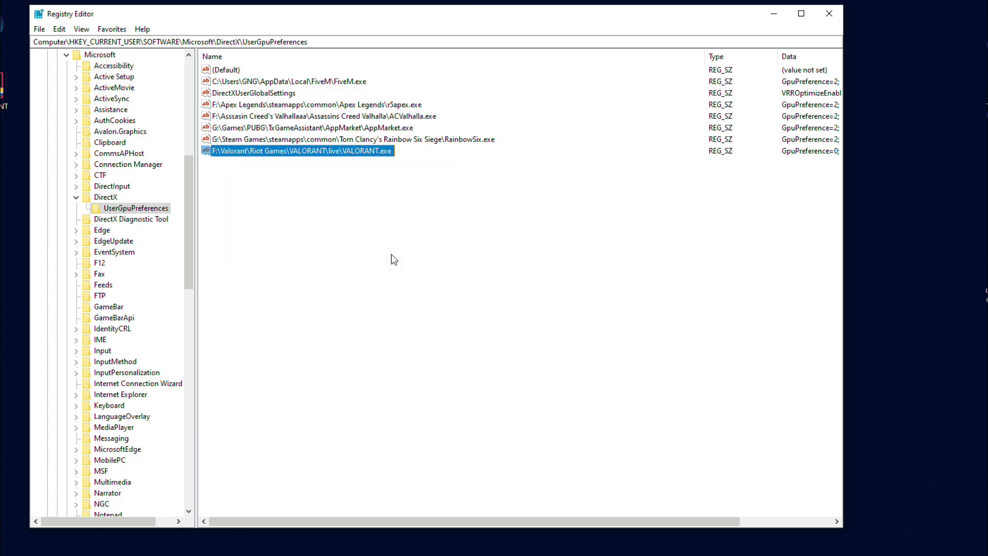
# Close Registry Editor, open the advanced system settings from the properties of This PC, and close the Settings window.
pyautogui.click(831, 18)
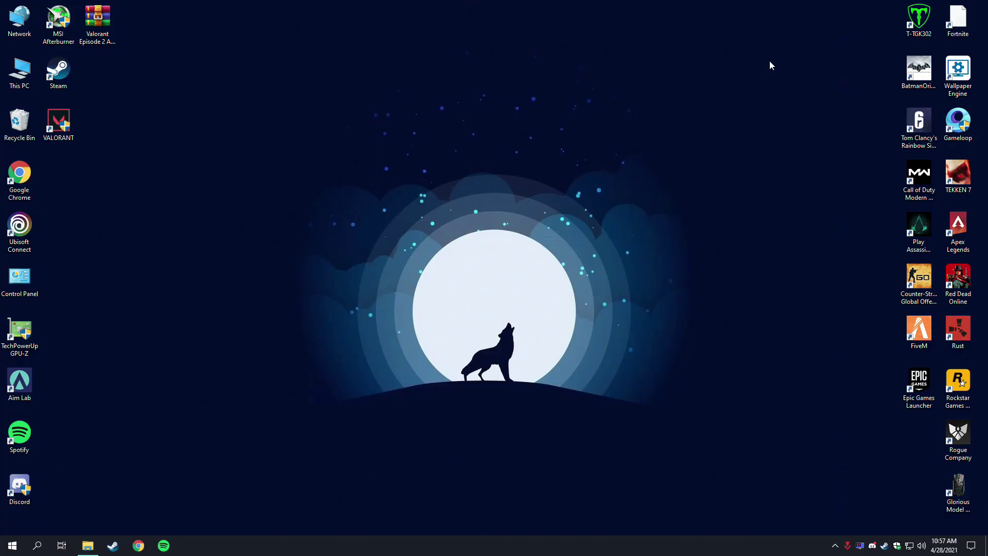
pyautogui.rightClick(30, 65)
pyautogui.click(68, 189)
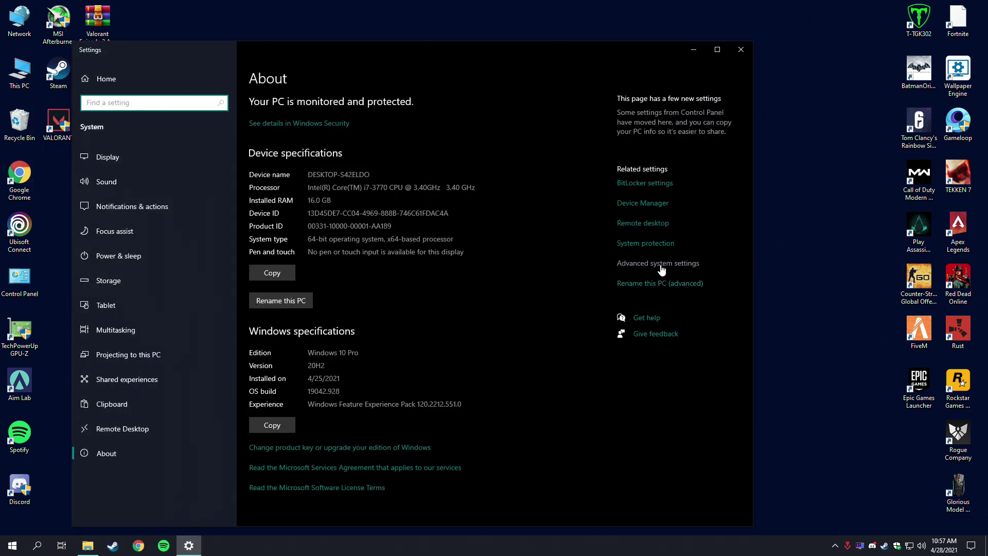
pyautogui.click(651, 265)
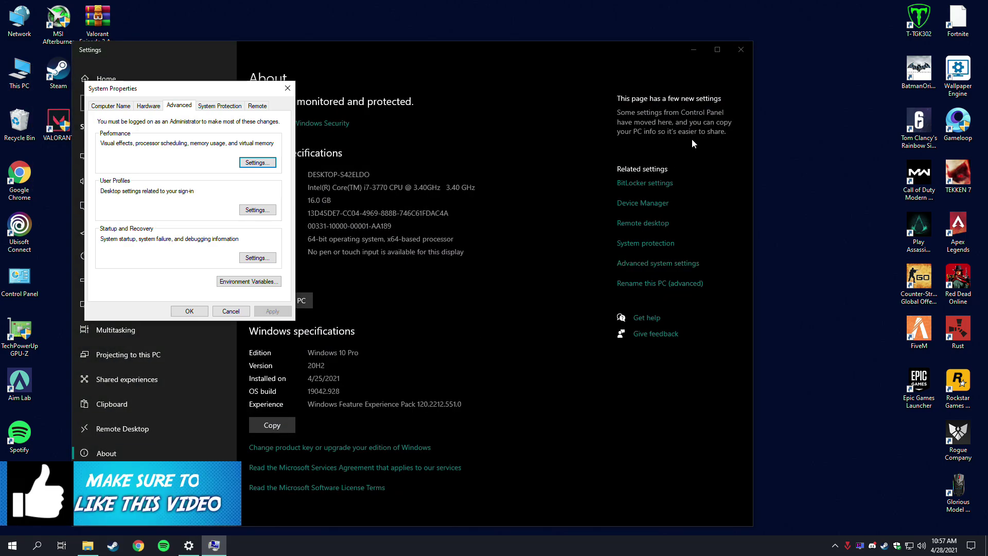
pyautogui.click(740, 50)
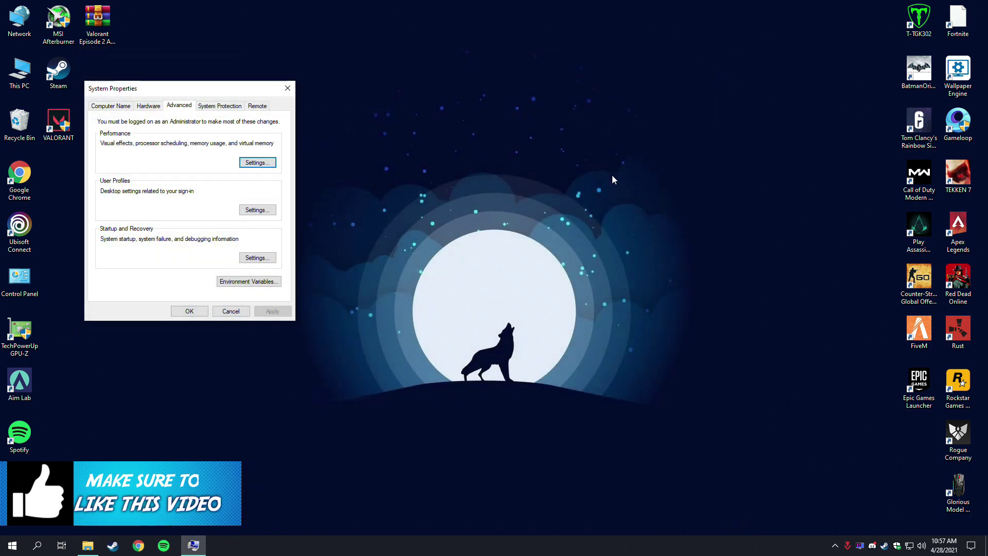
# Disallow Remote Assistance connections to this computer and return to the advanced system properties.
pyautogui.click(250, 106)
pyautogui.click(201, 135)
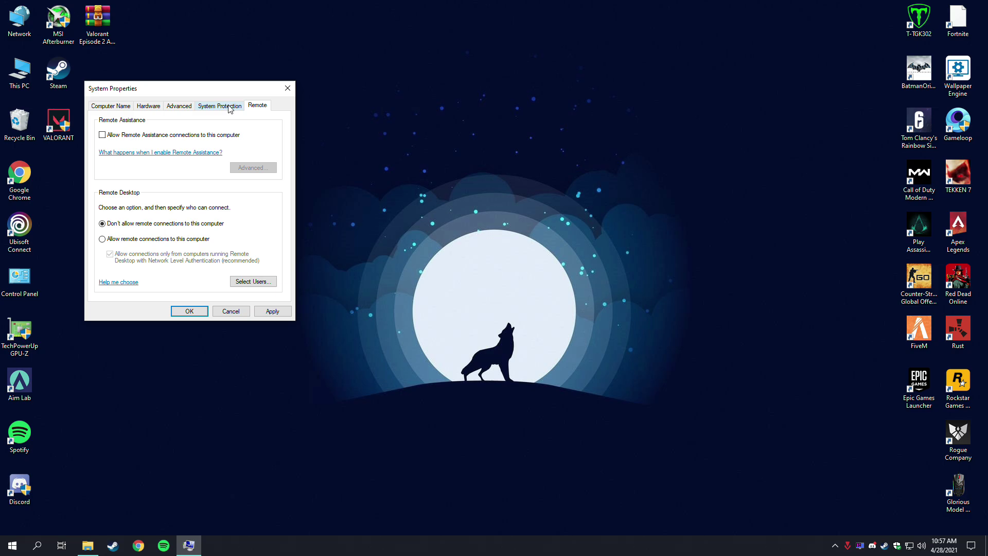
pyautogui.click(175, 108)
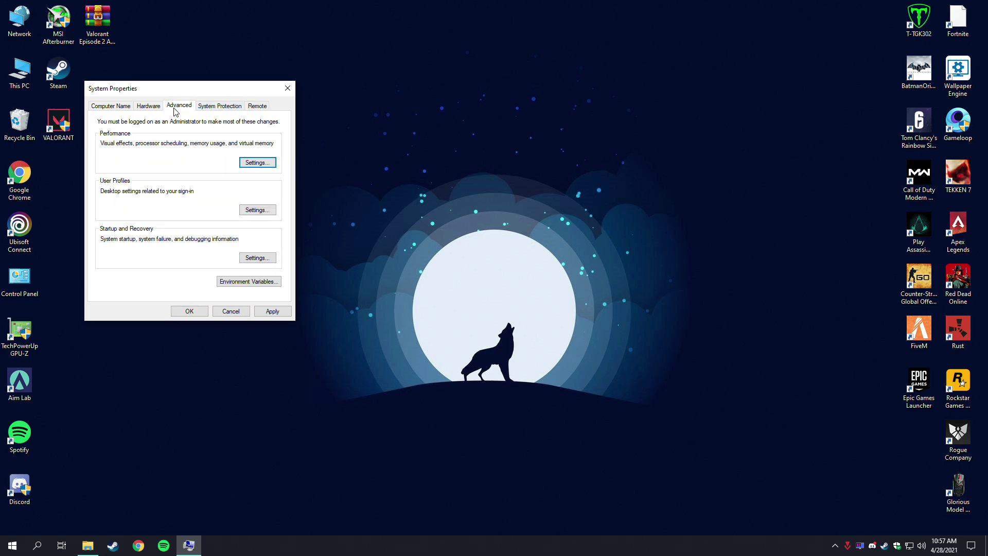
# Open the performance options and set the visual effects to Adjust for best performance.
pyautogui.click(258, 162)
pyautogui.moveTo(197, 135); pyautogui.dragTo(392, 89)
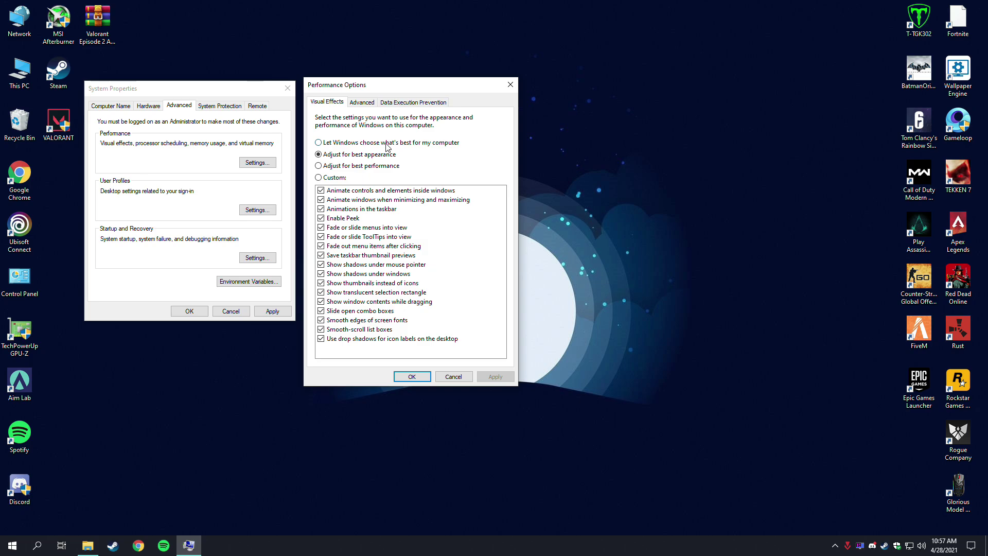
pyautogui.click(368, 167)
# Enable Show shadows under windows, Smooth edges of screen fonts and Show thumbnails instead of icons, then apply the changes and close System Properties.
pyautogui.click(321, 274)
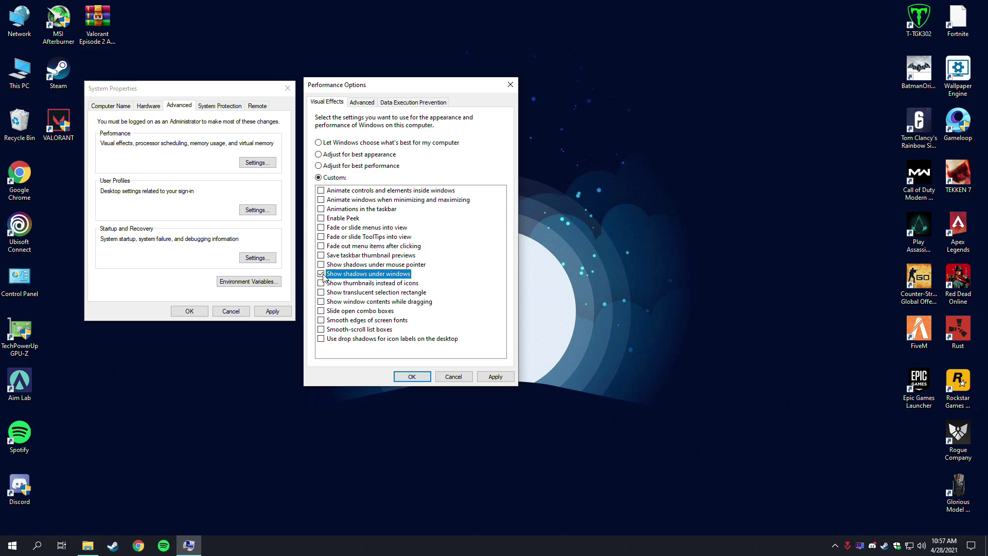
pyautogui.click(321, 321)
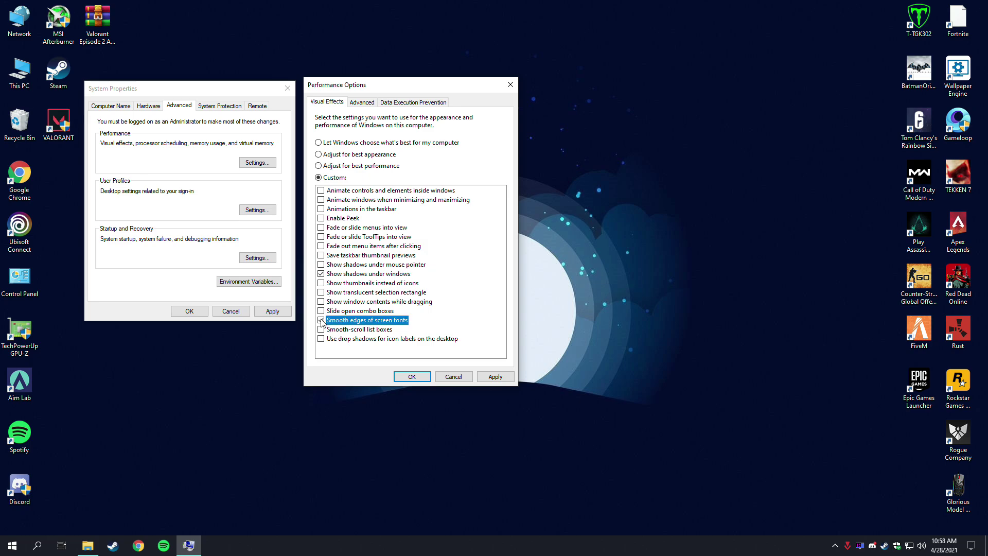
pyautogui.click(321, 284)
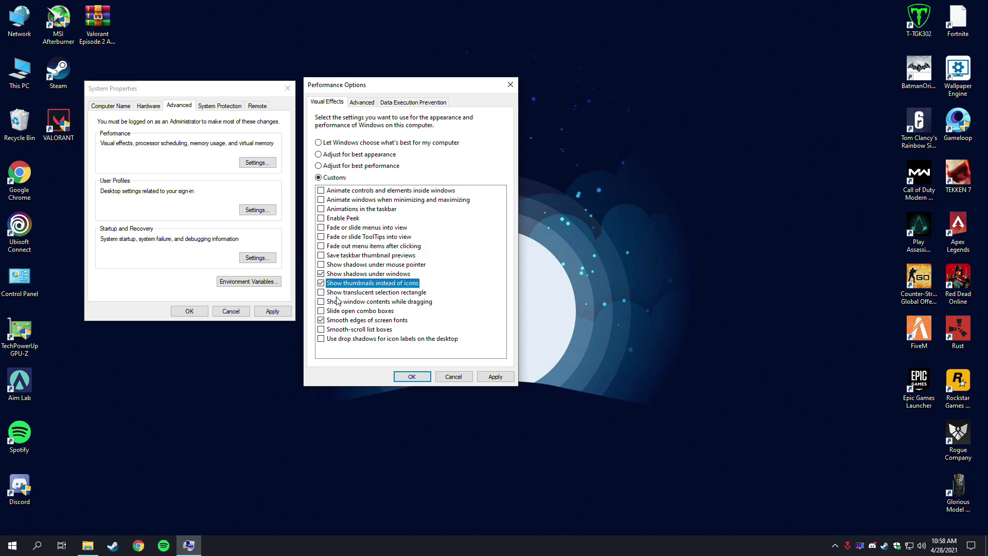
pyautogui.click(495, 377)
pyautogui.click(419, 378)
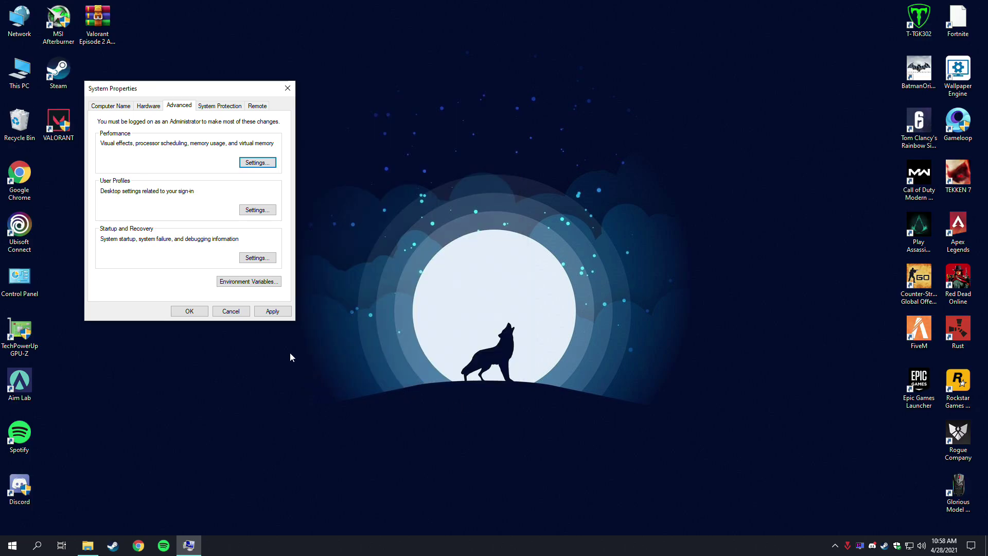
pyautogui.click(272, 311)
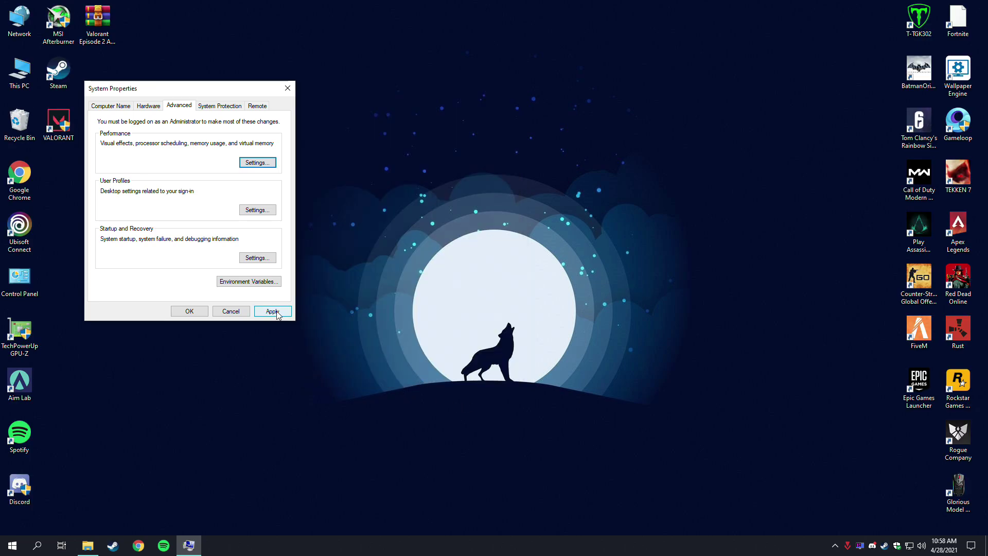
pyautogui.click(189, 312)
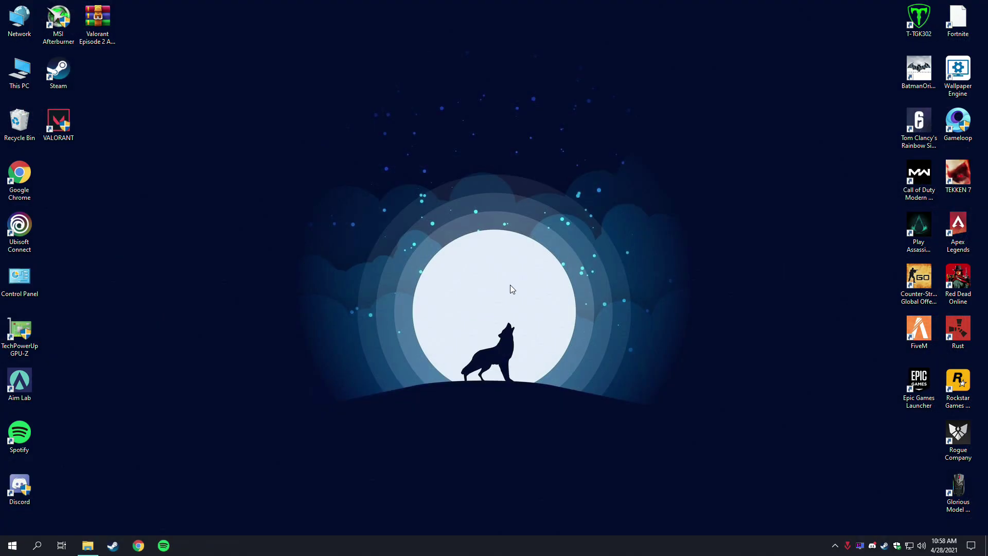
# Move the Valorant Episode 2 Act 3 FPS Boost Pack archive to a free desktop spot and extract it there on the desktop.
pyautogui.rightClick(96, 30)
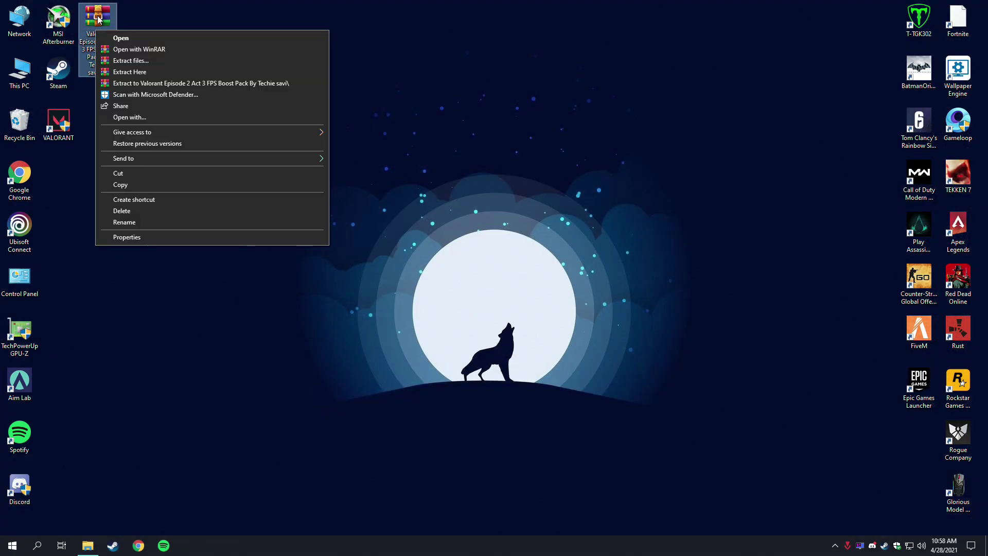
pyautogui.moveTo(96, 30); pyautogui.dragTo(302, 35)
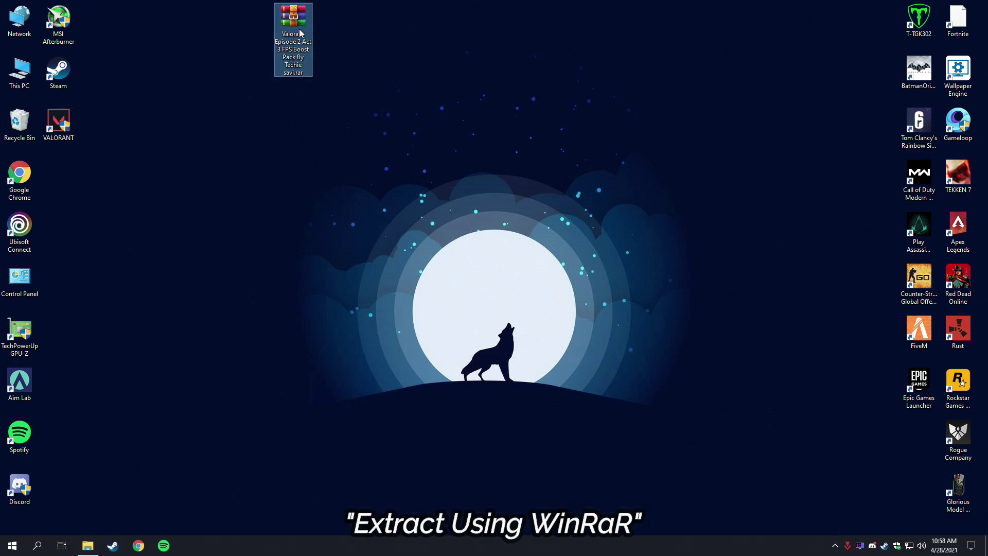
pyautogui.rightClick(286, 31)
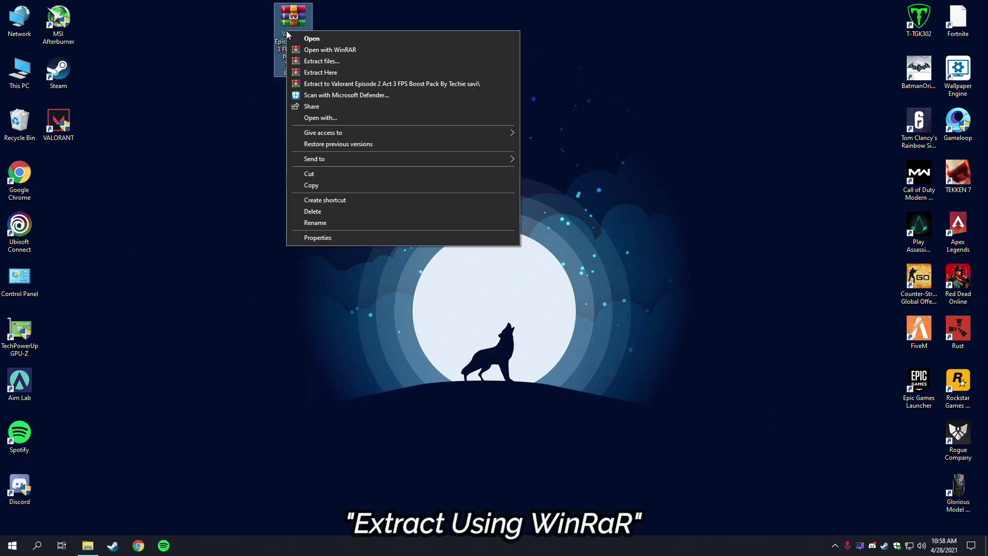
pyautogui.click(323, 75)
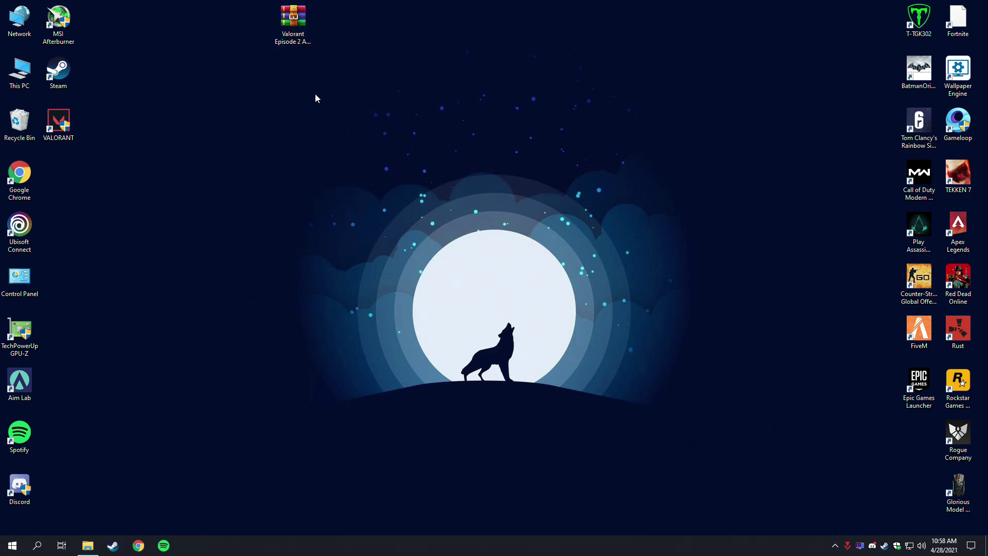
# Place the extracted FPS Boost Pack folder beside the archive and open its 1- PC Optimization subfolder.
pyautogui.moveTo(58, 177); pyautogui.dragTo(319, 44)
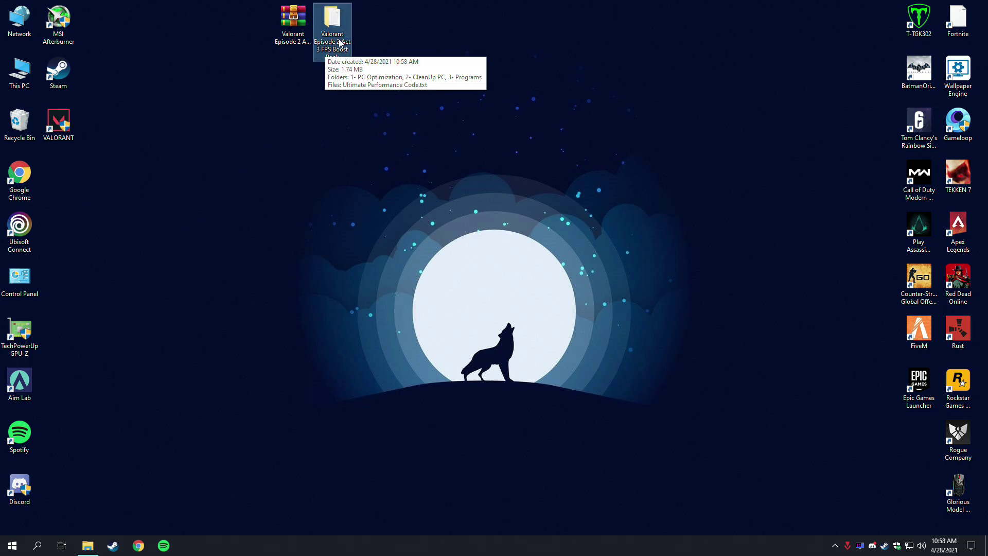
pyautogui.doubleClick(340, 44)
pyautogui.moveTo(342, 71); pyautogui.dragTo(351, 75)
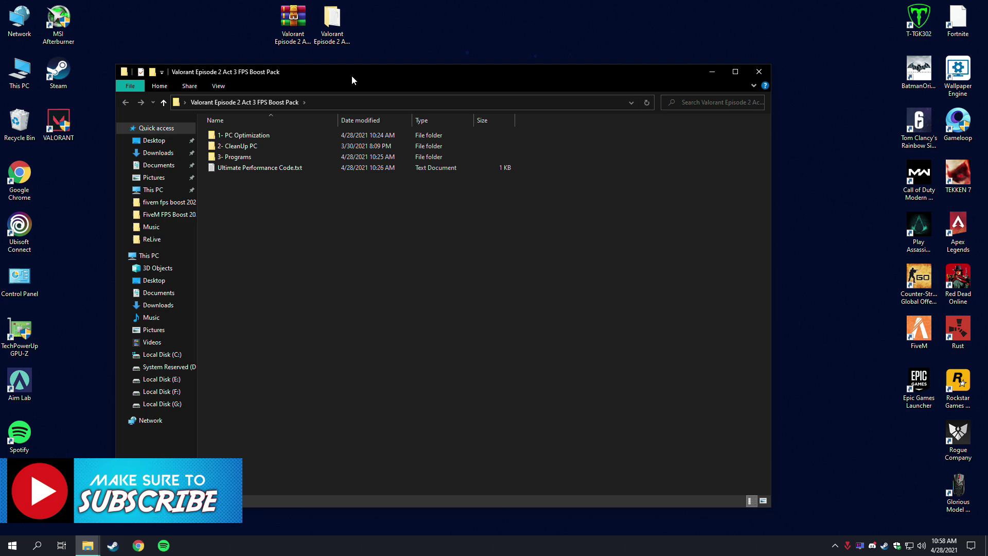
pyautogui.doubleClick(252, 137)
pyautogui.moveTo(268, 247); pyautogui.dragTo(405, 211)
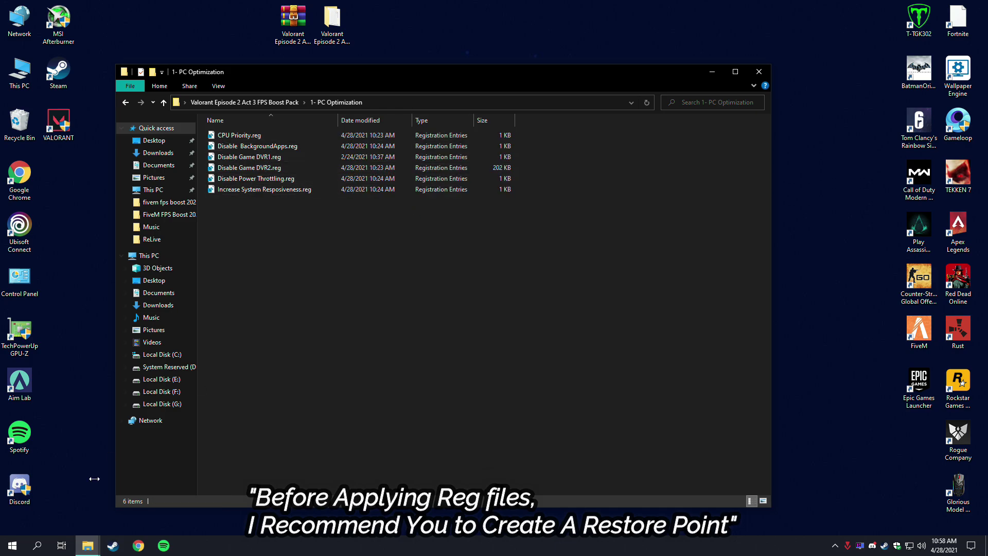
# Search Windows for Restore point and open Create a restore point.
pyautogui.click(37, 546)
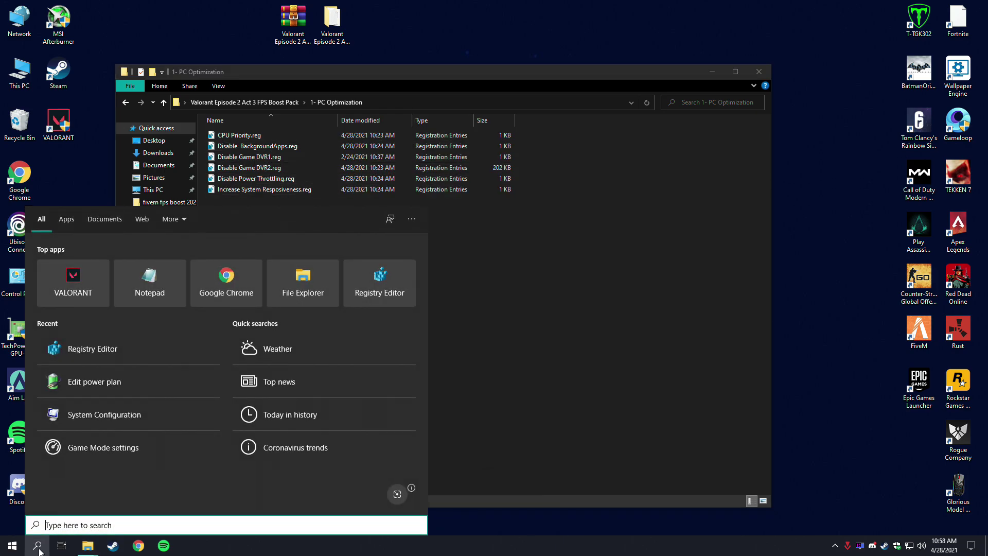
pyautogui.write('Re')
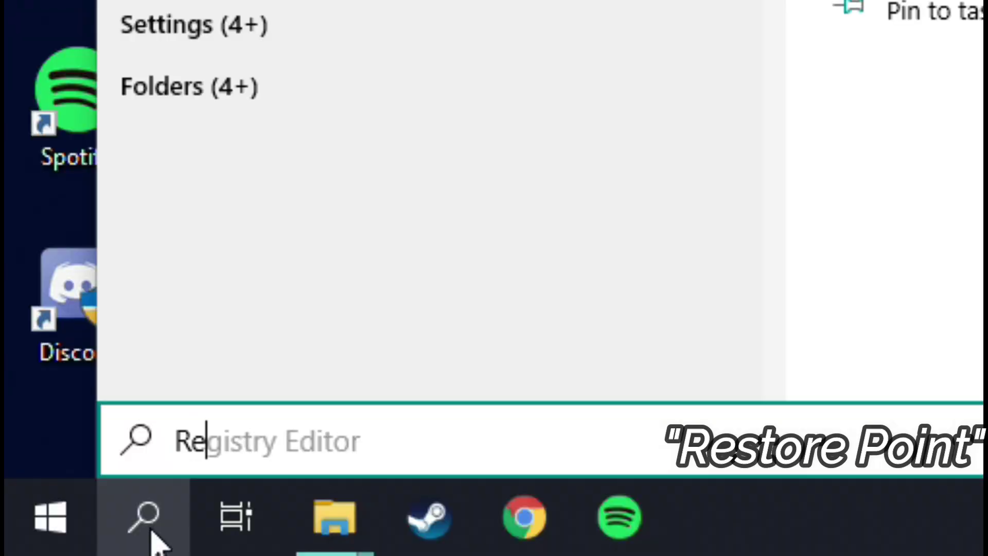
pyautogui.write('store poin')
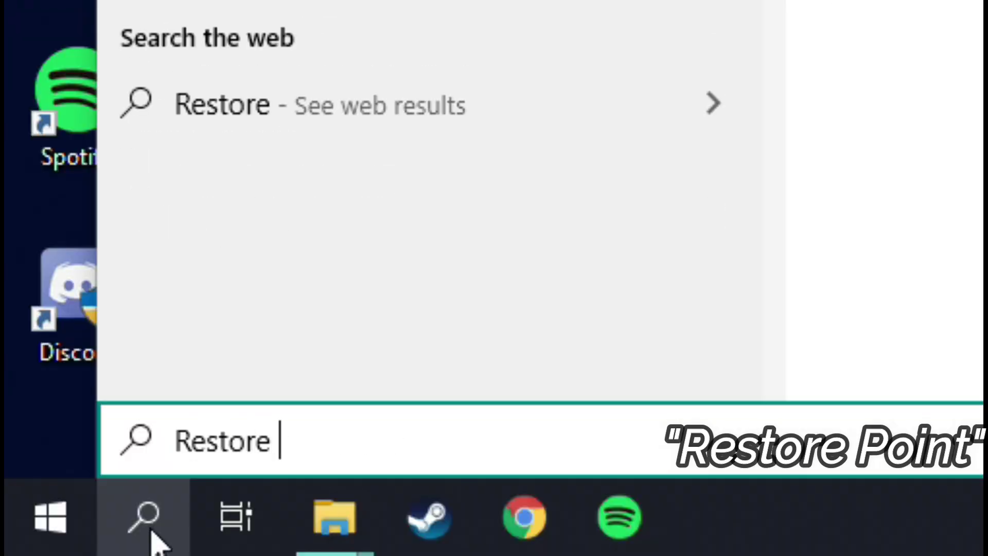
pyautogui.write('t')
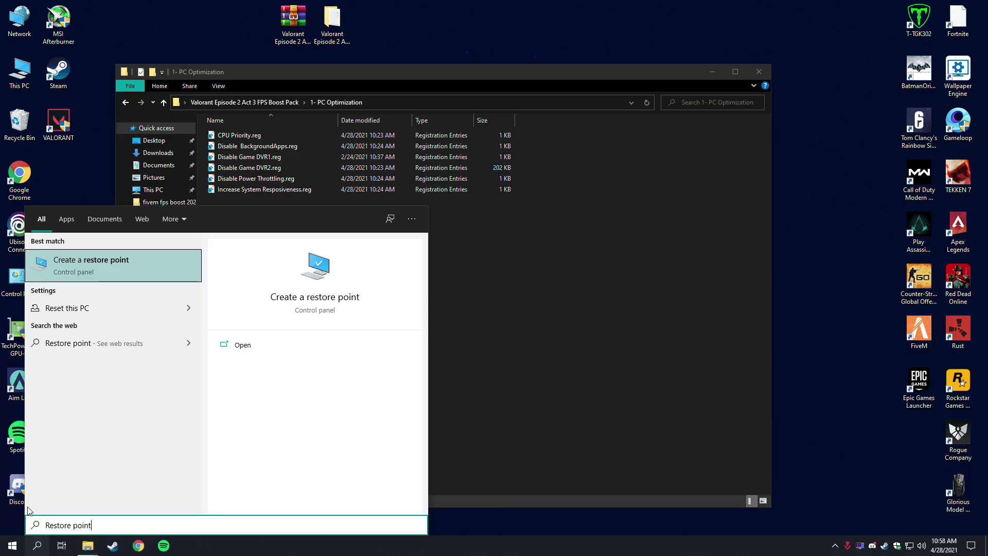
pyautogui.click(279, 343)
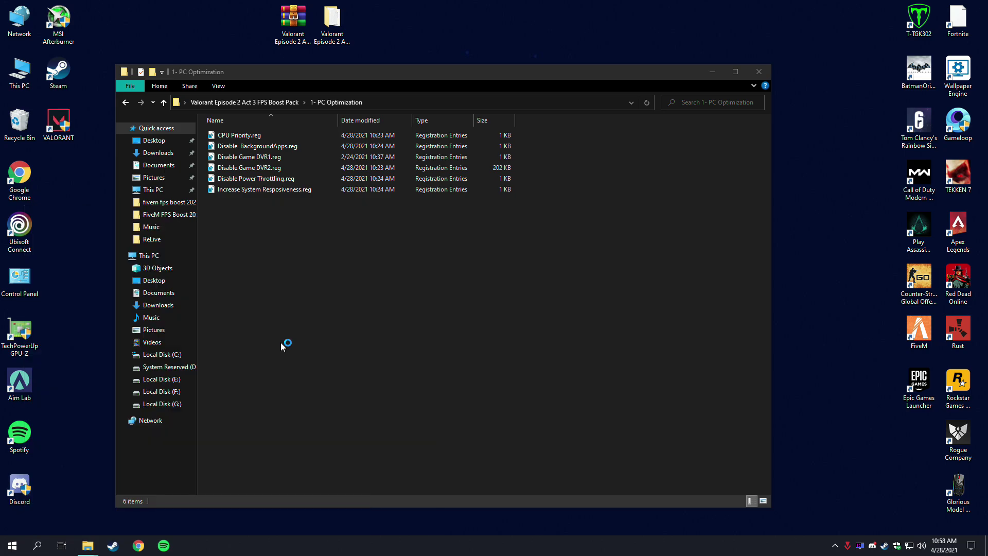
# Turn on system protection for Local Disk (C:) (System) and apply the restore settings.
pyautogui.click(175, 267)
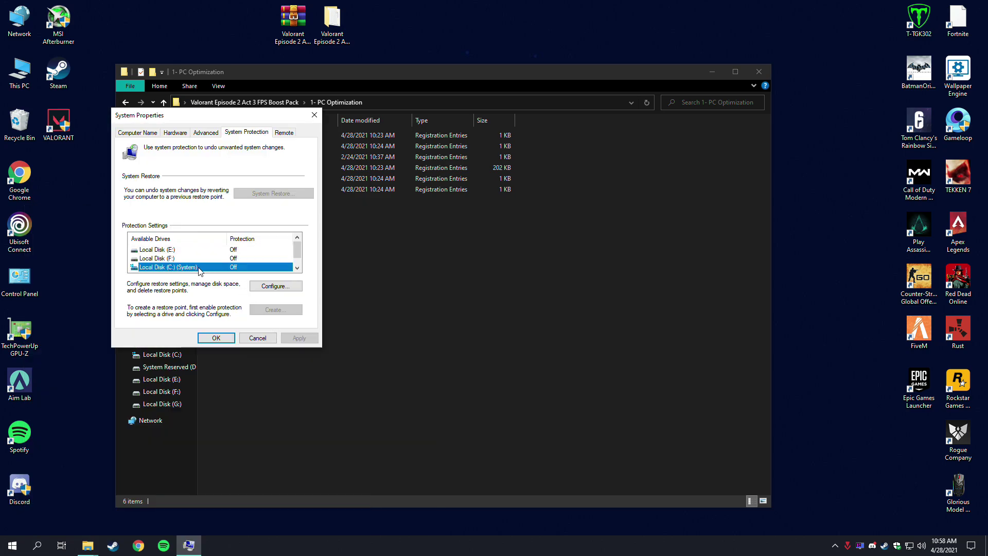
pyautogui.click(271, 286)
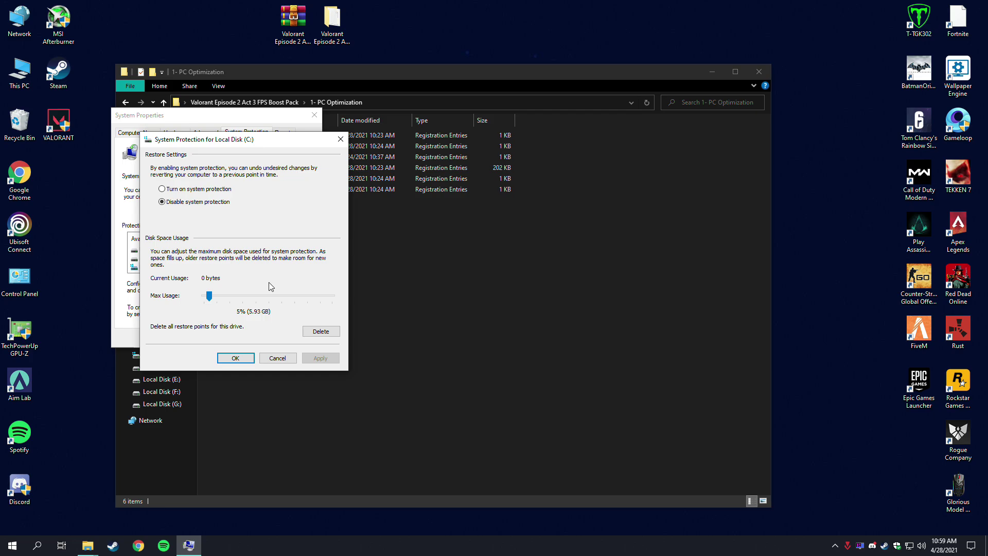
pyautogui.click(162, 189)
pyautogui.moveTo(210, 302); pyautogui.dragTo(212, 302)
pyautogui.click(320, 359)
pyautogui.click(231, 358)
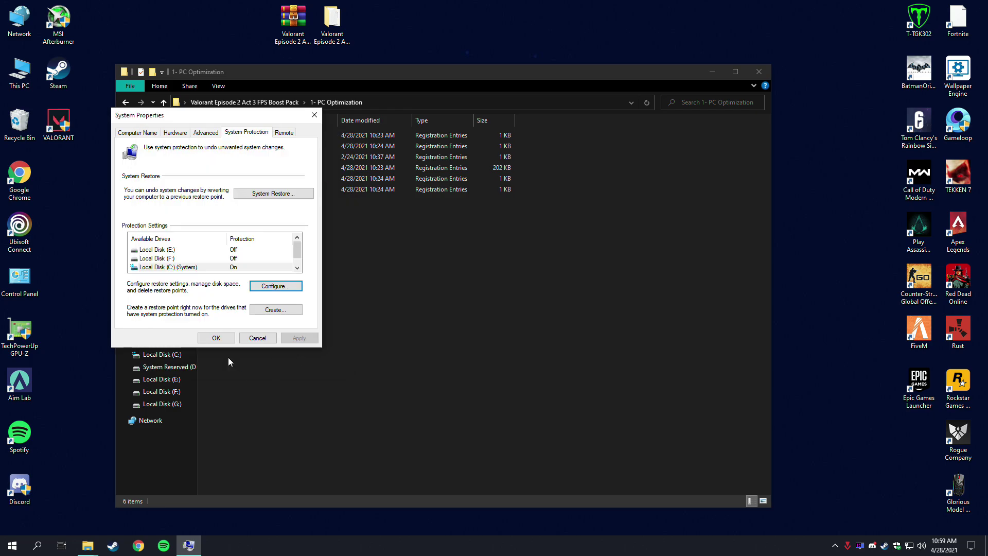
# Create a restore point described as backup for the C: system drive and close System Properties.
pyautogui.click(180, 267)
pyautogui.click(275, 312)
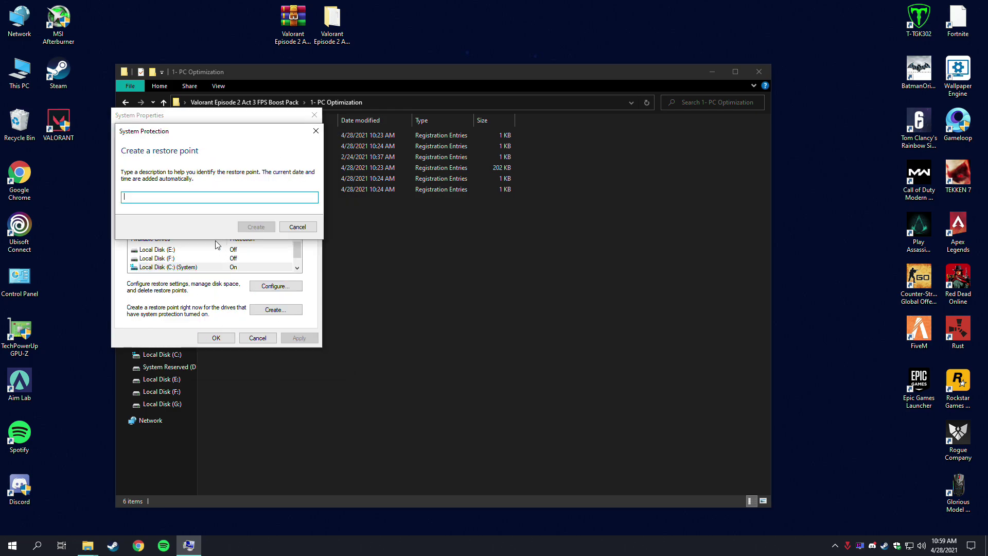
pyautogui.write('backup')
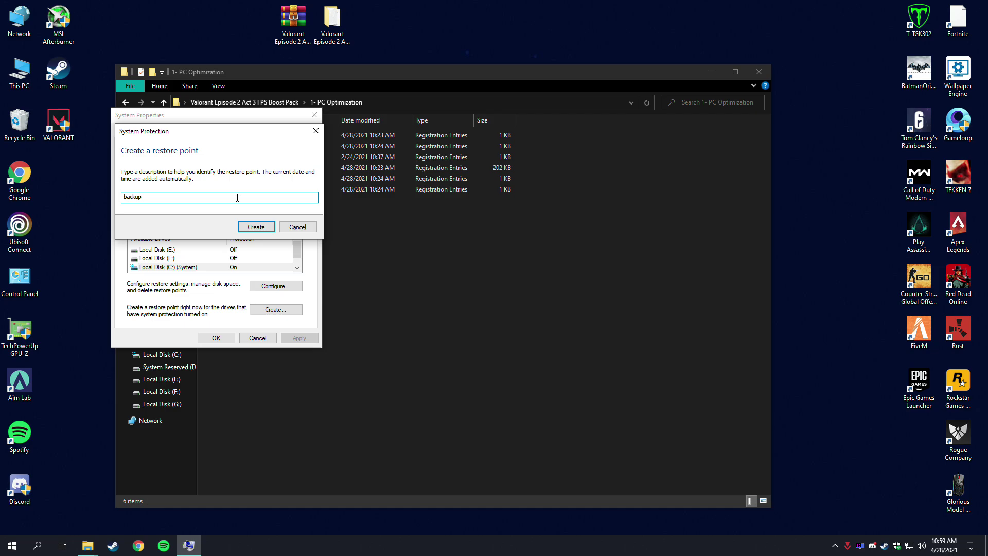
pyautogui.click(256, 227)
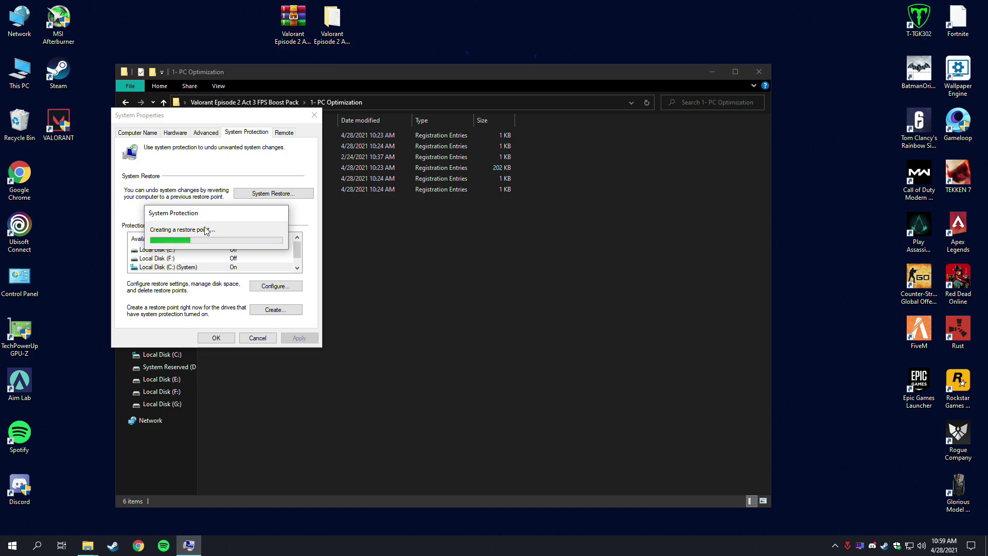
pyautogui.click(279, 235)
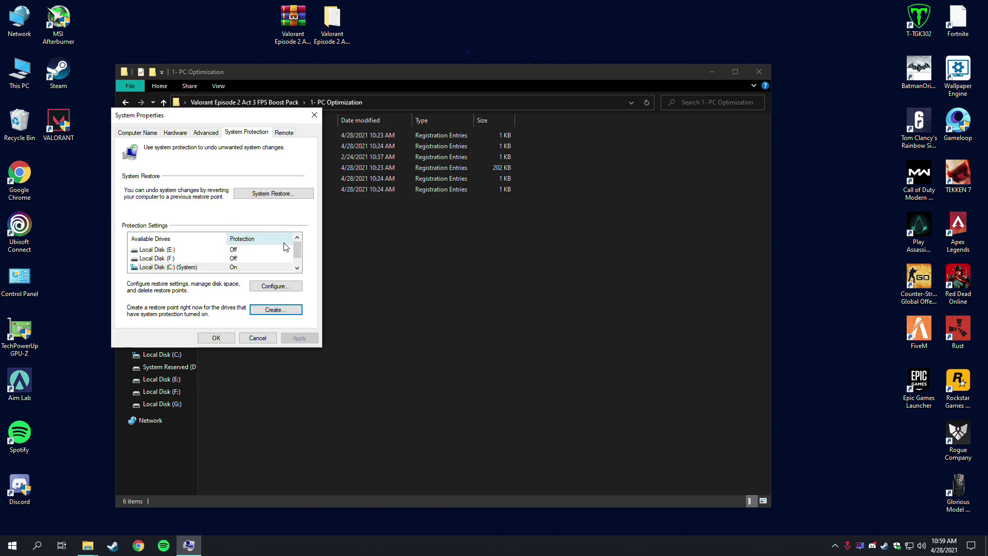
pyautogui.click(216, 338)
pyautogui.click(340, 137)
pyautogui.click(347, 223)
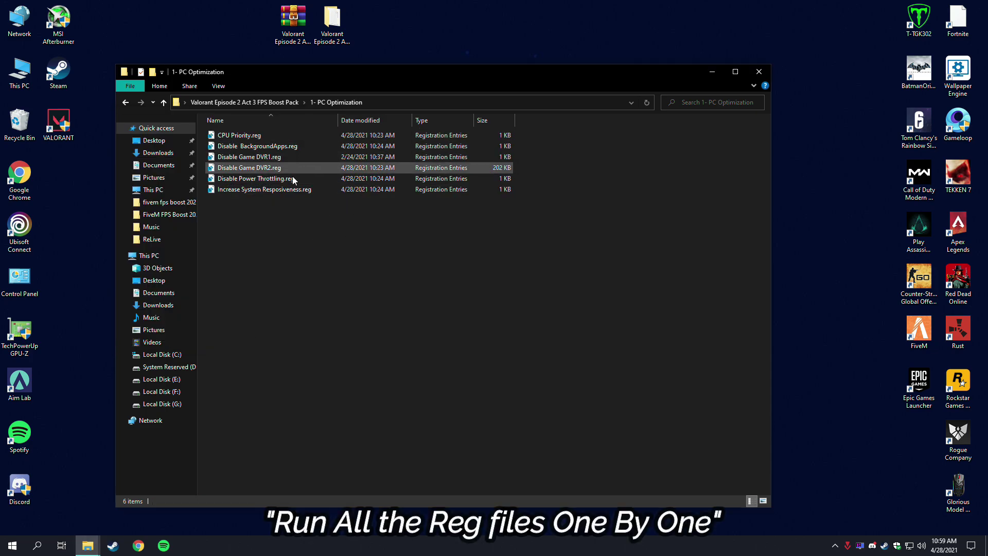
# Merge CPU Priority.reg into the registry, accepting the confirmation.
pyautogui.rightClick(243, 137)
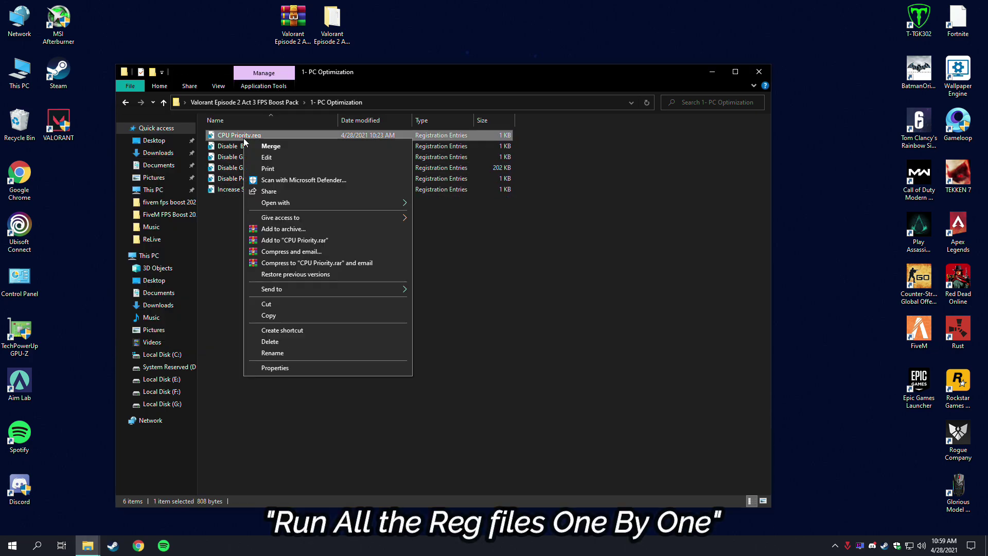
pyautogui.click(274, 143)
pyautogui.click(571, 288)
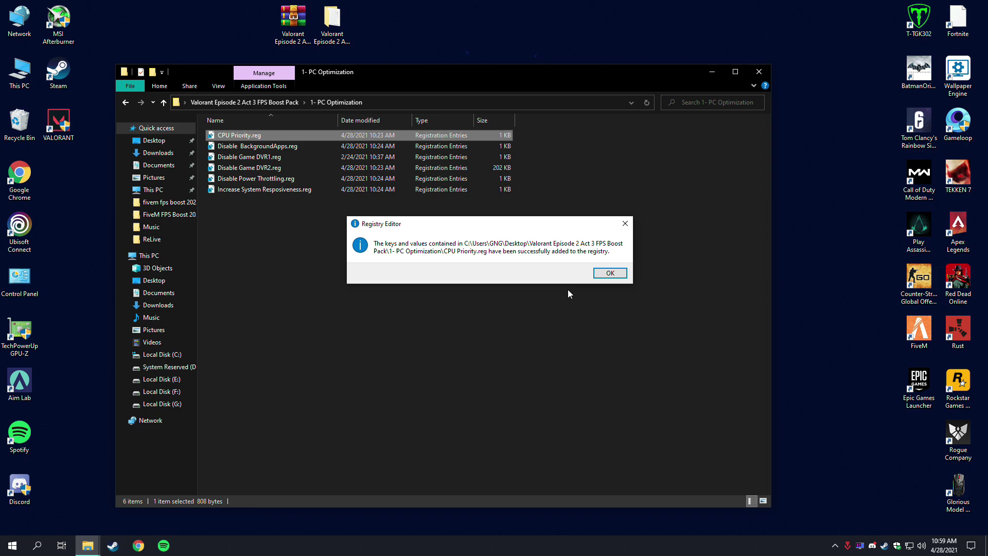
# Merge Disable BackgroundApps.reg from the 1- PC Optimization folder into the registry, accepting the confirmation.
pyautogui.click(611, 273)
pyautogui.rightClick(259, 146)
pyautogui.click(301, 151)
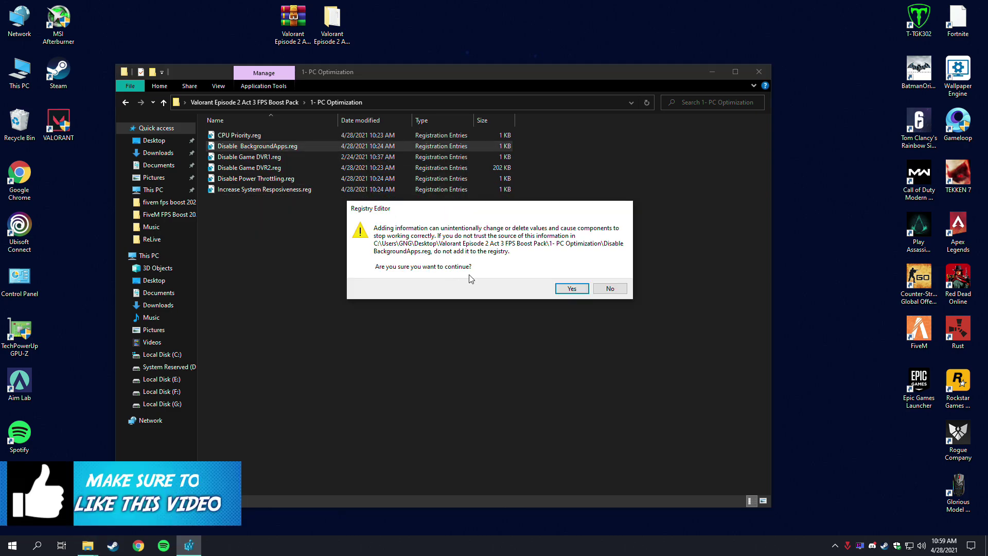
pyautogui.click(562, 286)
pyautogui.click(610, 277)
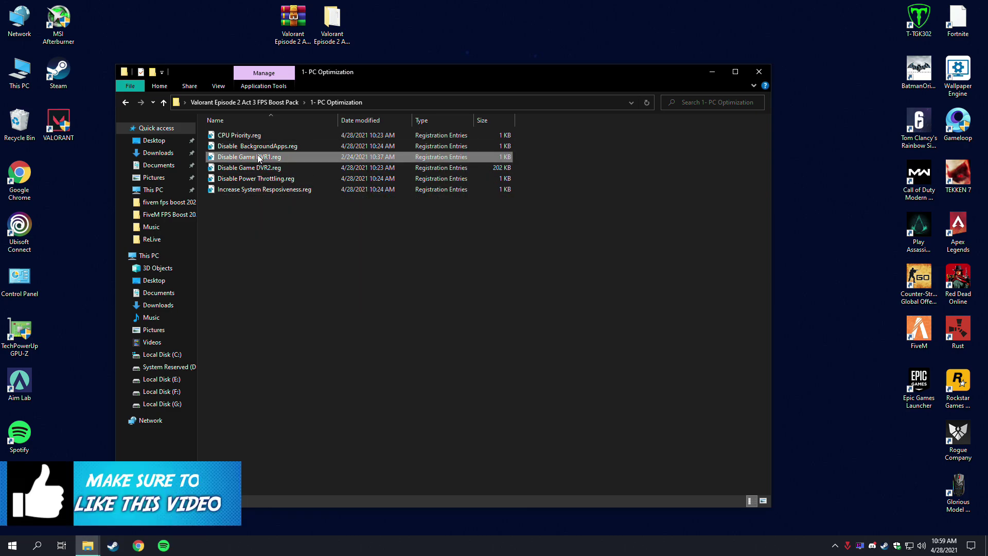
# Merge Disable Game DVR1.reg and Disable Game DVR2.reg into the registry, accepting each confirmation.
pyautogui.rightClick(258, 158)
pyautogui.click(303, 164)
pyautogui.click(572, 288)
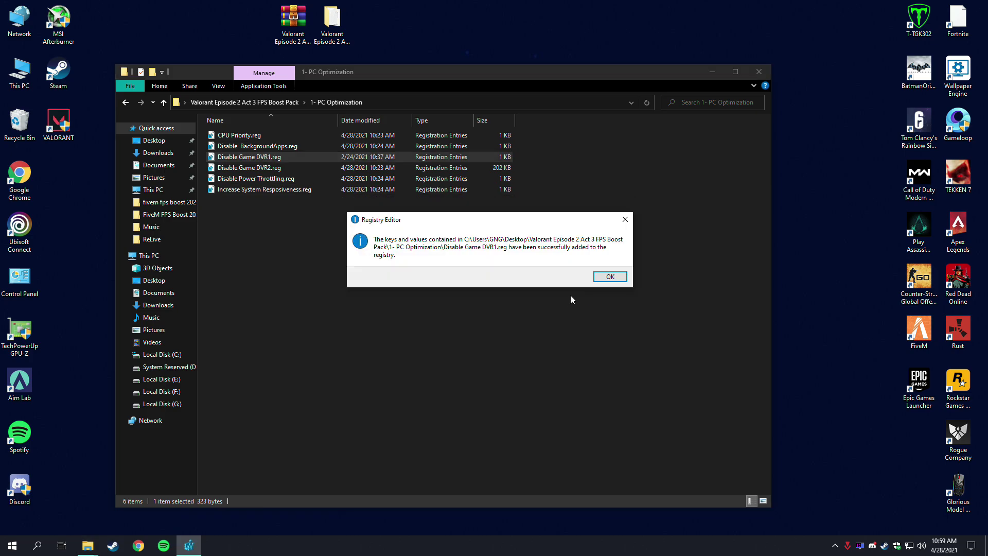
pyautogui.click(609, 277)
pyautogui.rightClick(263, 169)
pyautogui.click(309, 175)
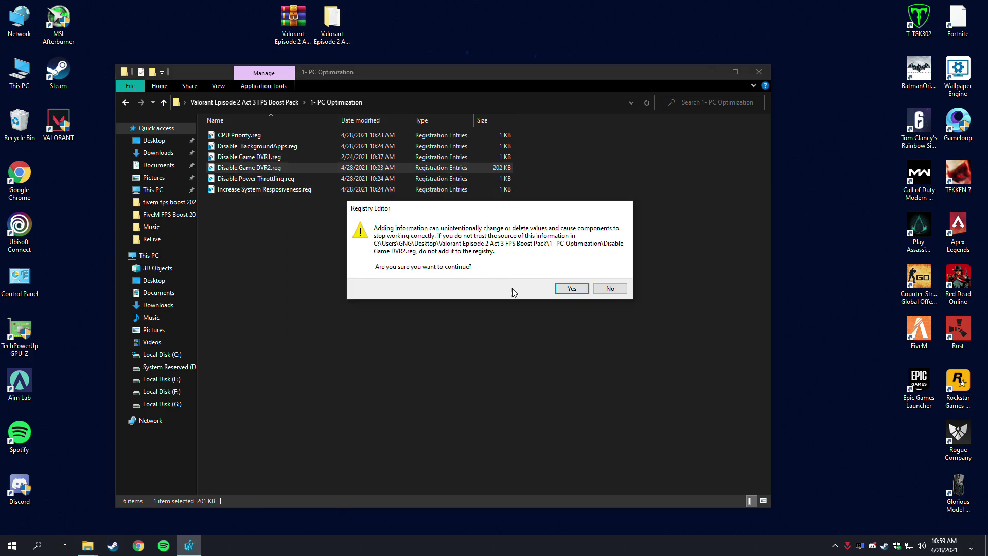
pyautogui.click(571, 287)
pyautogui.click(610, 277)
# Merge Disable Power Throttling.reg and Increase System Resposiveness.reg into the registry, accepting each confirmation.
pyautogui.rightClick(274, 179)
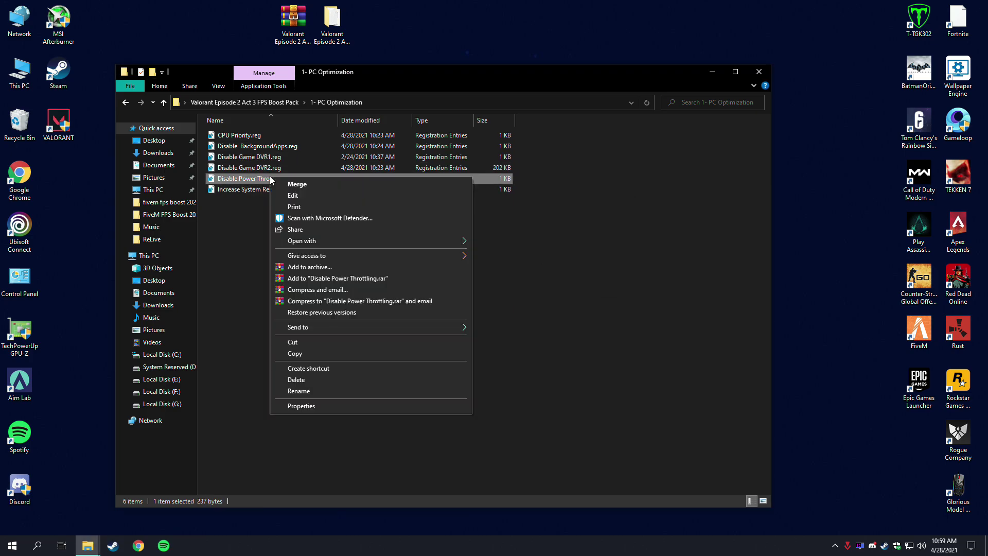
pyautogui.click(304, 185)
pyautogui.click(573, 288)
pyautogui.click(610, 277)
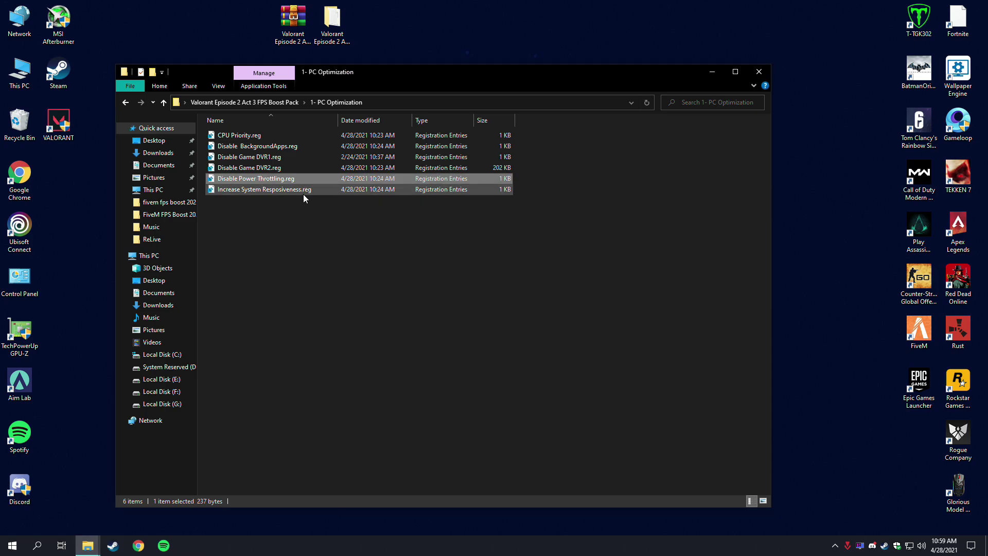
pyautogui.rightClick(303, 189)
pyautogui.click(309, 198)
pyautogui.click(570, 289)
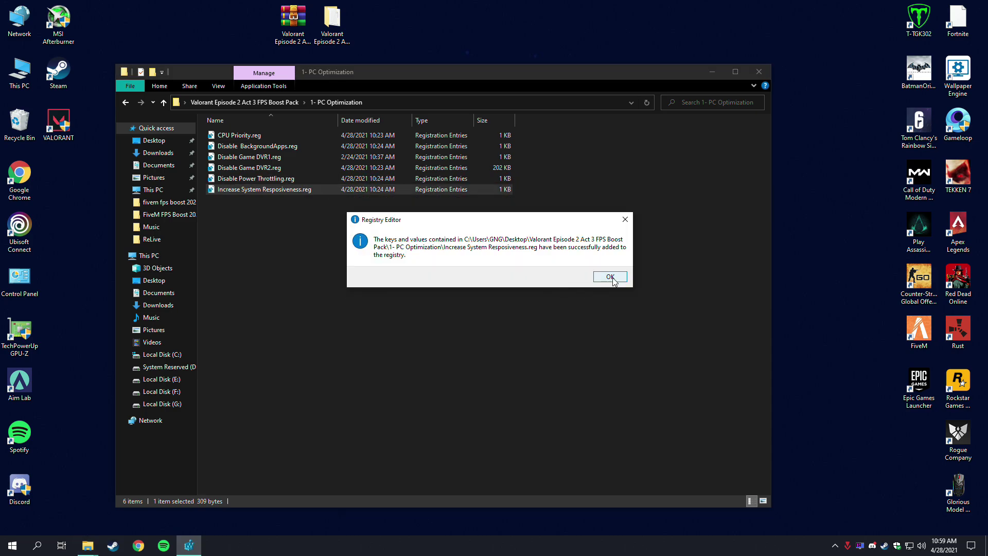
pyautogui.click(609, 278)
# Run Delete Temporary Files.bat from the boost pack's 2- CleanUp PC folder and dismiss its console window.
pyautogui.click(254, 101)
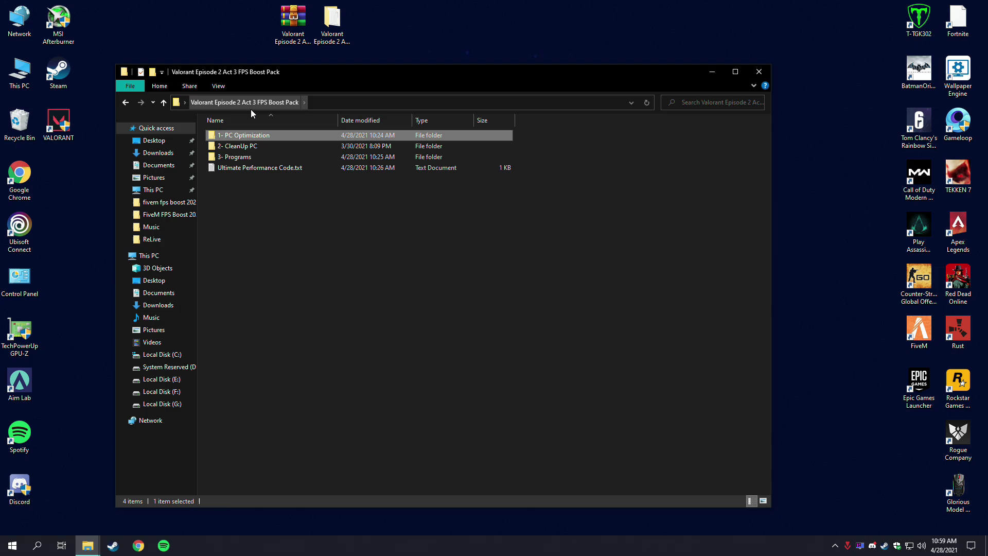
pyautogui.click(252, 146)
pyautogui.doubleClick(258, 147)
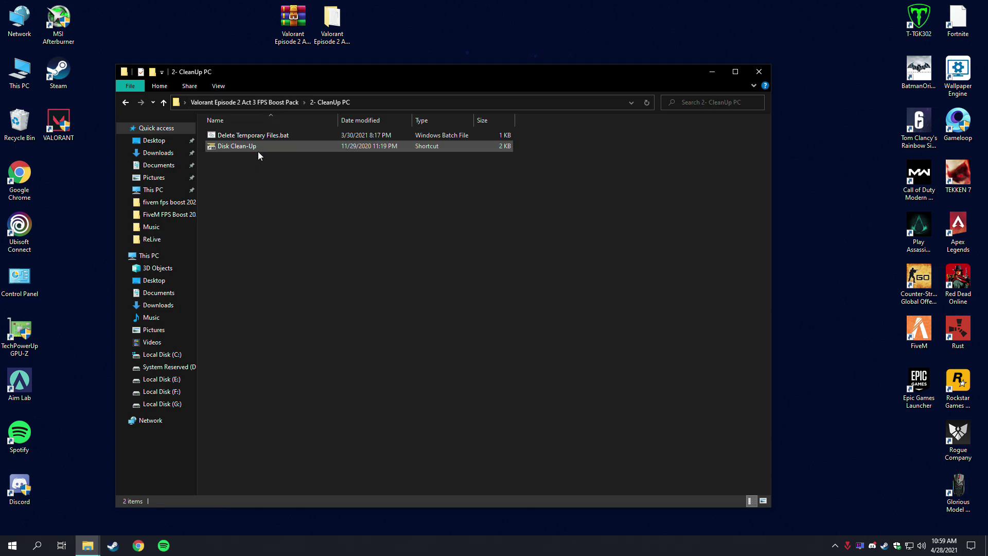
pyautogui.rightClick(281, 139)
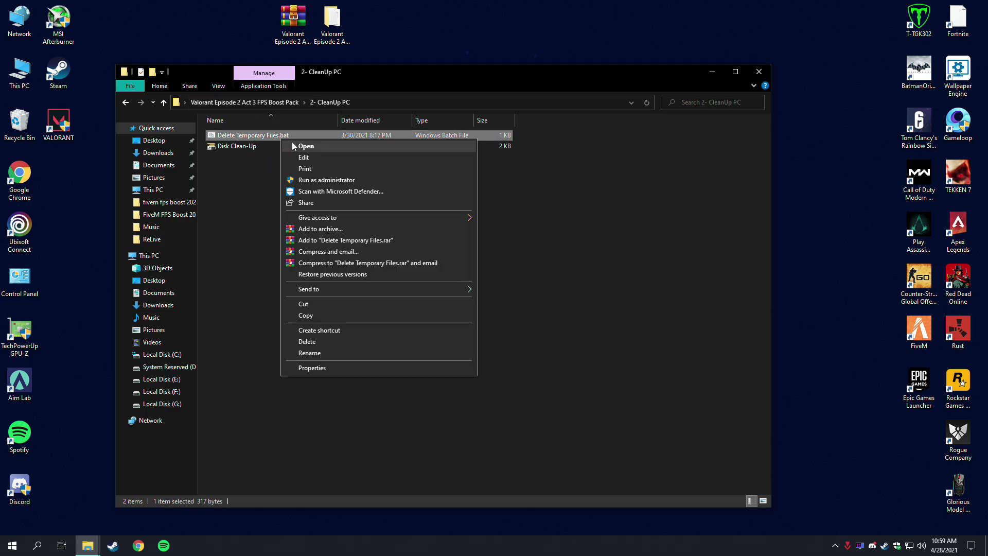
pyautogui.click(299, 145)
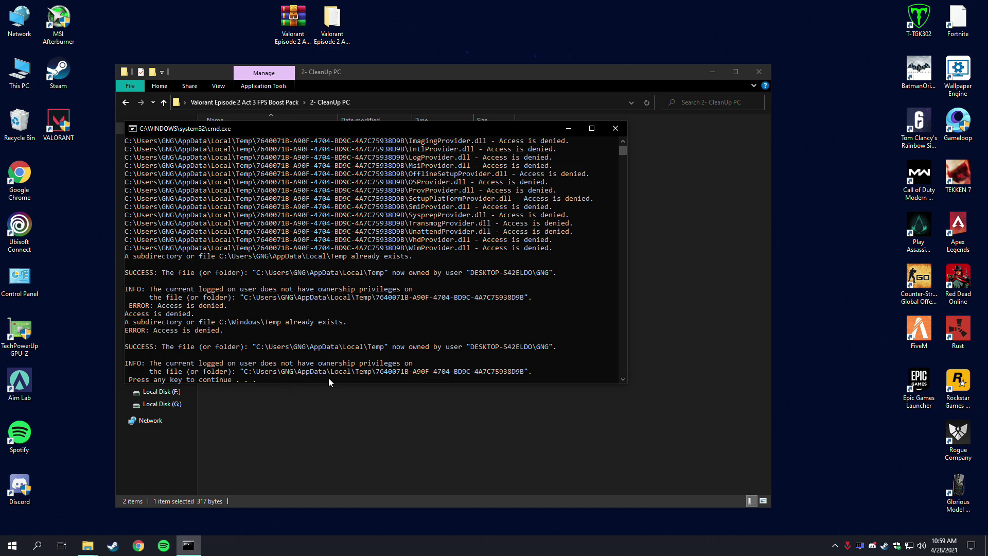
pyautogui.press('Return')
# Launch the Disk Clean-Up shortcut and start scanning the C: drive.
pyautogui.click(243, 148)
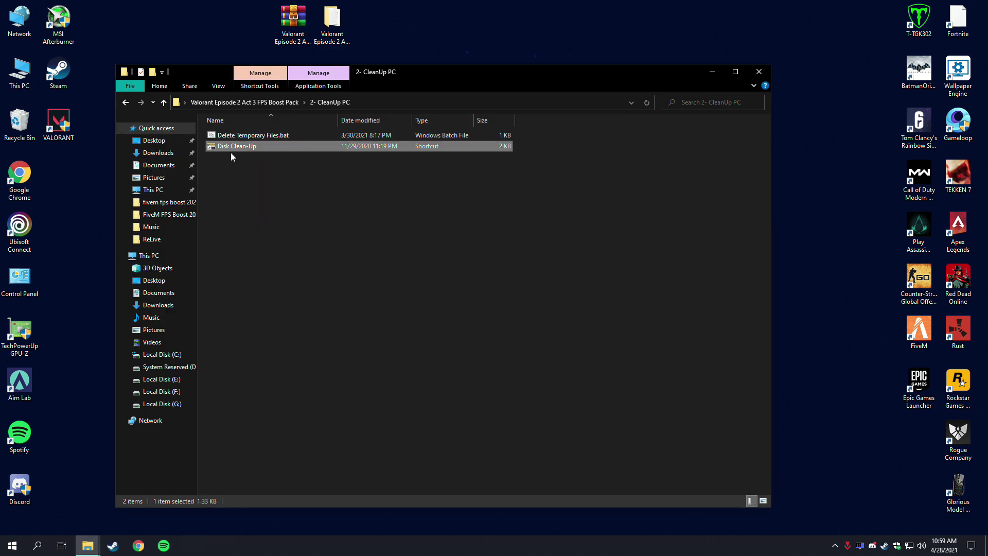
pyautogui.doubleClick(254, 147)
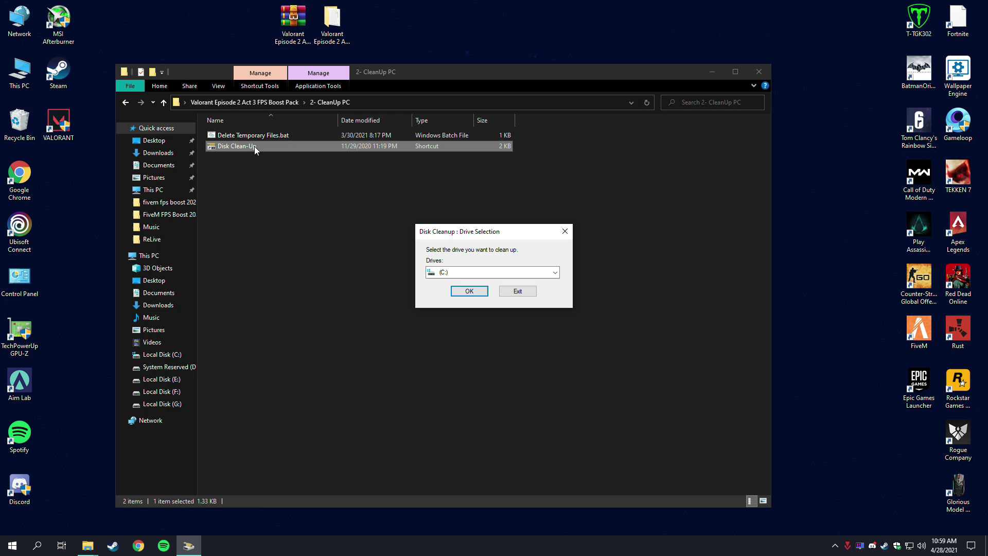
pyautogui.click(463, 272)
pyautogui.click(444, 283)
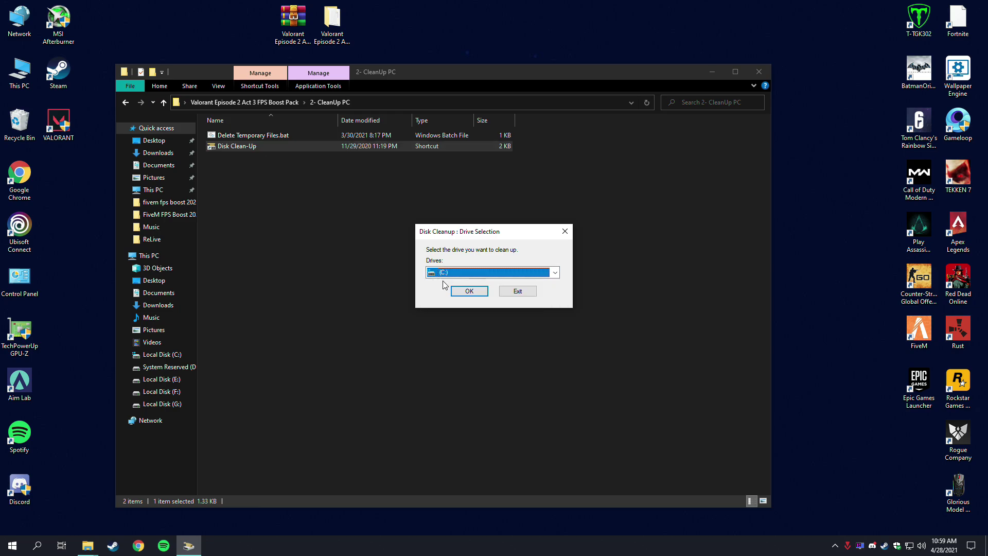
pyautogui.click(509, 293)
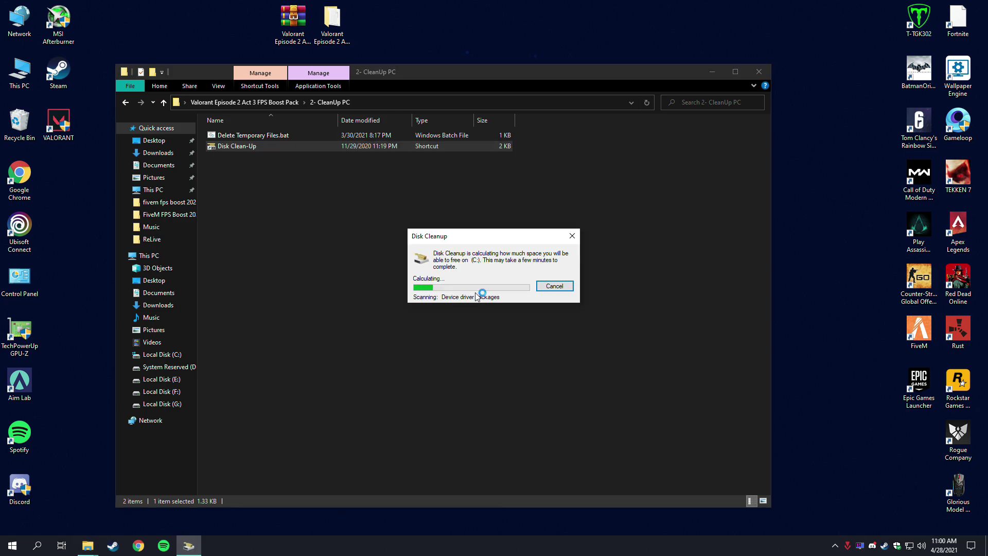
# Mark every file category in Disk Cleanup for C: and permanently delete the files.
pyautogui.moveTo(94, 22); pyautogui.dragTo(287, 173)
pyautogui.click(192, 226)
pyautogui.click(192, 236)
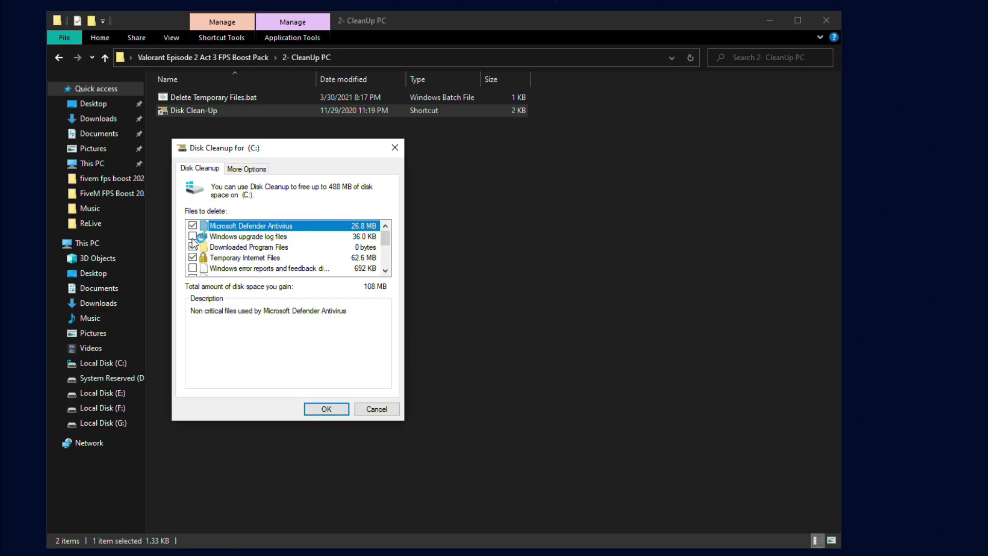
pyautogui.click(192, 268)
pyautogui.scroll(-2, 388, 259)
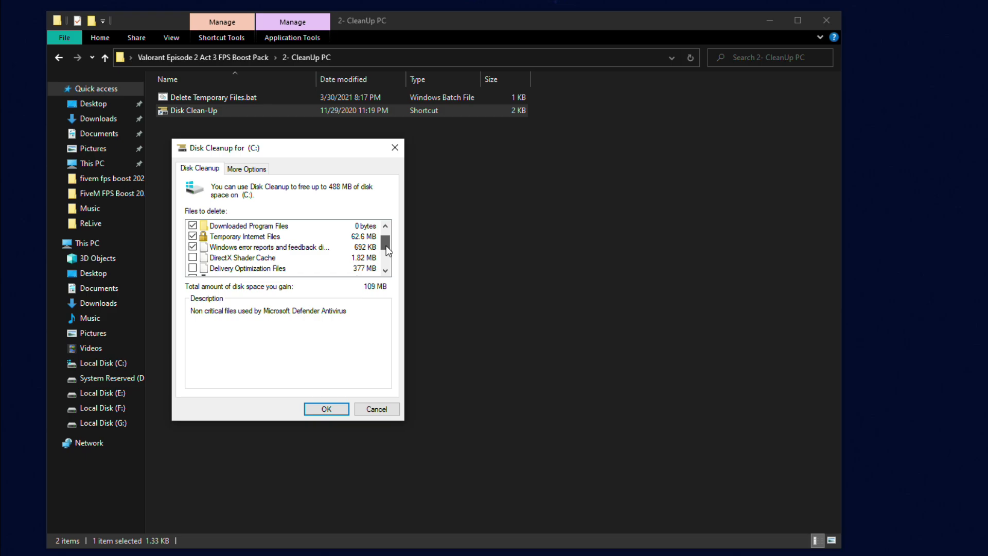
pyautogui.click(193, 257)
pyautogui.click(192, 268)
pyautogui.scroll(-2, 384, 252)
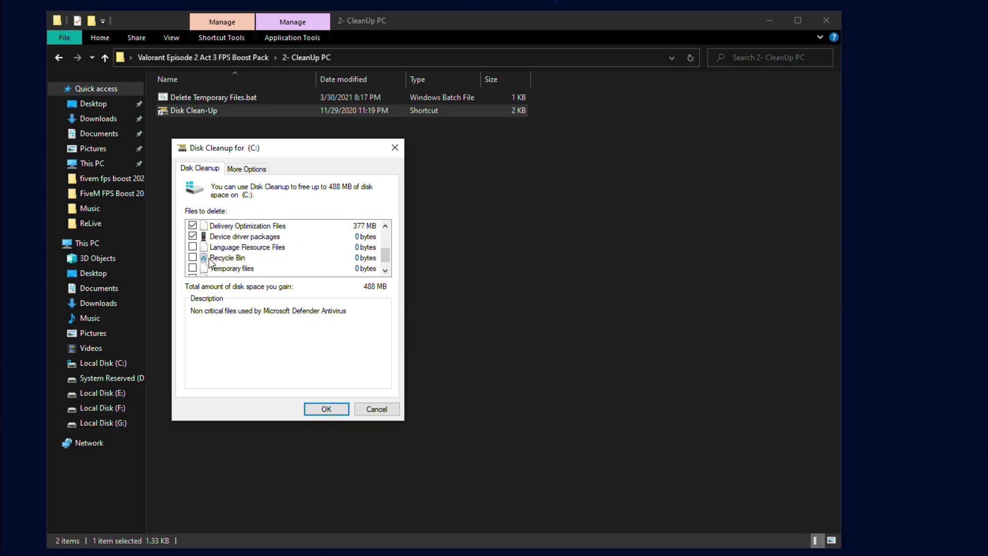
pyautogui.click(192, 248)
pyautogui.scroll(-1, 379, 271)
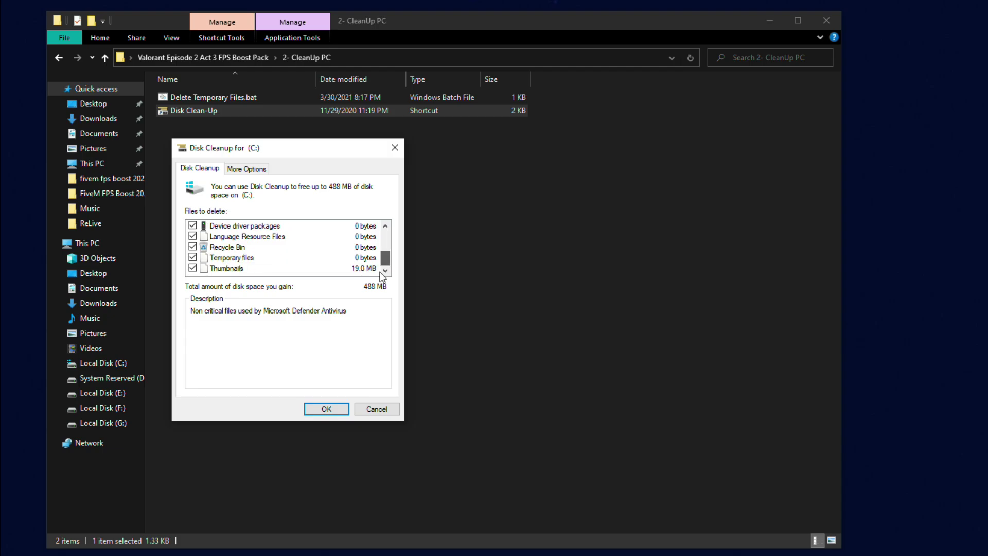
pyautogui.scroll(3, 298, 260)
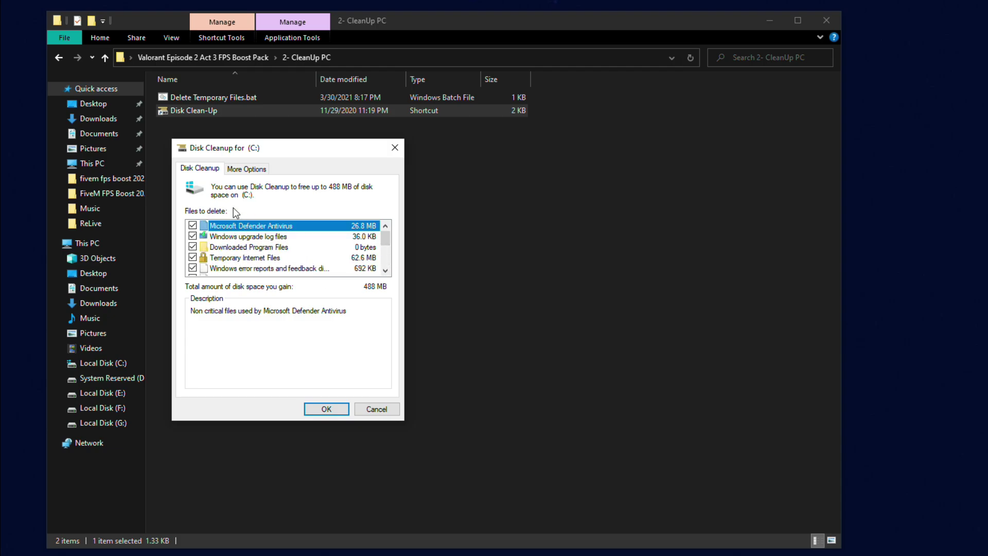
pyautogui.click(326, 408)
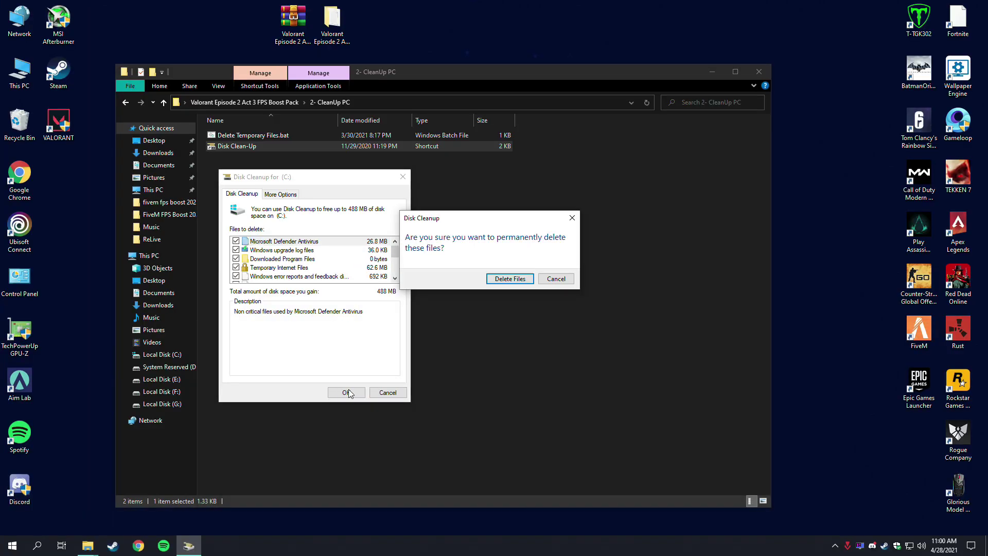
pyautogui.click(511, 280)
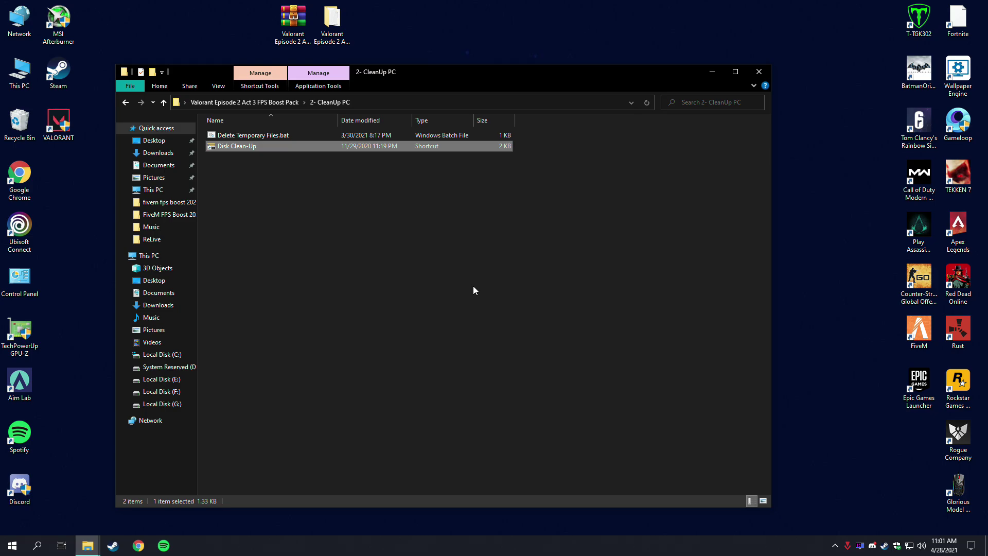
# Copy the powercfg command from Ultimate Performance Code.txt in the boost pack's main folder and close the file.
pyautogui.click(125, 103)
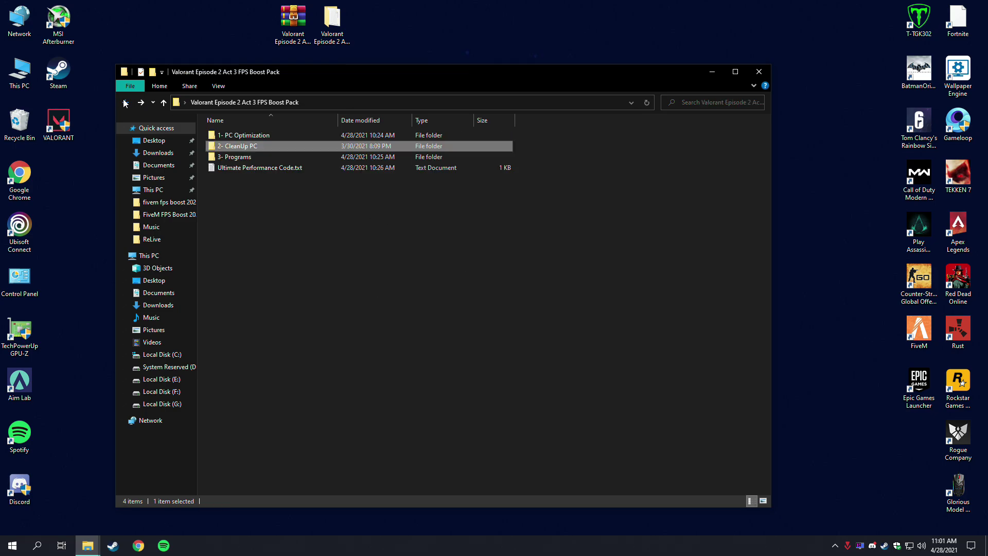
pyautogui.click(273, 168)
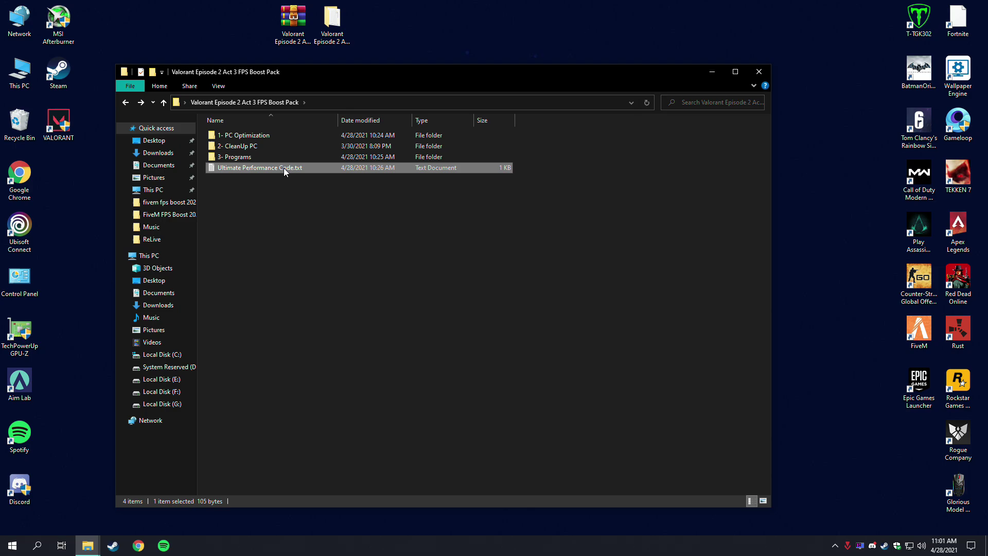
pyautogui.rightClick(295, 168)
pyautogui.click(332, 174)
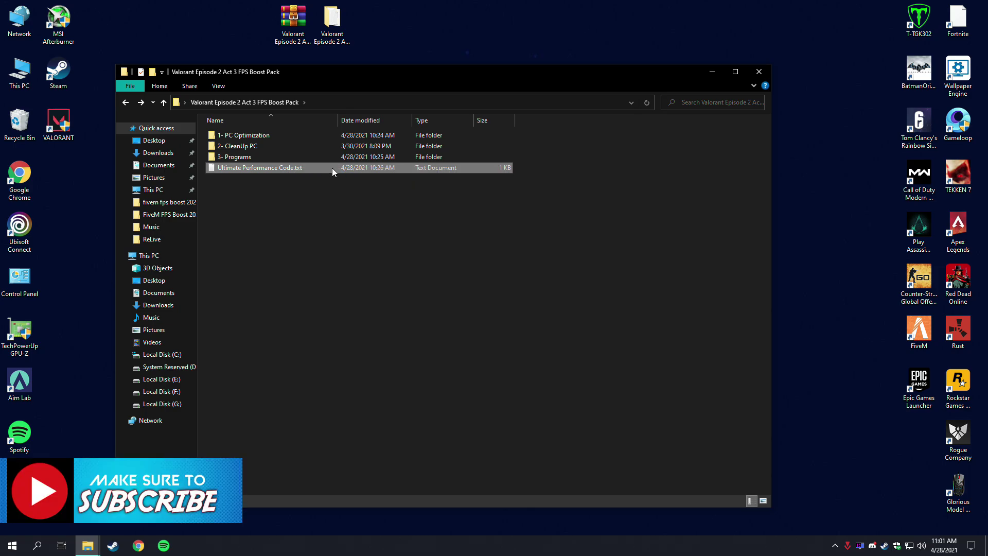
pyautogui.moveTo(484, 148); pyautogui.dragTo(133, 140)
pyautogui.rightClick(422, 144)
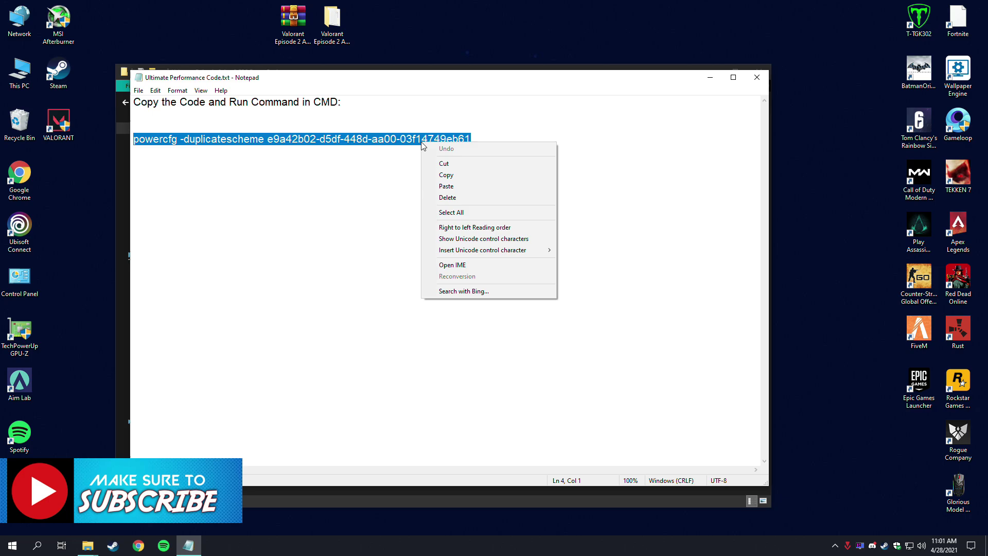
pyautogui.click(446, 175)
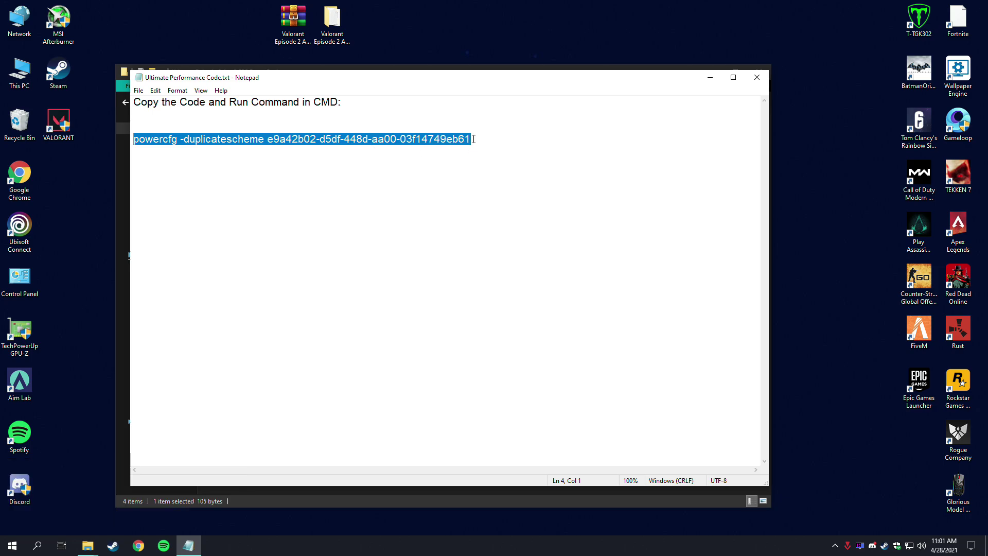
pyautogui.click(757, 78)
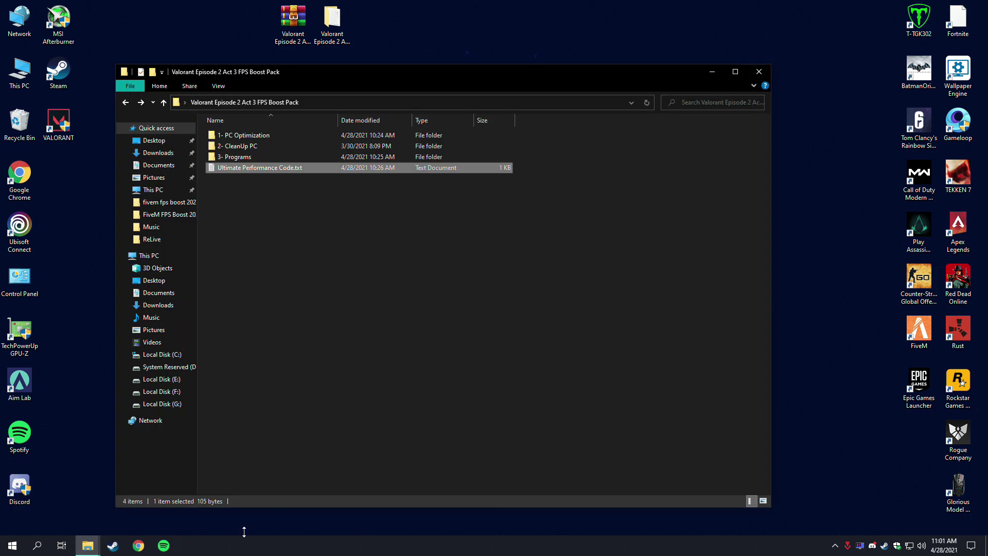
# Search Windows for CMD and open Command Prompt as administrator.
pyautogui.click(37, 545)
pyautogui.write('CMD')
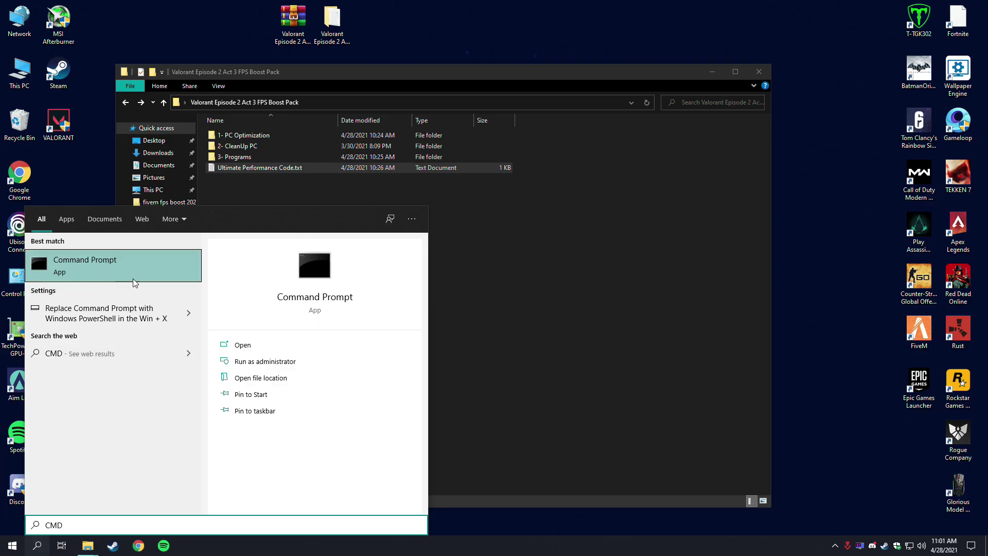
pyautogui.click(260, 361)
pyautogui.moveTo(142, 39); pyautogui.dragTo(166, 80)
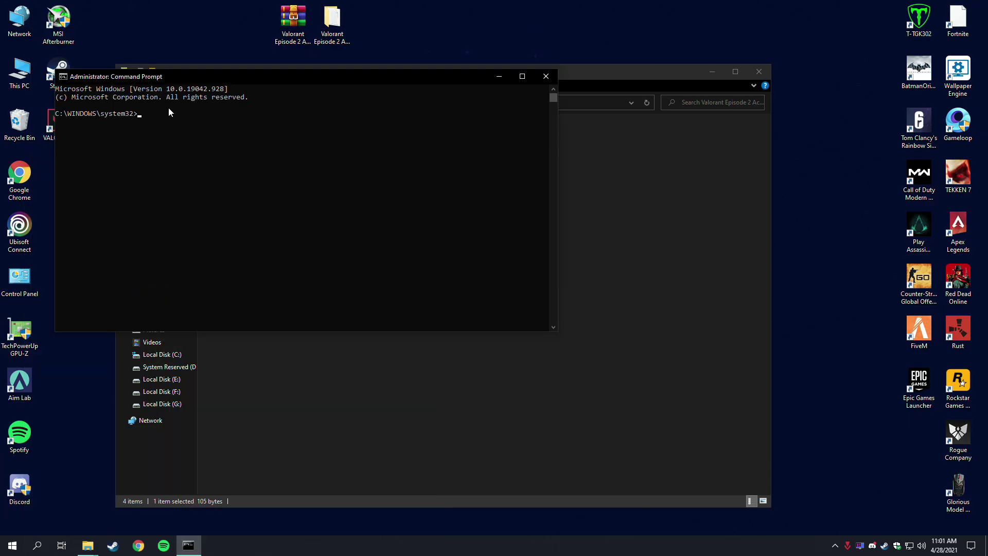
# Run the copied command powercfg -duplicatescheme e9a42b02-d5df-448d-aa00-03f14749eb61 and close Command Prompt.
pyautogui.rightClick(153, 114)
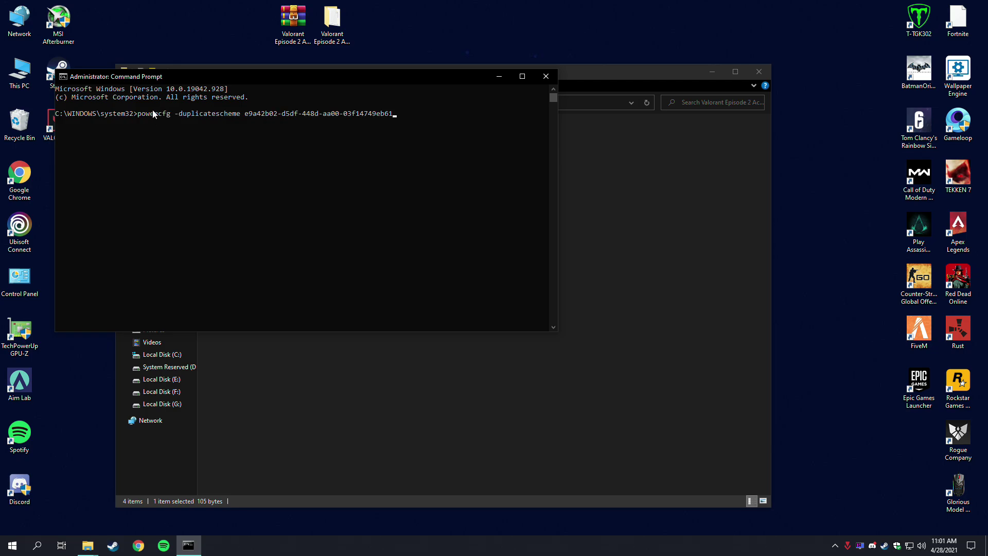
pyautogui.moveTo(152, 114); pyautogui.dragTo(373, 130)
pyautogui.click(385, 113)
pyautogui.press('Return')
pyautogui.press('Return')
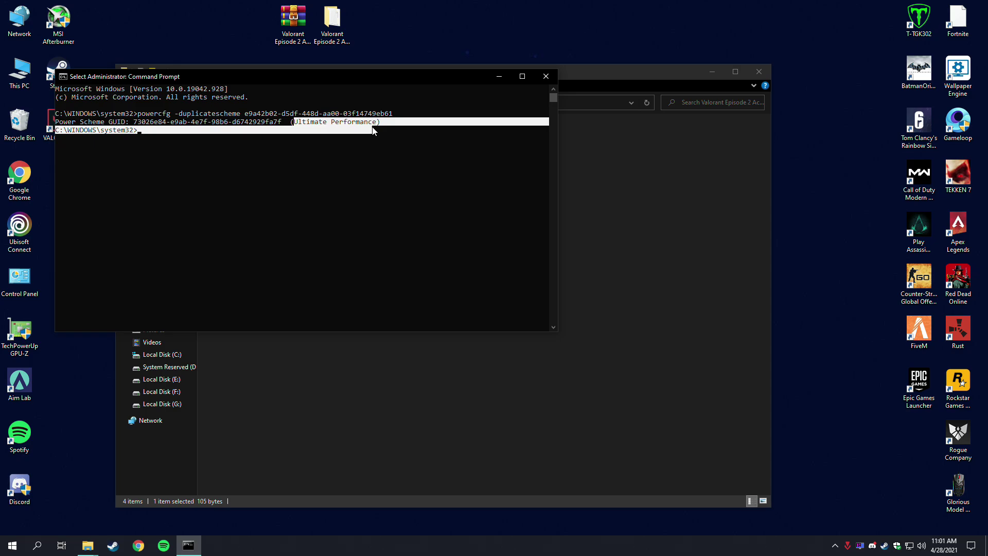
pyautogui.click(375, 130)
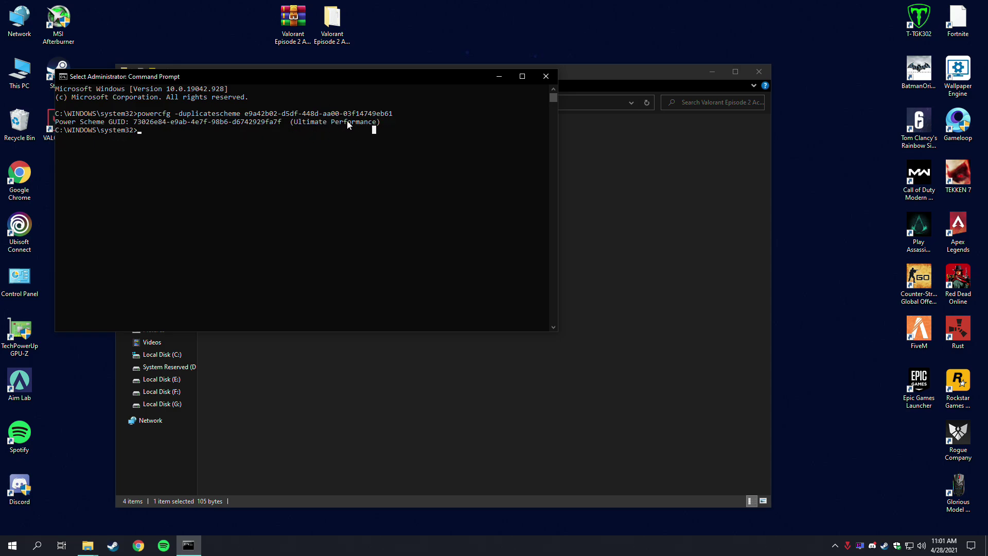
pyautogui.click(546, 77)
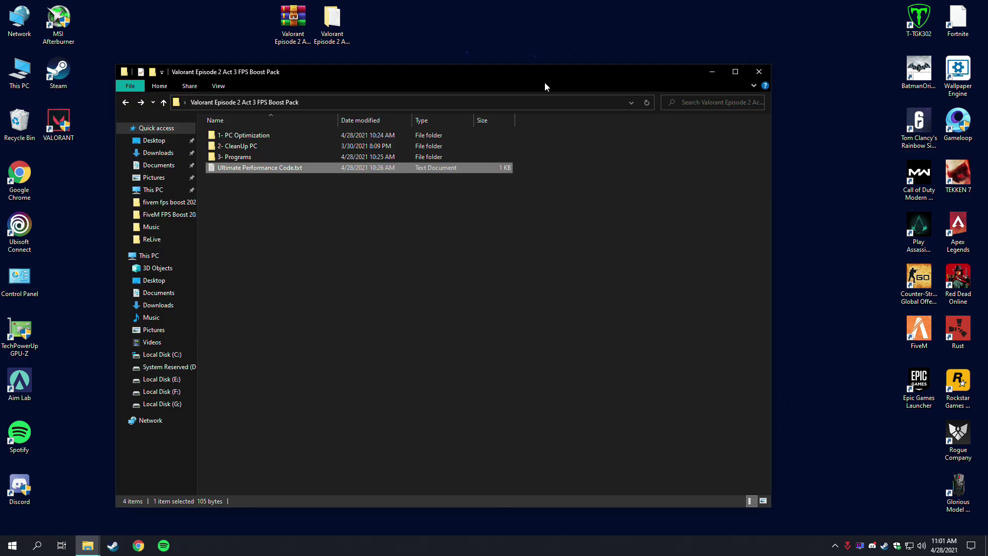
# Open the boost pack's 3- Programs folder and run Unpark CPU.exe as administrator.
pyautogui.click(353, 160)
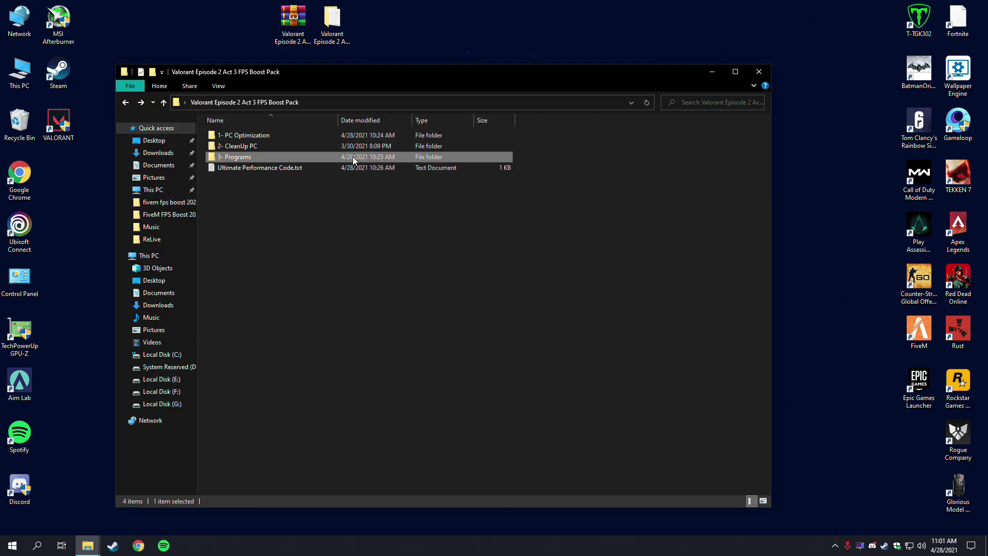
pyautogui.doubleClick(319, 156)
pyautogui.rightClick(244, 137)
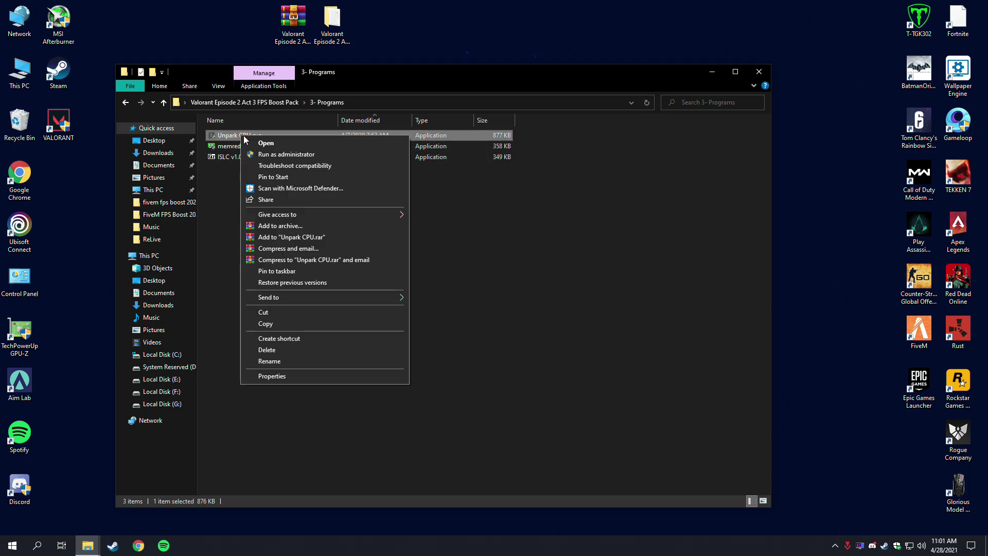
pyautogui.click(270, 155)
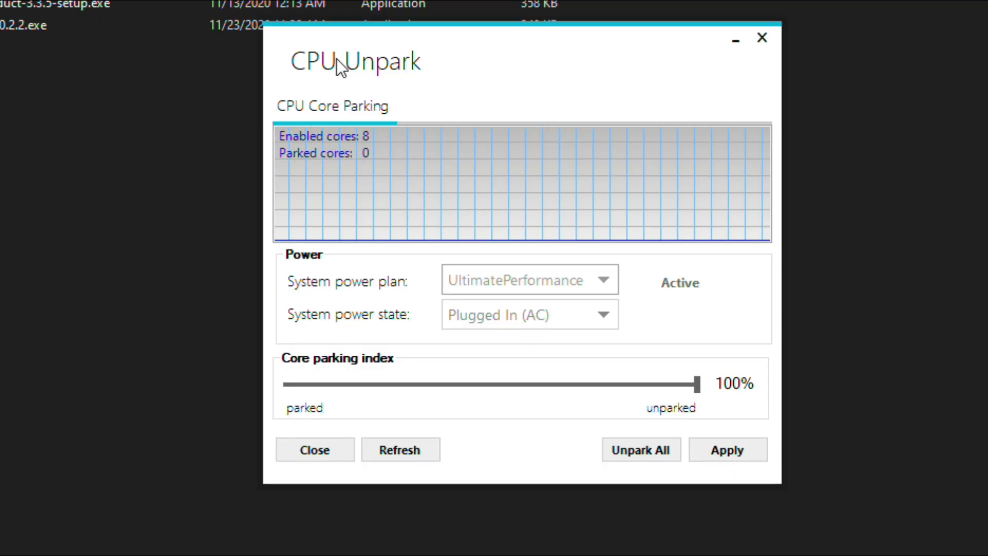
# Select the UltimatePerformance power plan in CPU Unpark, apply it with the core parking index at 100%, and close the program.
pyautogui.click(509, 279)
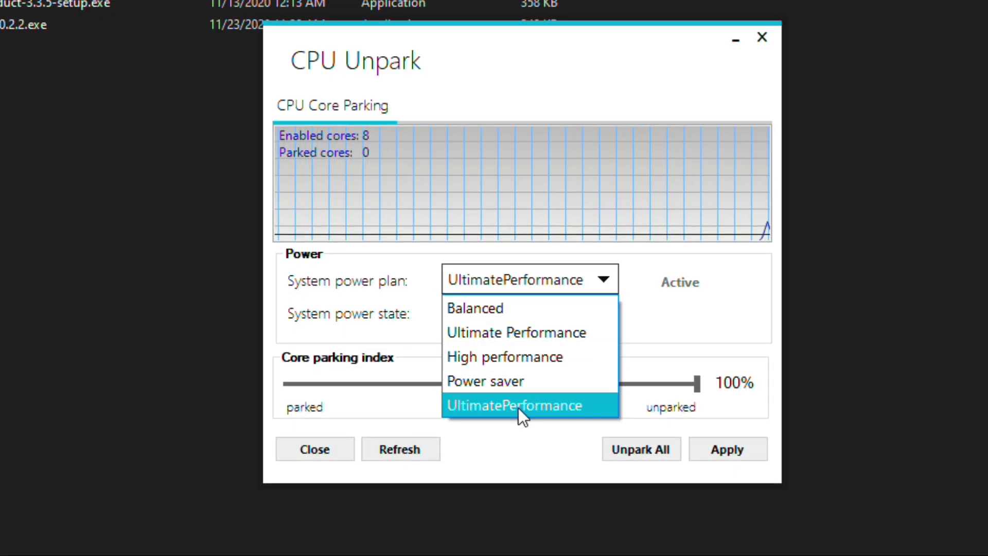
pyautogui.click(518, 408)
pyautogui.click(535, 268)
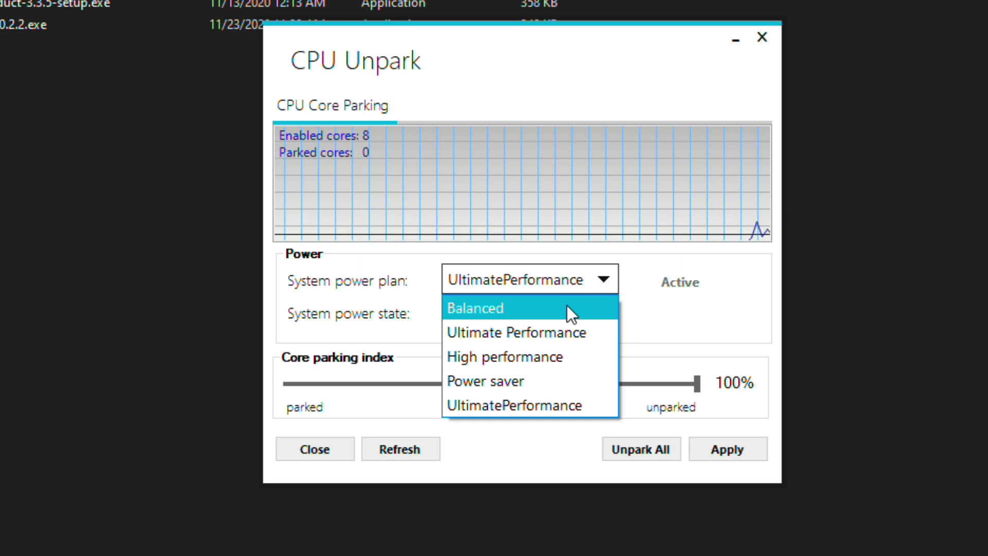
pyautogui.click(541, 402)
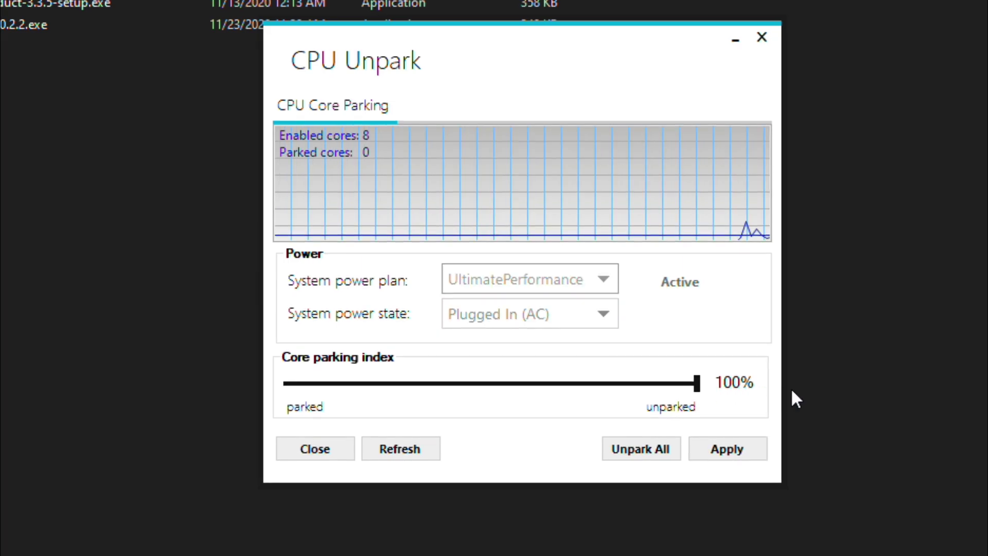
pyautogui.click(726, 457)
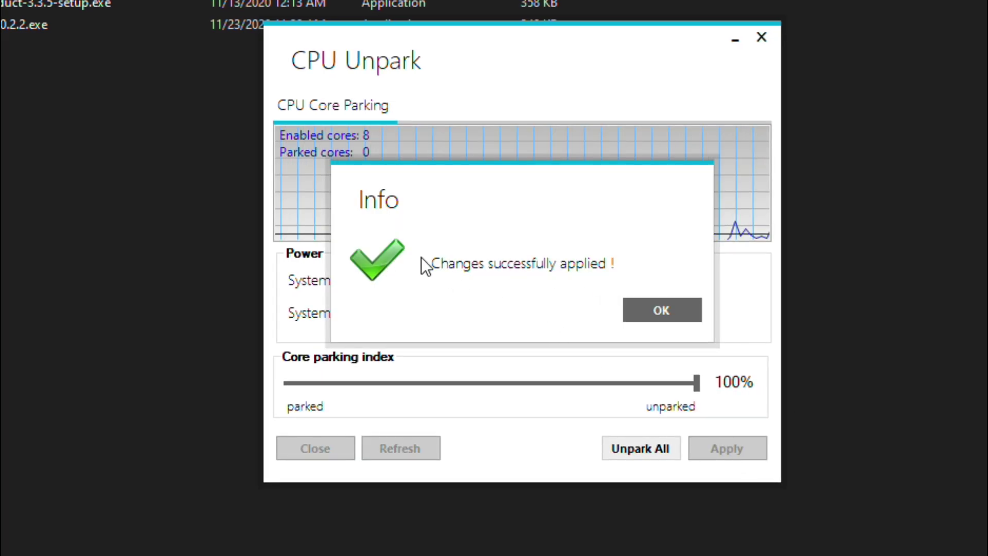
pyautogui.click(638, 308)
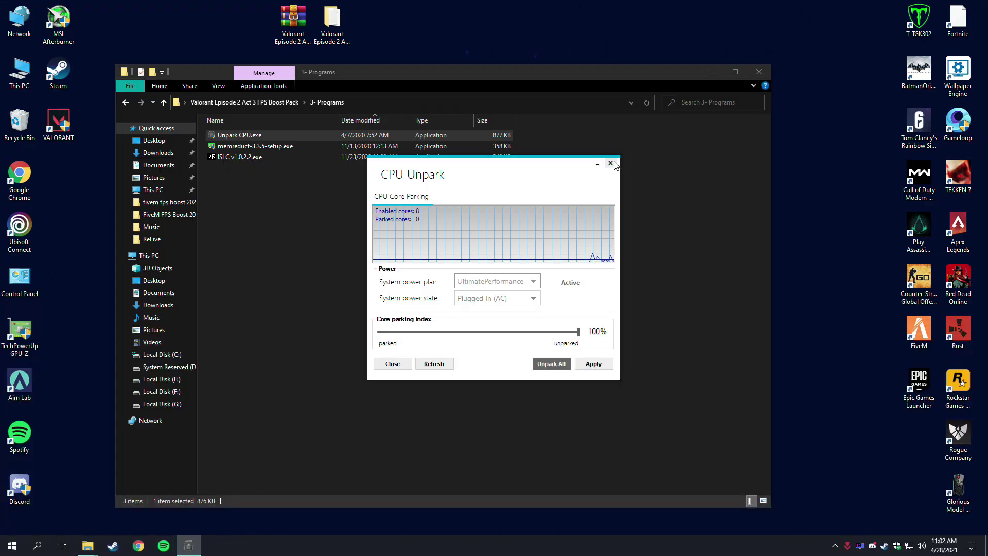
pyautogui.click(611, 164)
# Install Mem Reduct from memreduct-3.3.5-setup.exe with the default components and finish the setup without running it.
pyautogui.click(260, 147)
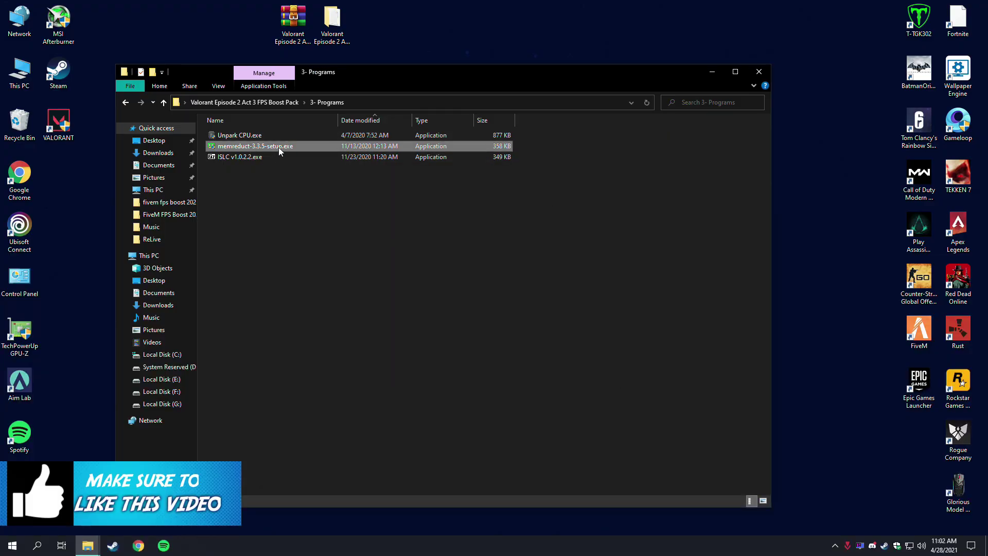
pyautogui.doubleClick(279, 147)
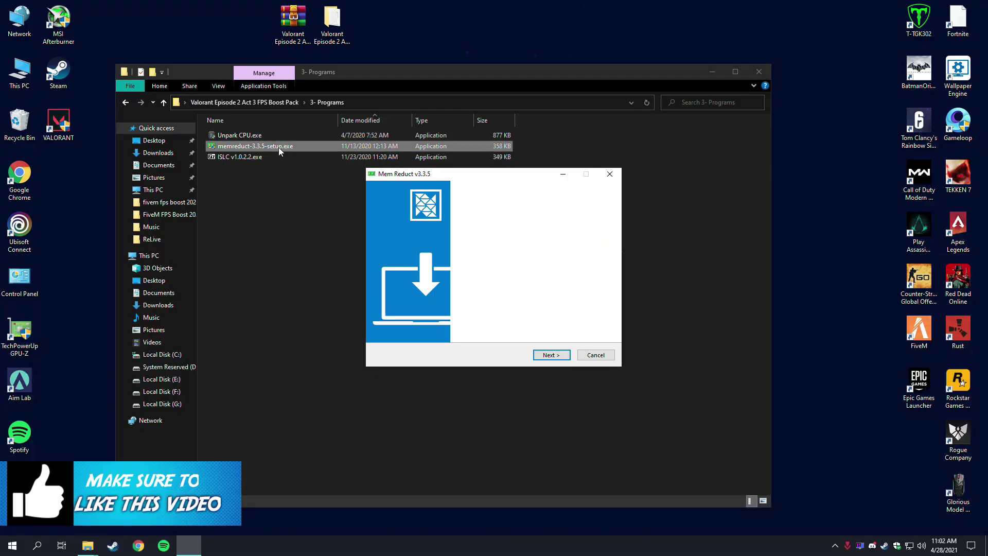
pyautogui.click(551, 356)
pyautogui.click(550, 355)
pyautogui.click(551, 356)
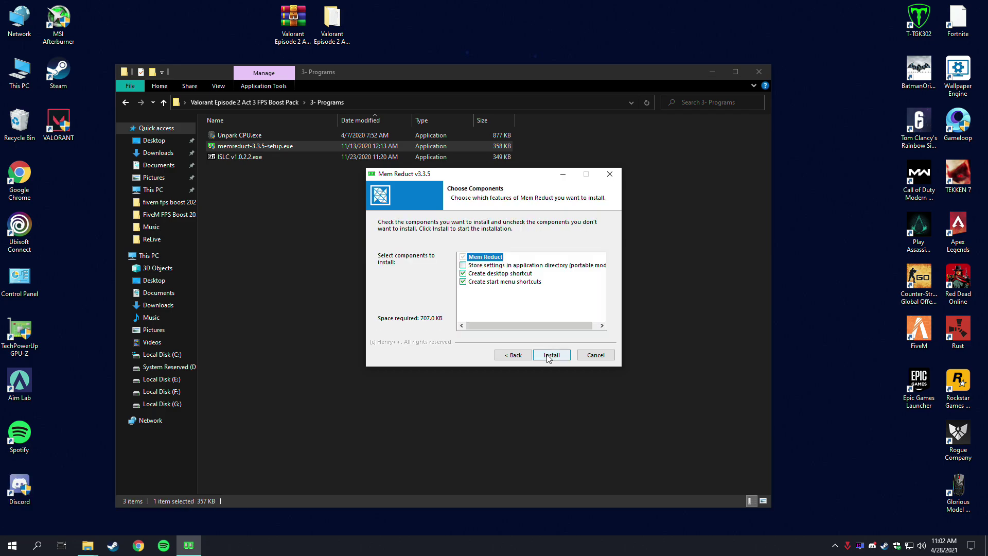
pyautogui.click(549, 357)
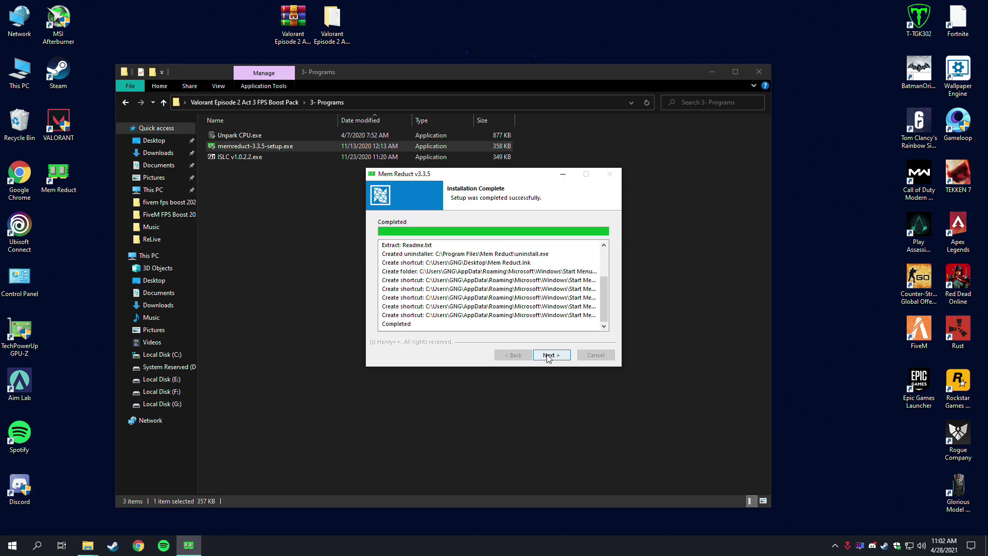
pyautogui.click(549, 356)
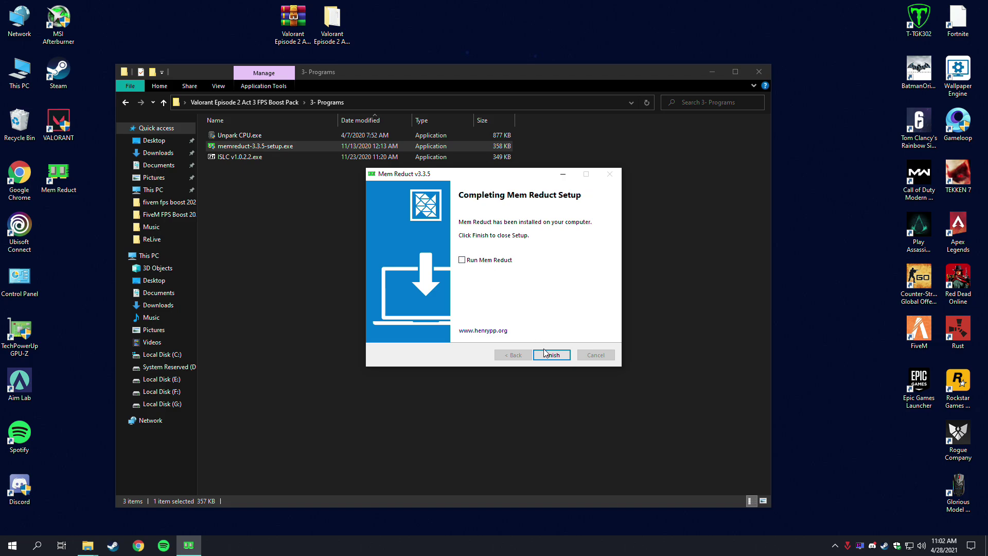
pyautogui.click(547, 355)
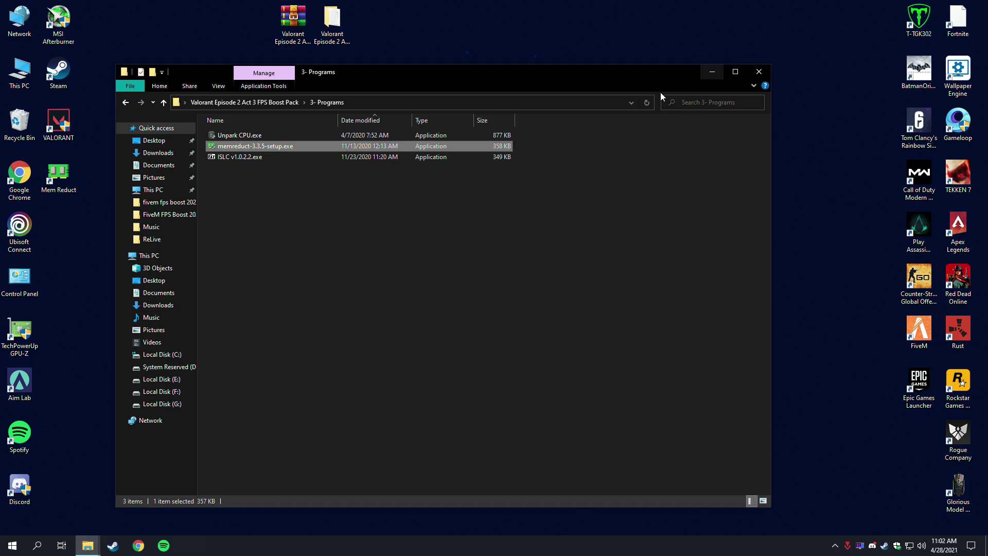
# Launch Mem Reduct from the desktop with administrator rights, clean the memory, and close it.
pyautogui.click(64, 181)
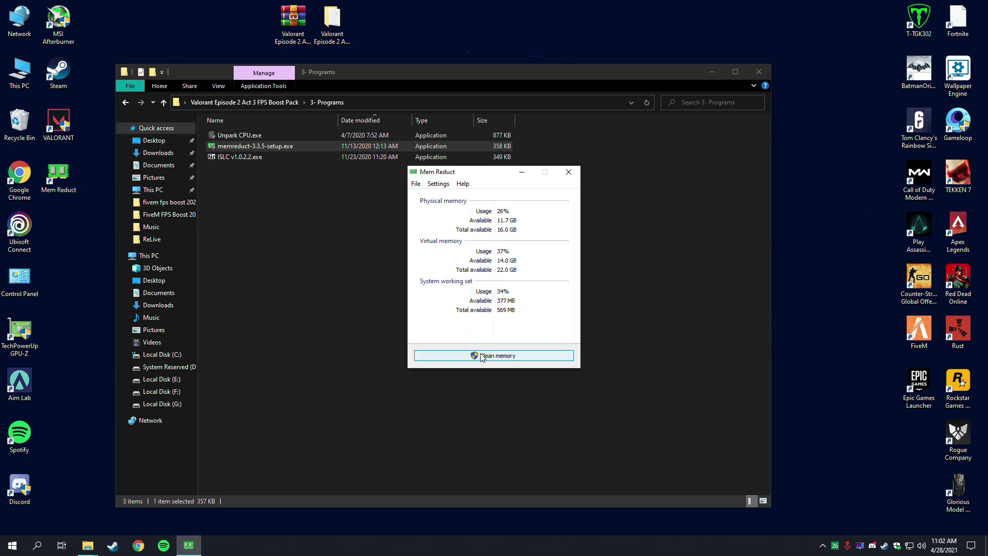
pyautogui.click(562, 299)
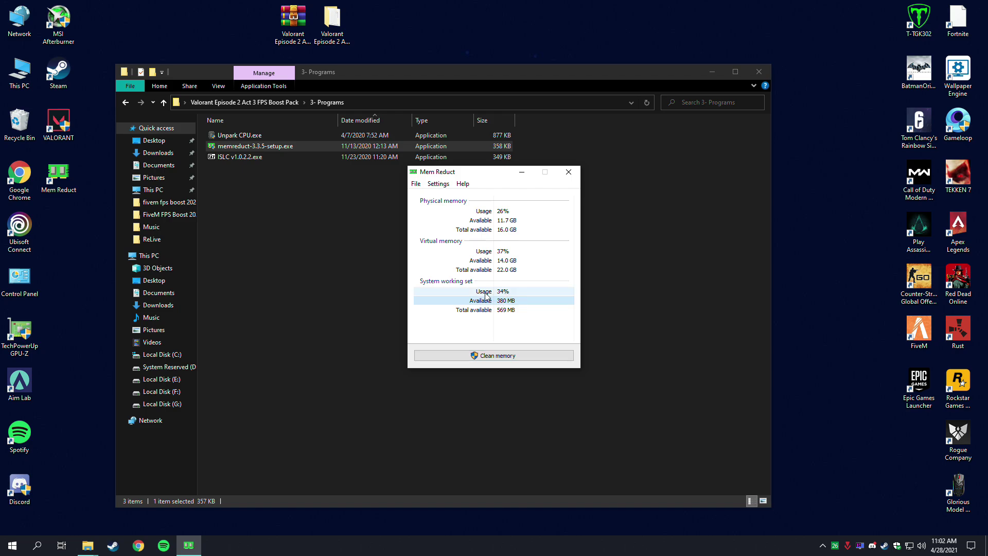
pyautogui.click(507, 359)
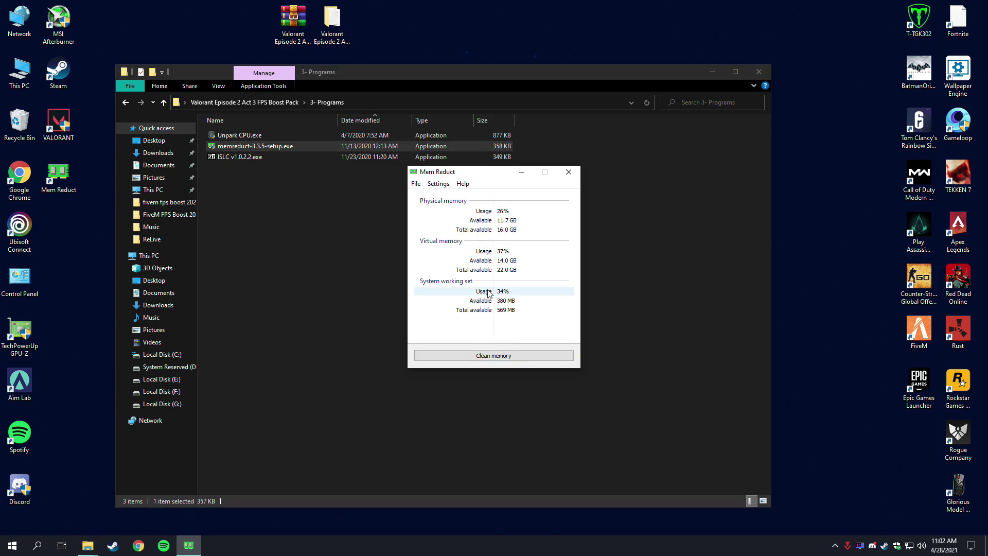
pyautogui.click(508, 357)
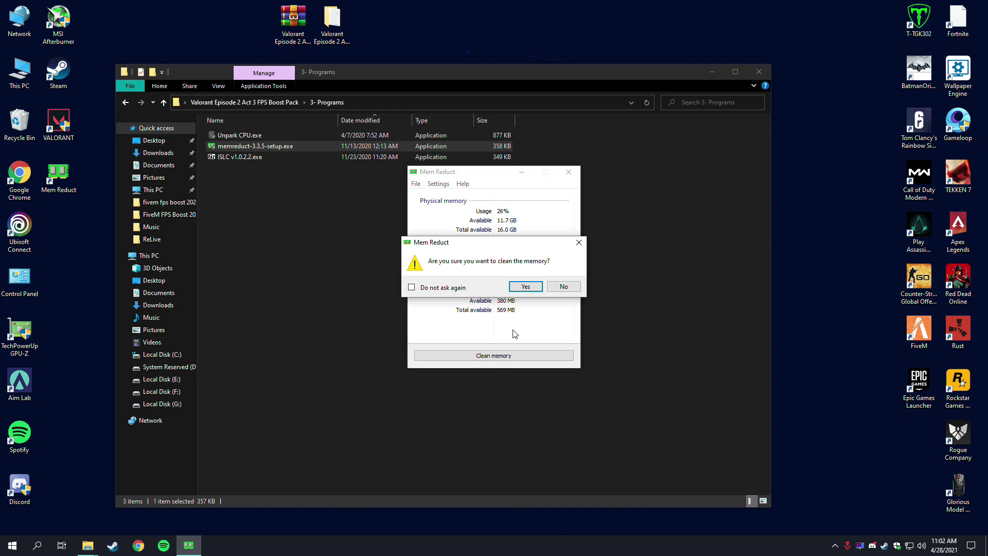
pyautogui.click(524, 286)
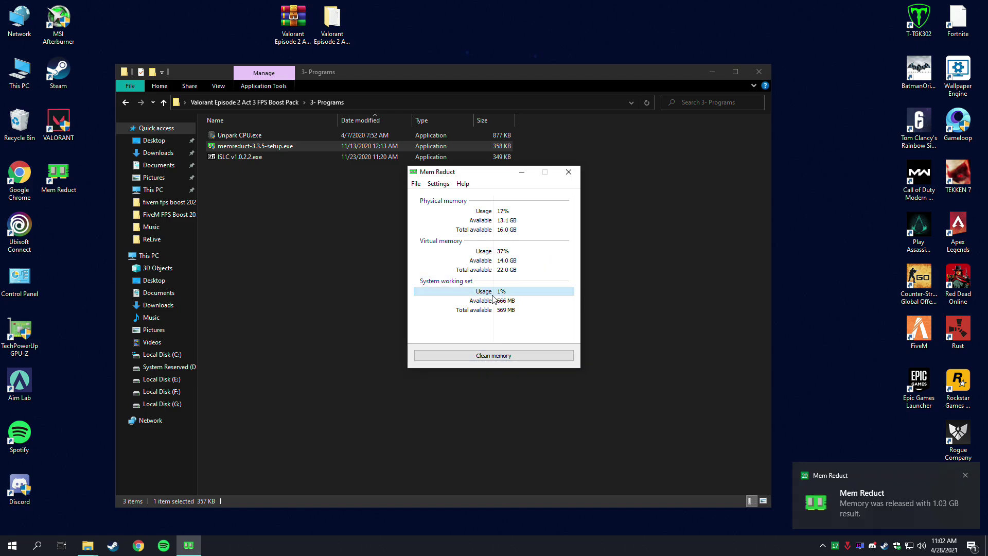
pyautogui.click(569, 172)
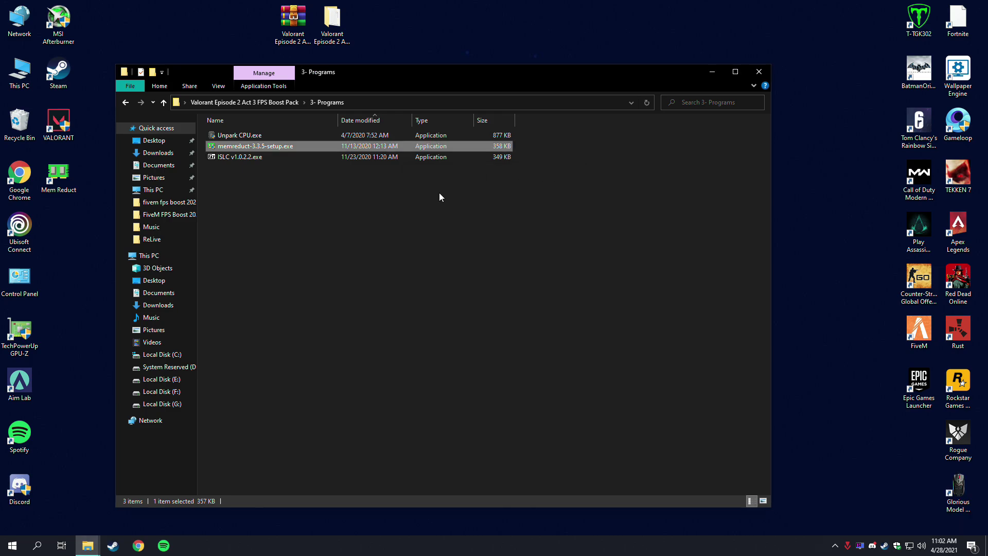
# Extract the self-extracting archive ISLC v1.0.2.2.exe to the Desktop.
pyautogui.click(265, 158)
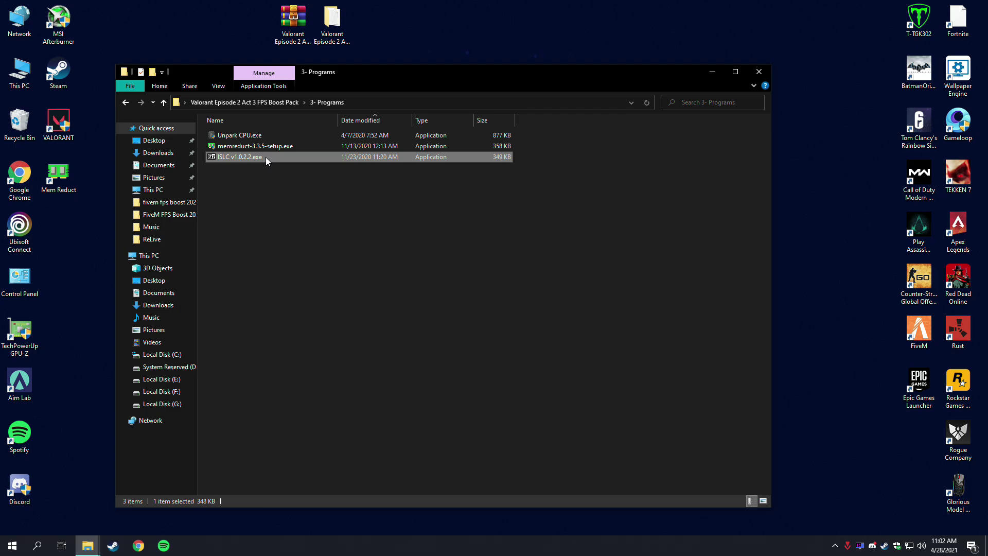
pyautogui.doubleClick(265, 156)
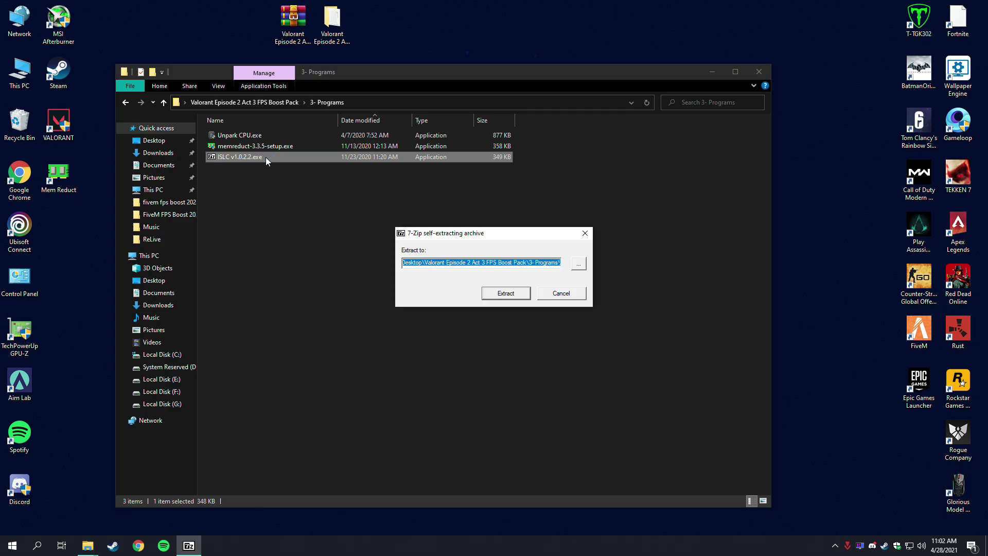
pyautogui.click(572, 263)
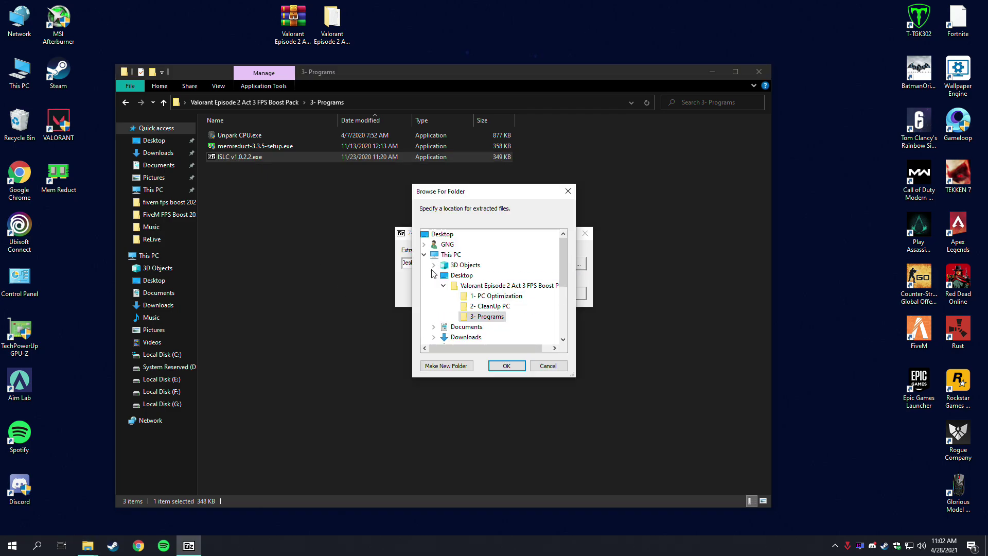
pyautogui.click(506, 366)
pyautogui.click(517, 291)
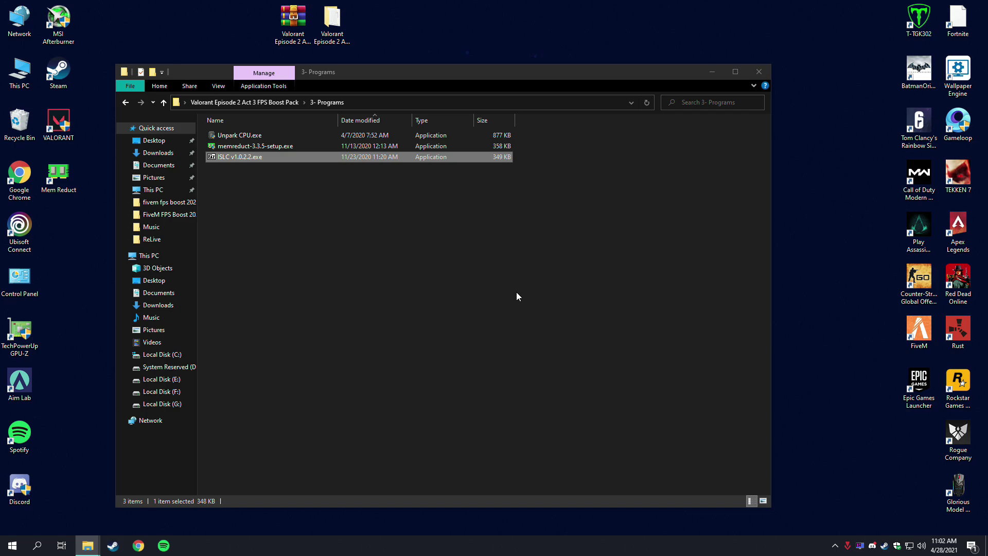
# Show the desktop and move the ISLC v1.0.2.2 folder beside the Valorant boost pack folder.
pyautogui.press('super+d')
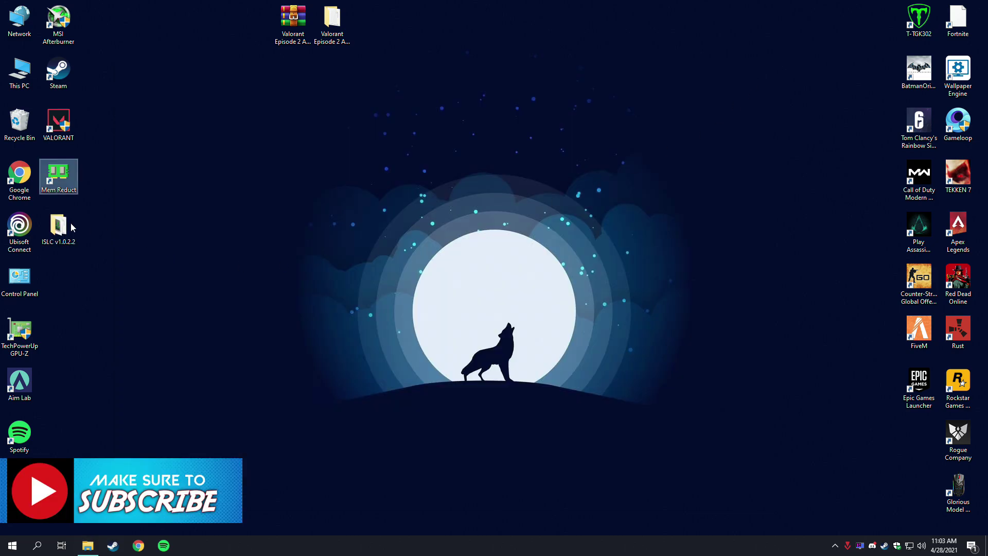
pyautogui.moveTo(71, 227); pyautogui.dragTo(189, 225)
pyautogui.moveTo(385, 22); pyautogui.dragTo(383, 23)
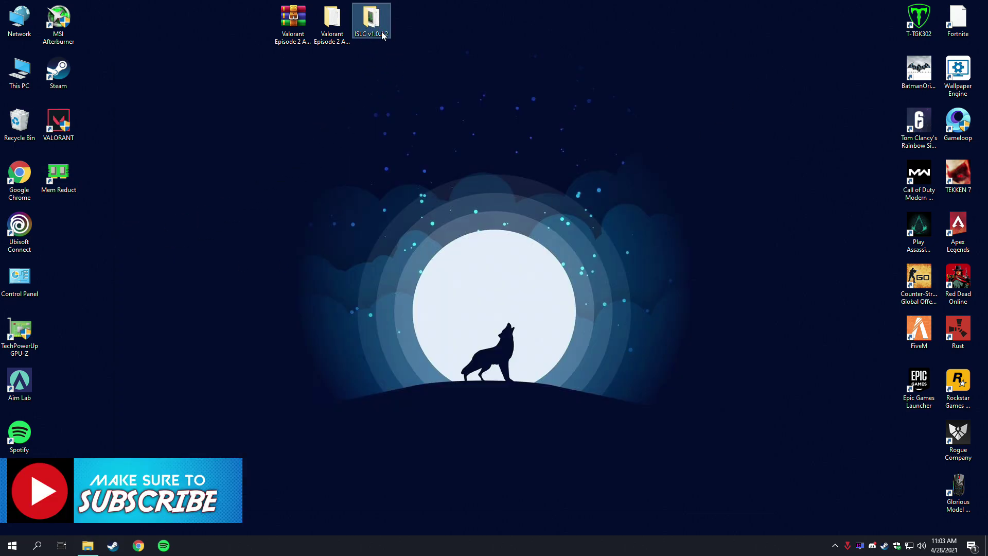
# Launch Intelligent standby list cleaner ISLC.exe from the ISLC v1.0.2.2 folder and close the folder window.
pyautogui.doubleClick(381, 26)
pyautogui.click(278, 136)
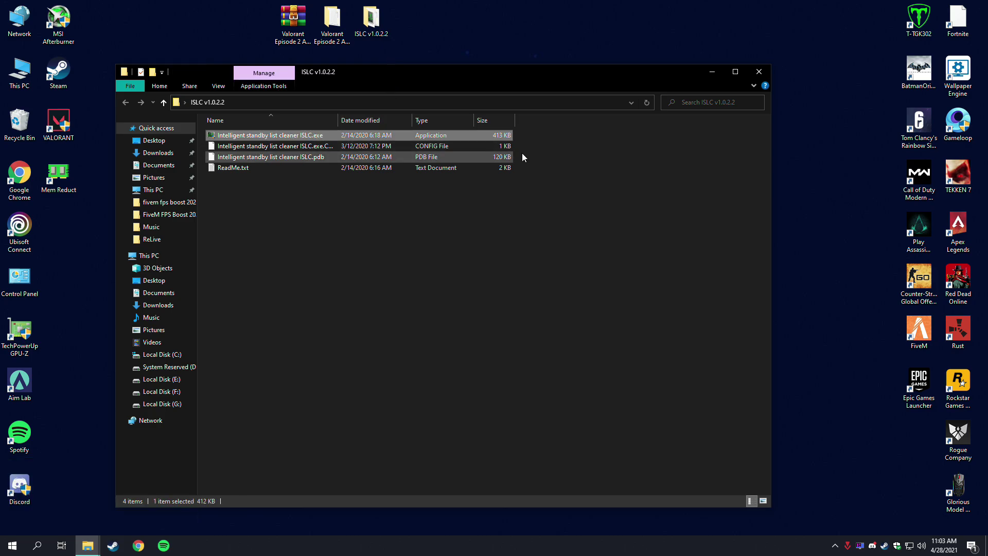
pyautogui.click(761, 73)
pyautogui.moveTo(233, 91); pyautogui.dragTo(408, 133)
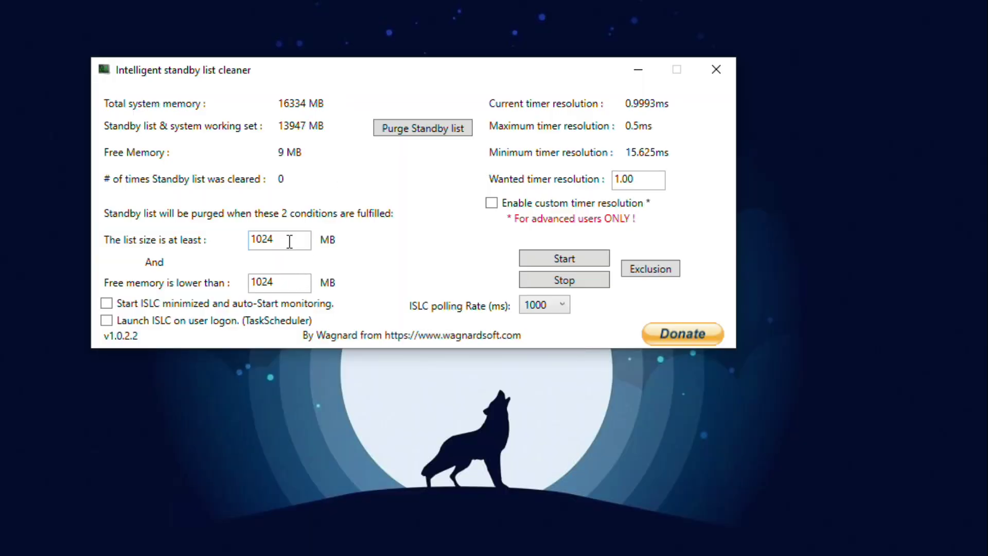
# Set the standby list purge conditions to a list size of at least 1024 MB and free memory lower than 8000 MB.
pyautogui.moveTo(290, 241); pyautogui.dragTo(203, 237)
pyautogui.write('1024')
pyautogui.moveTo(291, 280); pyautogui.dragTo(217, 281)
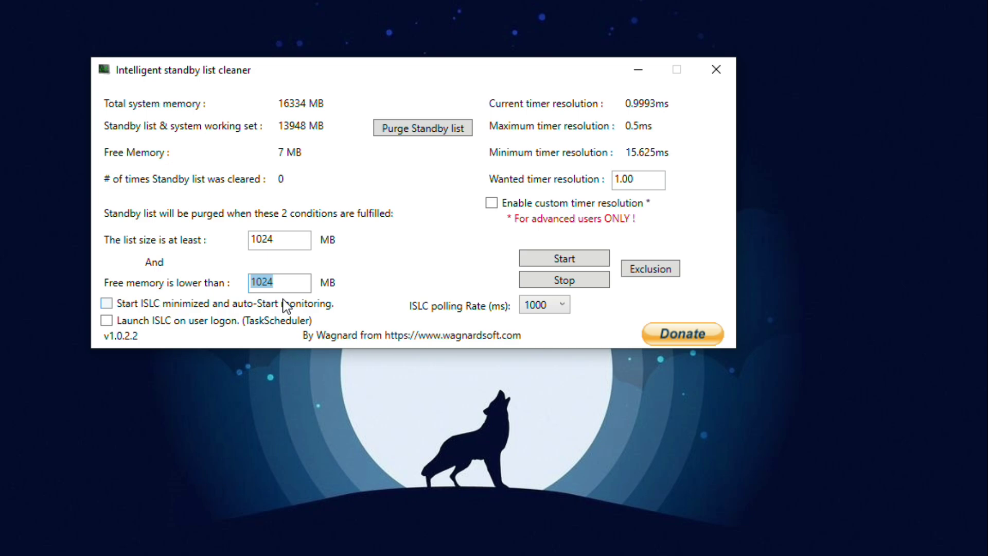
pyautogui.press('BackSpace')
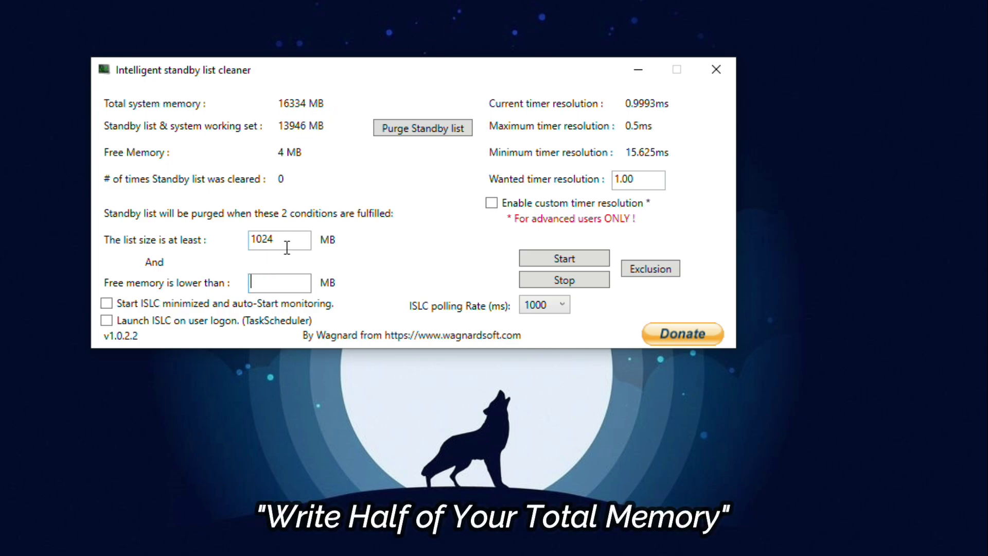
pyautogui.write('8000')
pyautogui.moveTo(301, 284); pyautogui.dragTo(222, 298)
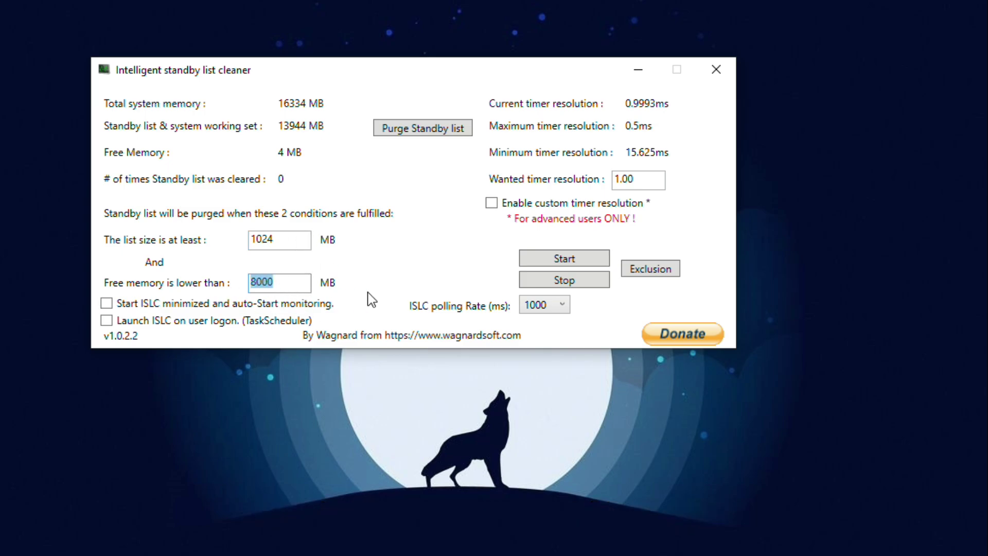
# Set the wanted timer resolution to 0.50 and enable the custom timer resolution.
pyautogui.moveTo(637, 178); pyautogui.dragTo(605, 183)
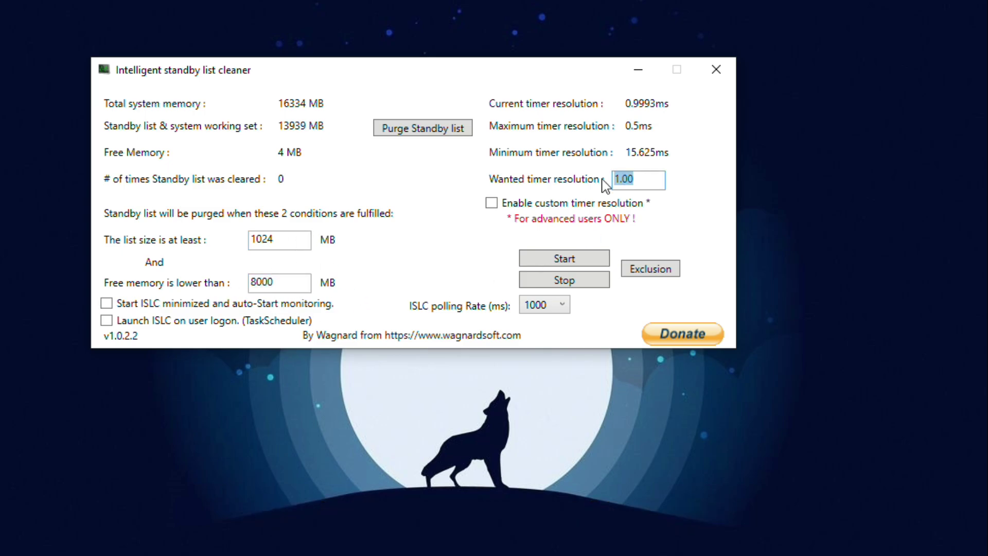
pyautogui.press('BackSpace')
pyautogui.write('0.50')
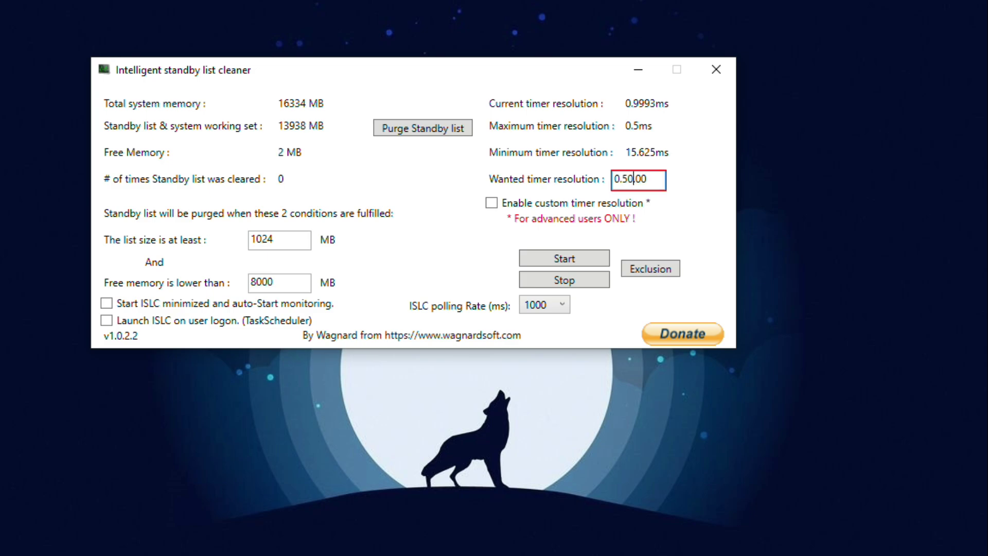
pyautogui.press('Delete')
pyautogui.press('Delete')
pyautogui.click(543, 204)
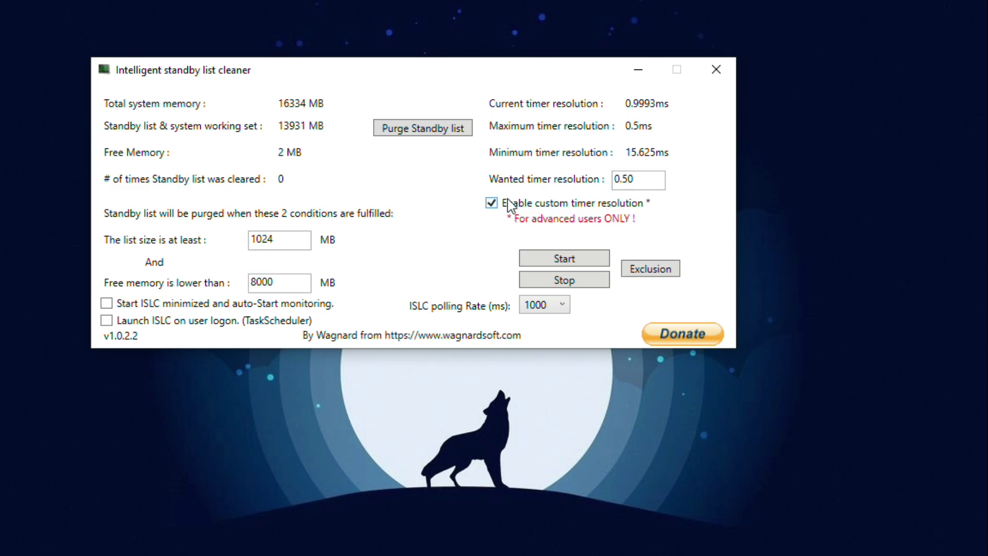
# Set the ISLC polling rate to 500 ms and start the standby list monitoring.
pyautogui.click(555, 309)
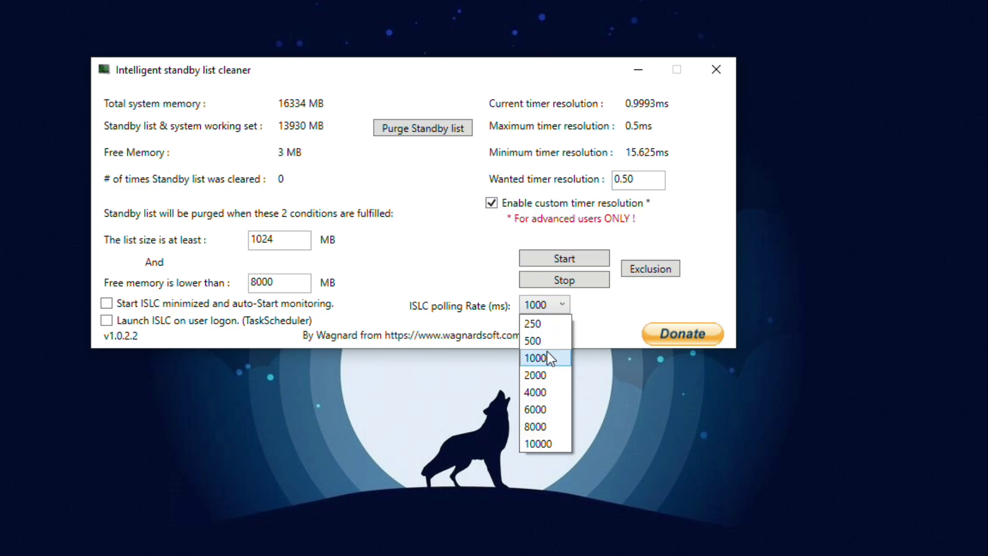
pyautogui.click(532, 341)
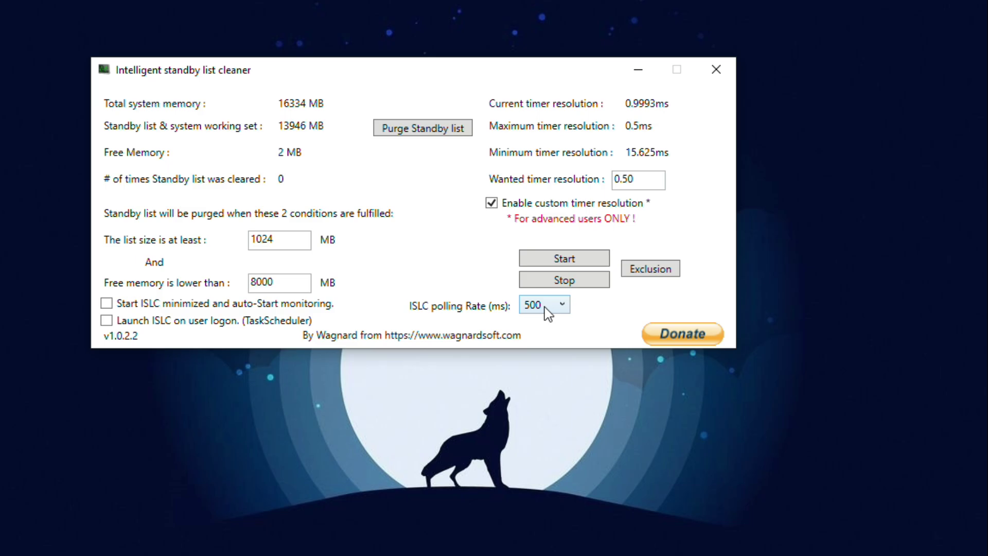
pyautogui.click(558, 260)
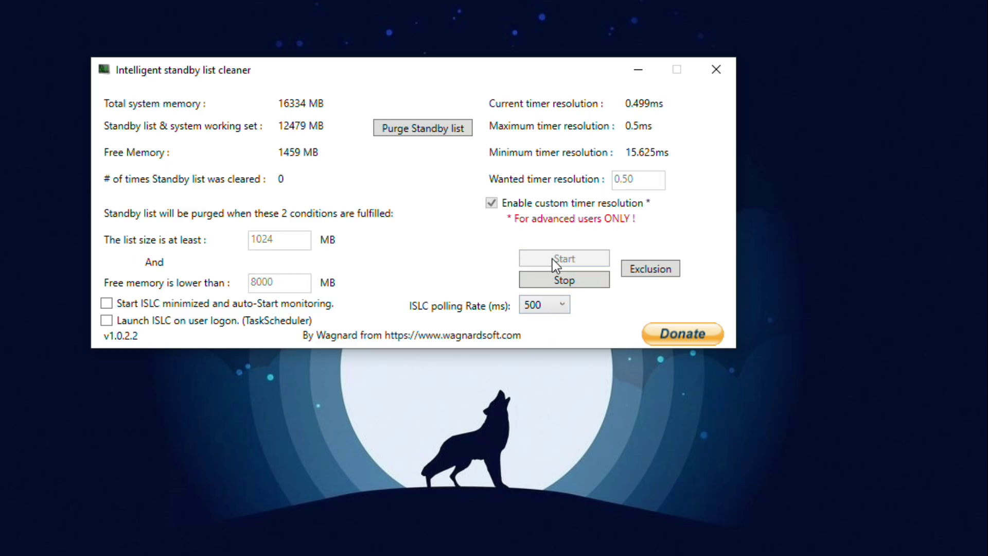
# Purge the standby list manually and minimize the Intelligent standby list cleaner window.
pyautogui.click(421, 129)
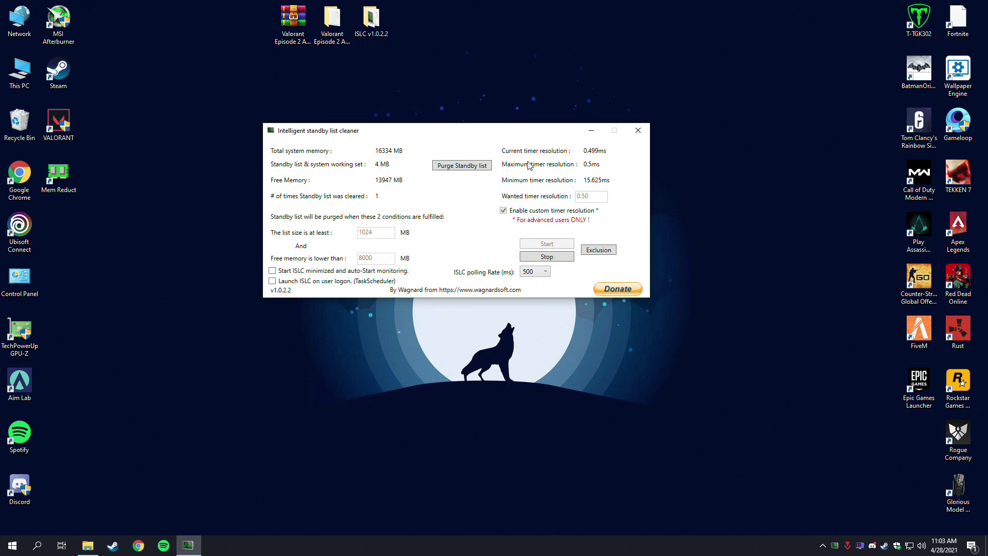
pyautogui.click(592, 131)
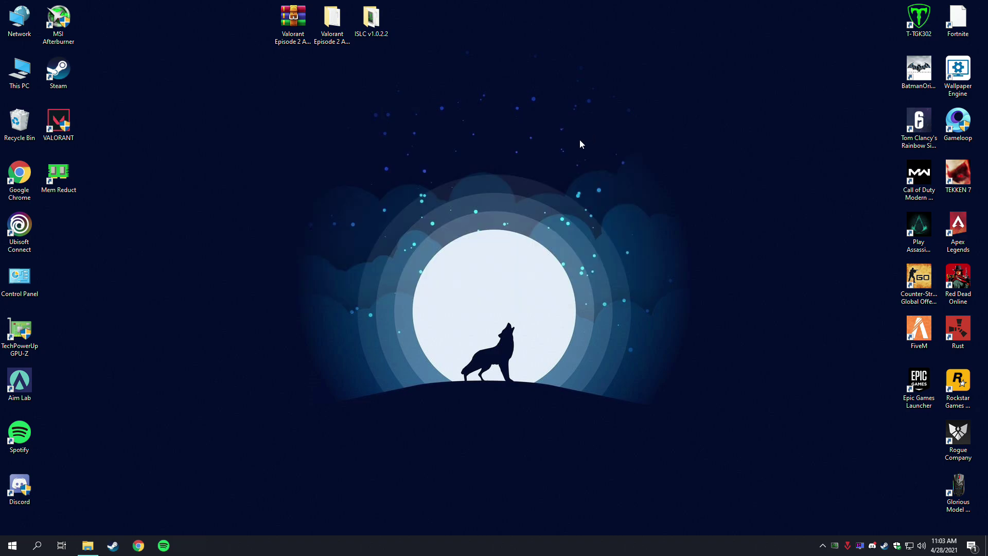
# Open AMD Radeon Software from the desktop and go to its global Graphics settings.
pyautogui.rightClick(403, 226)
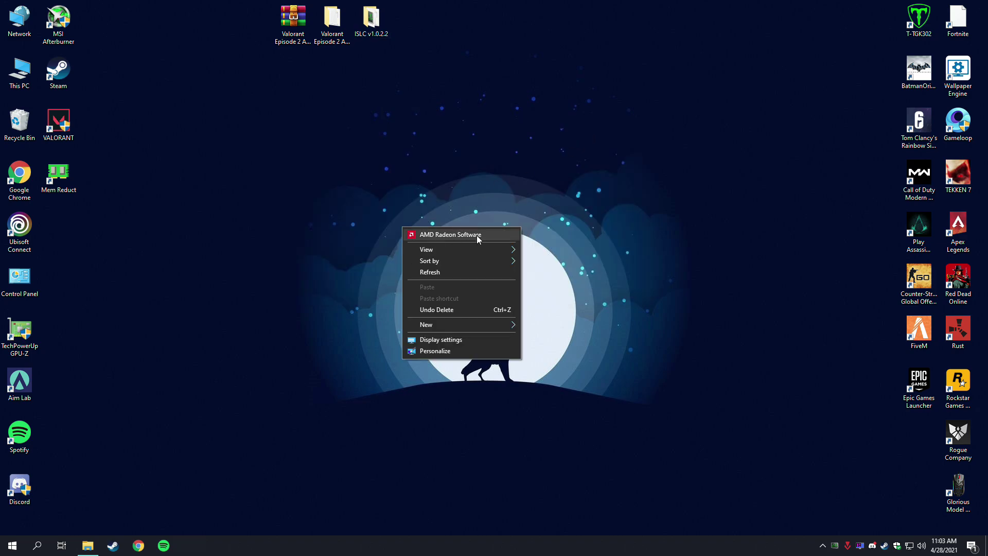
pyautogui.click(470, 235)
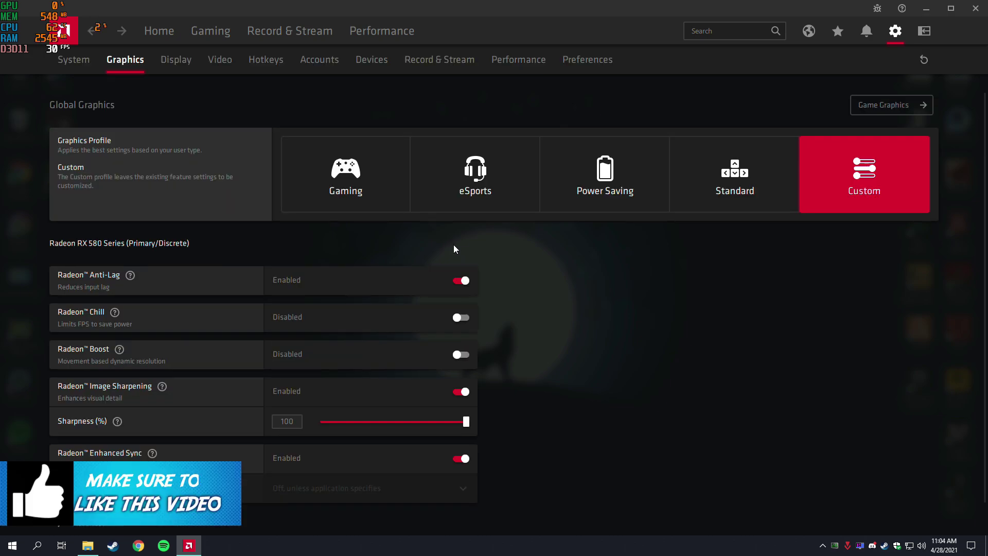
pyautogui.click(171, 33)
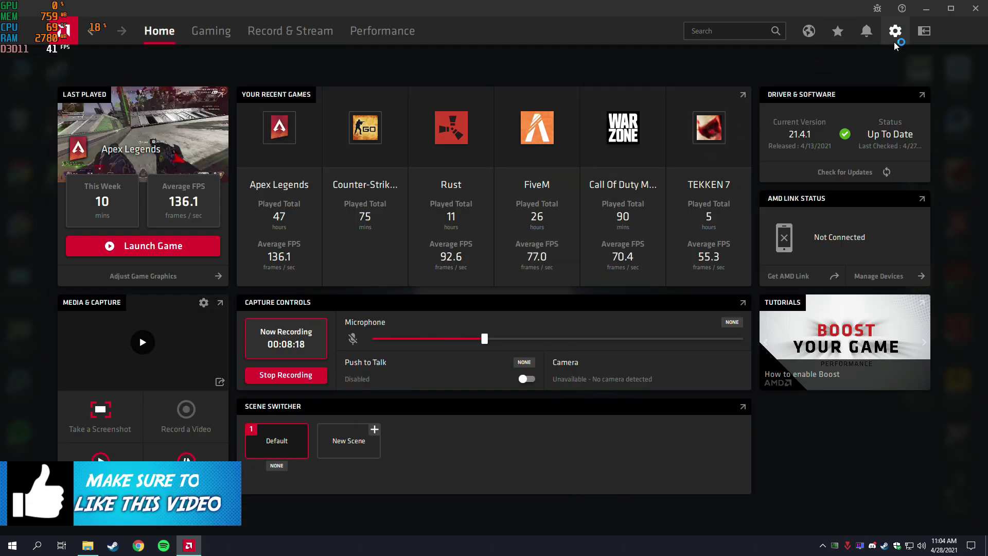
pyautogui.click(894, 39)
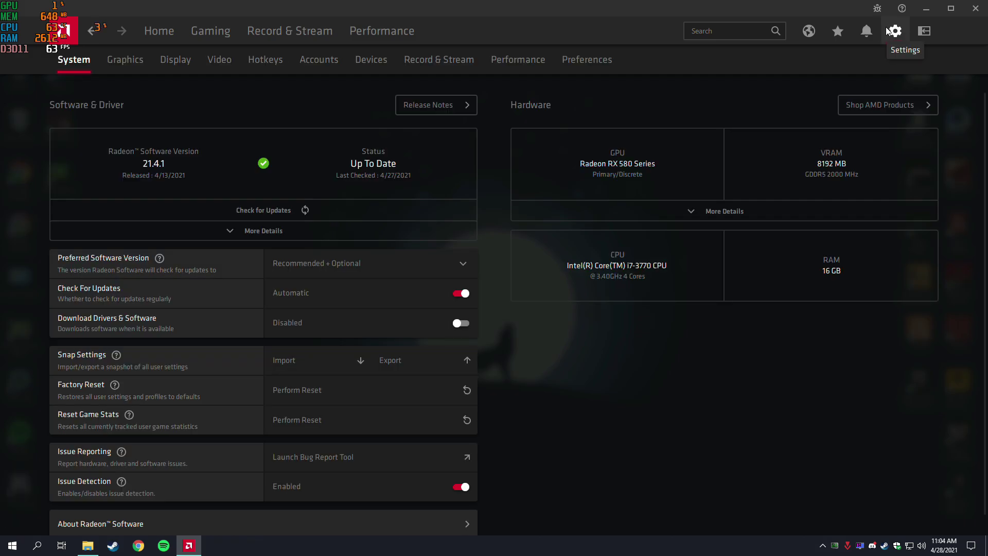
pyautogui.click(128, 59)
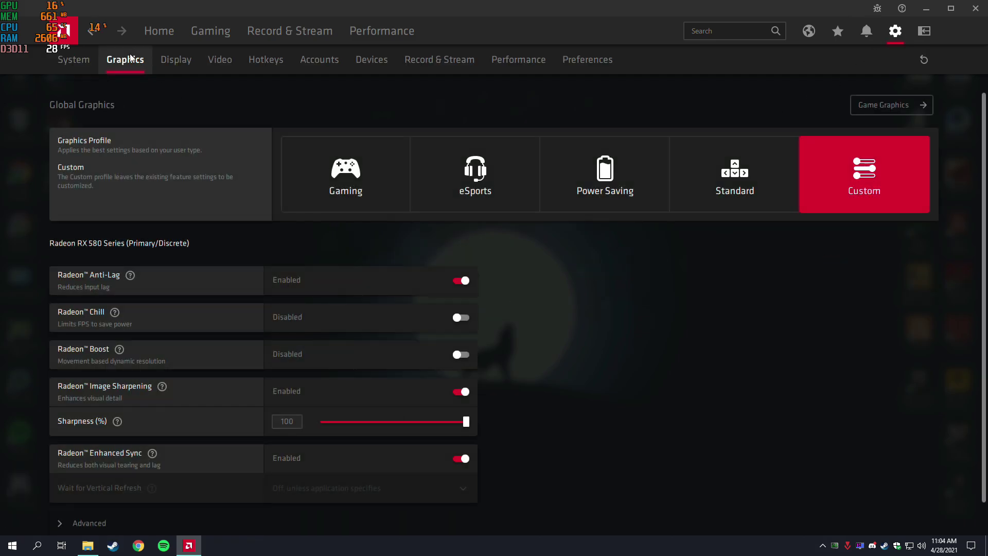
# Apply the eSports graphics profile, expand the advanced options and enable Radeon Enhanced Sync.
pyautogui.click(482, 177)
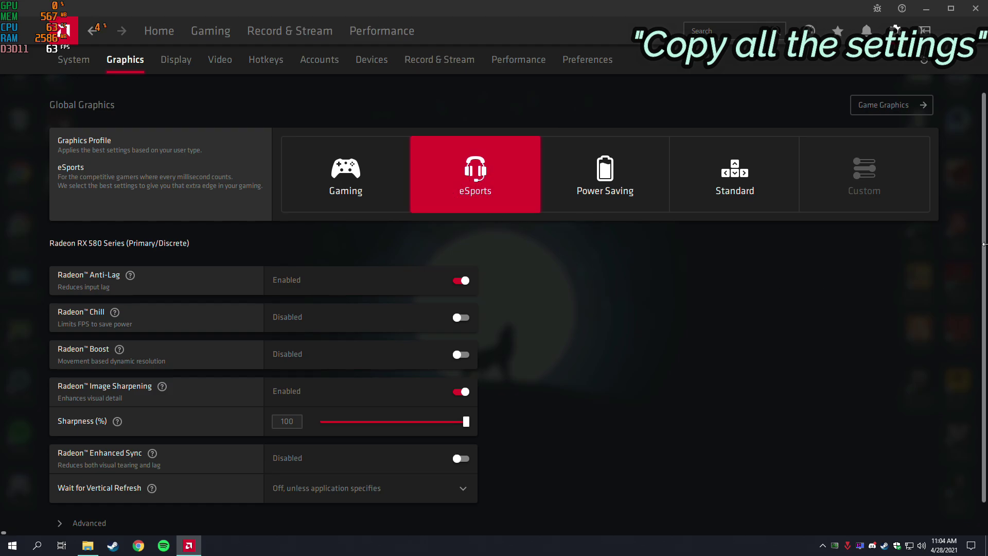
pyautogui.scroll(-1, 984, 250)
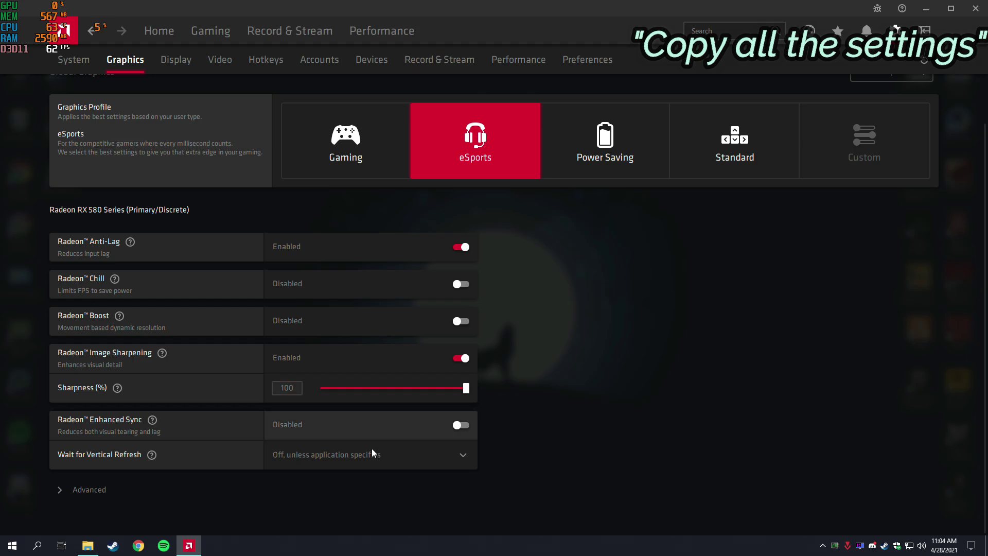
pyautogui.click(75, 490)
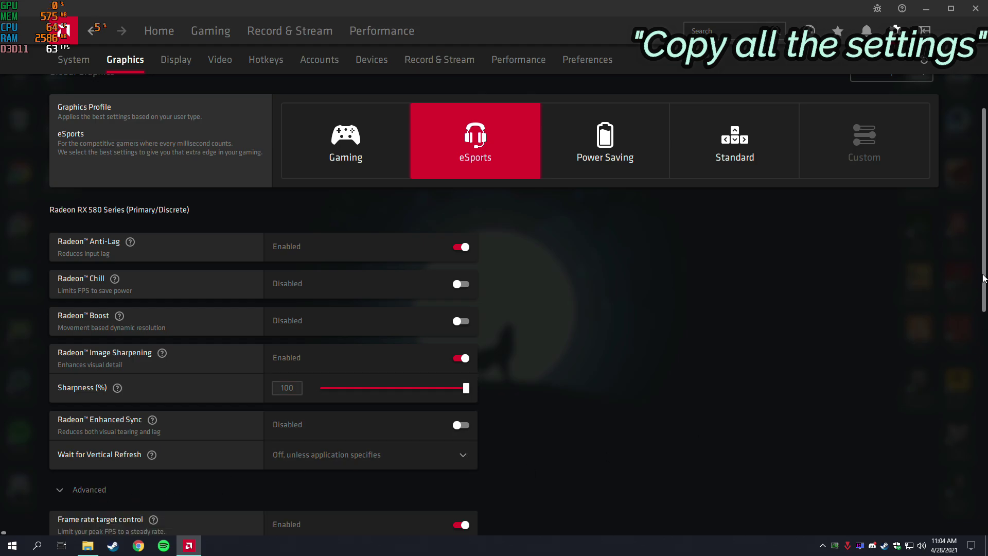
pyautogui.moveTo(984, 279); pyautogui.dragTo(980, 360)
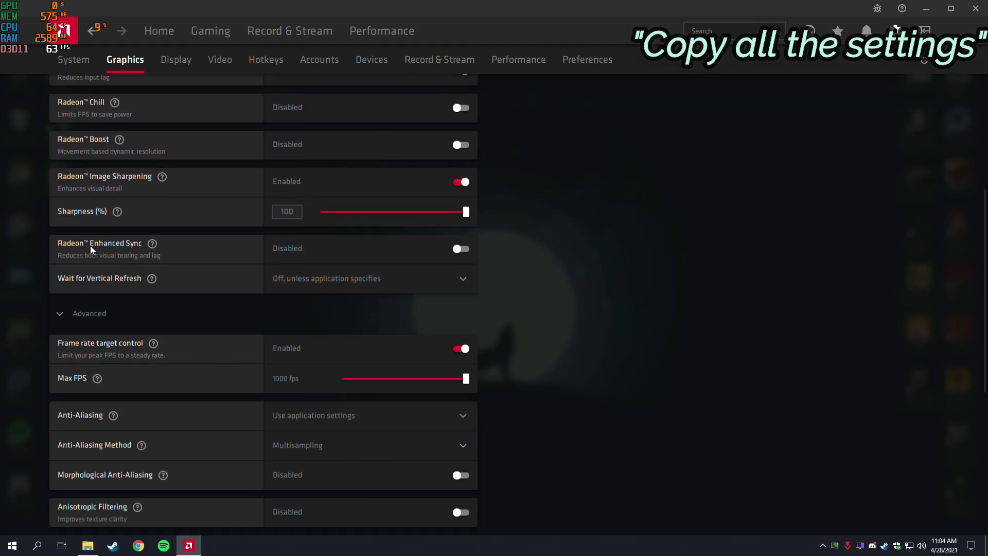
pyautogui.click(461, 249)
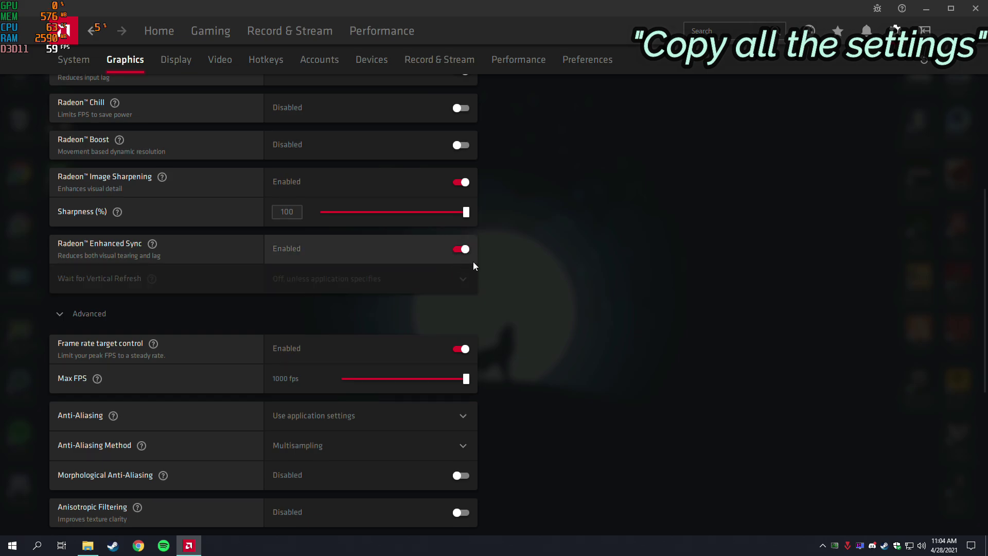
# Check the available Anti-Aliasing Method options in the advanced graphics settings.
pyautogui.moveTo(984, 319); pyautogui.dragTo(925, 371)
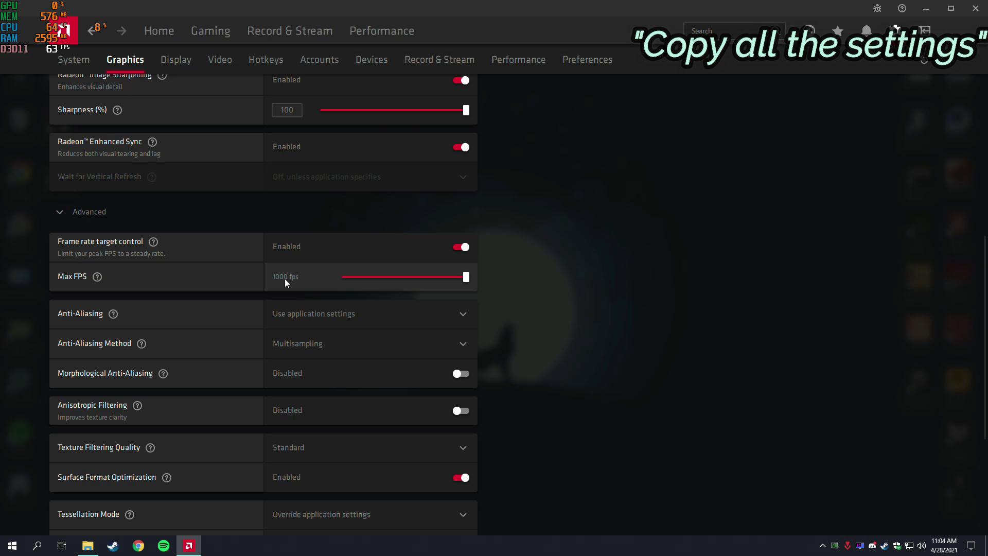
pyautogui.click(314, 344)
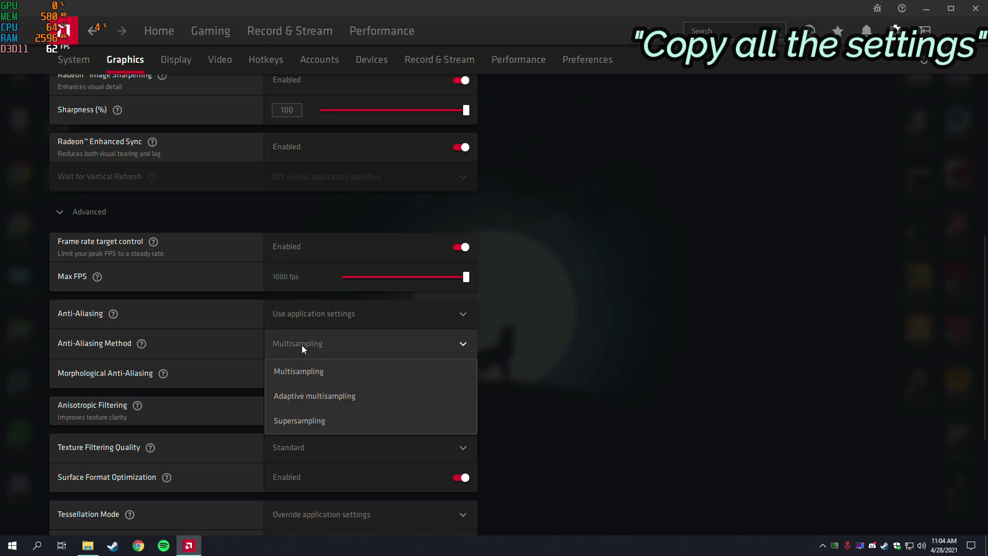
pyautogui.click(294, 344)
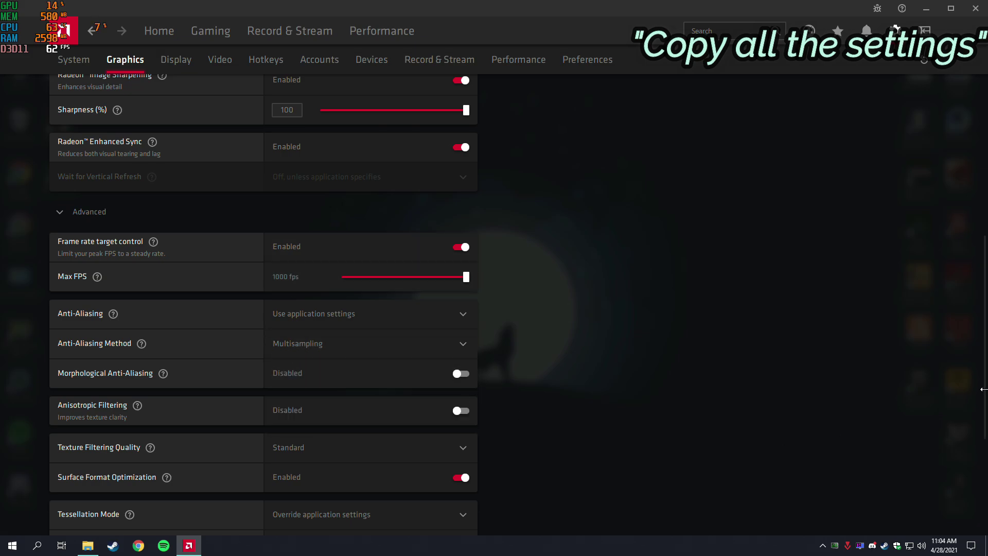
# Set Tessellation Mode to Override application settings and Maximum Tessellation Level to 8x.
pyautogui.moveTo(984, 389); pyautogui.dragTo(978, 480)
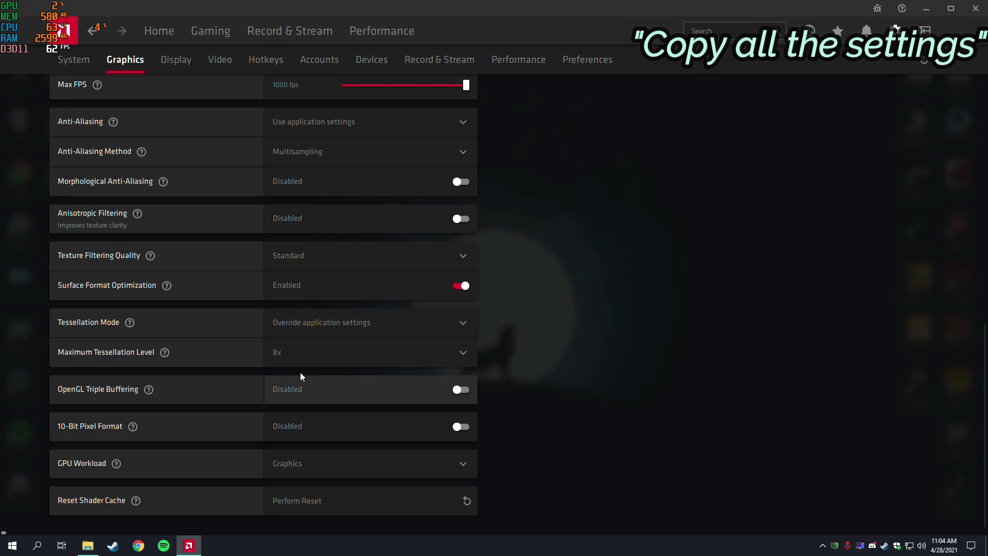
pyautogui.click(305, 324)
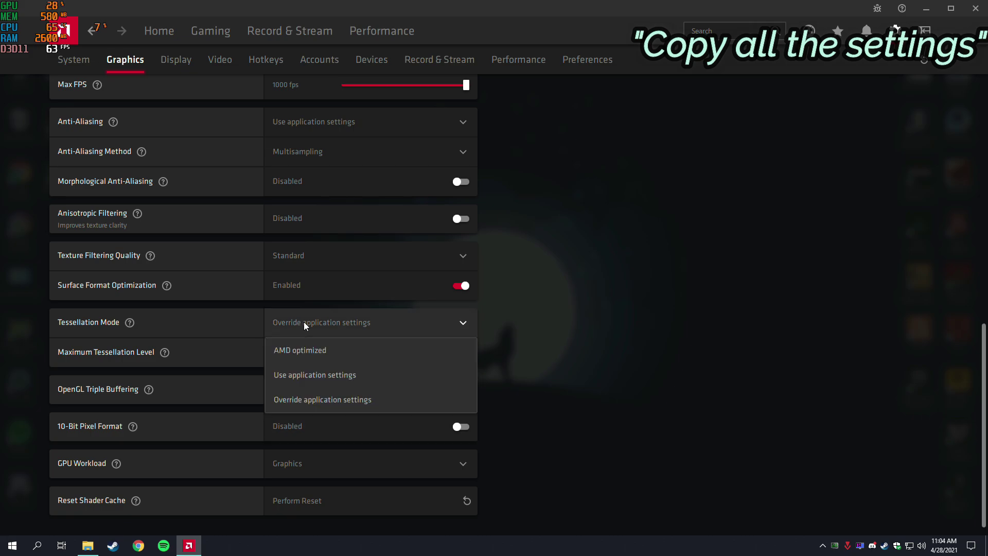
pyautogui.click(322, 402)
pyautogui.click(318, 363)
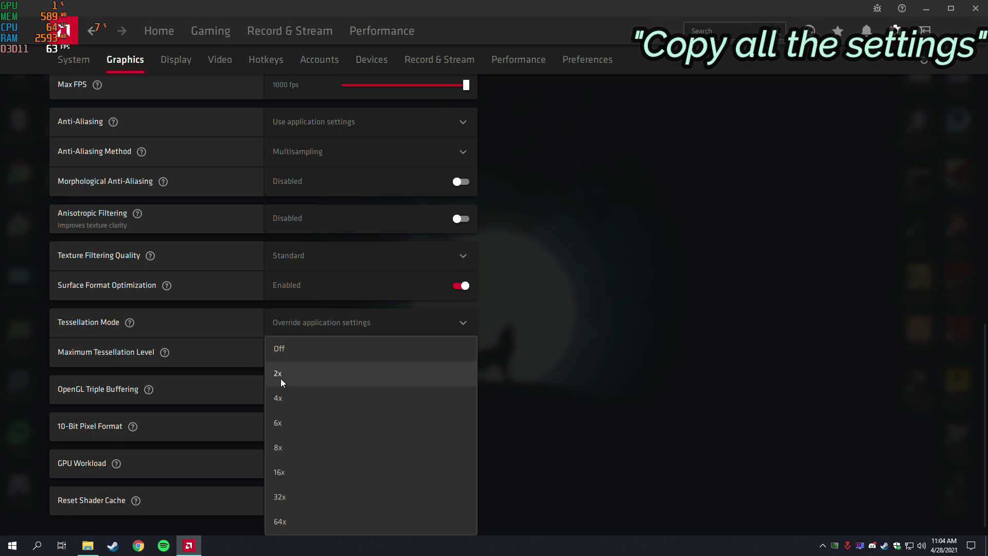
pyautogui.click(299, 451)
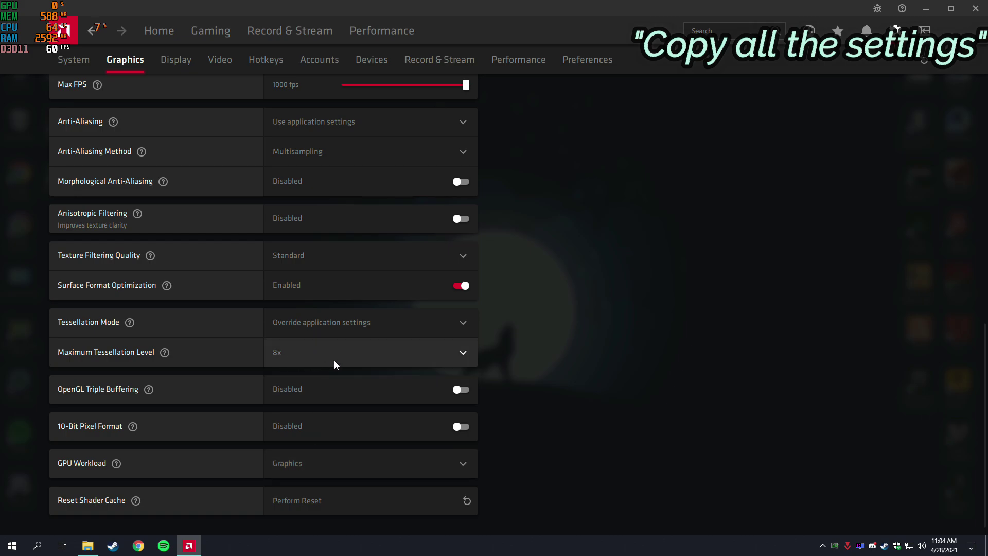
# Check the available GPU Workload options in the advanced graphics settings.
pyautogui.click(309, 457)
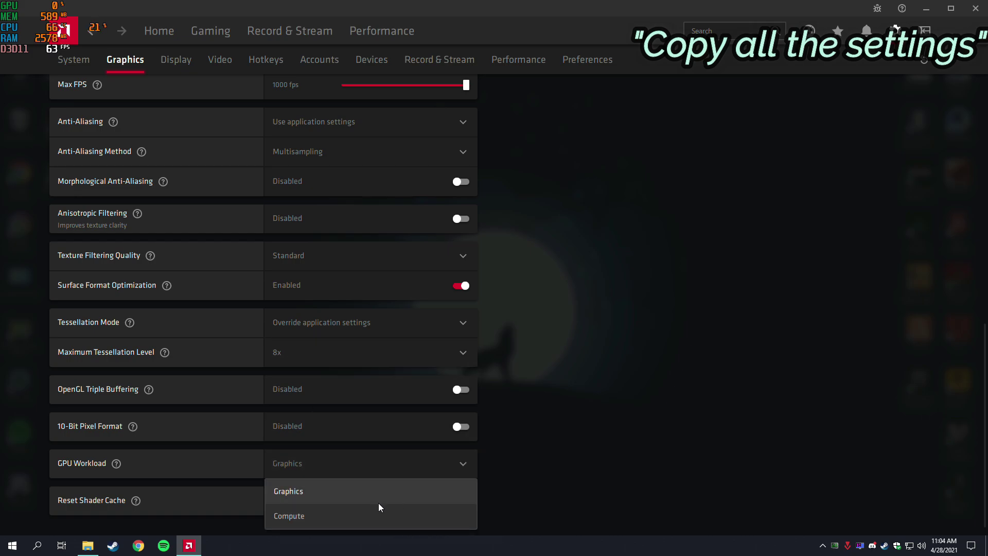
pyautogui.click(554, 488)
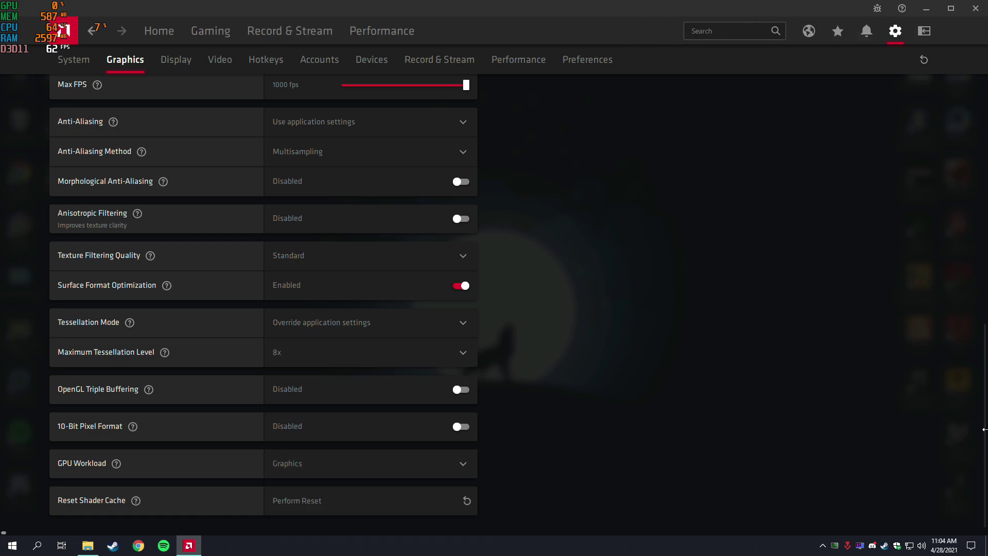
pyautogui.scroll(15, 984, 428)
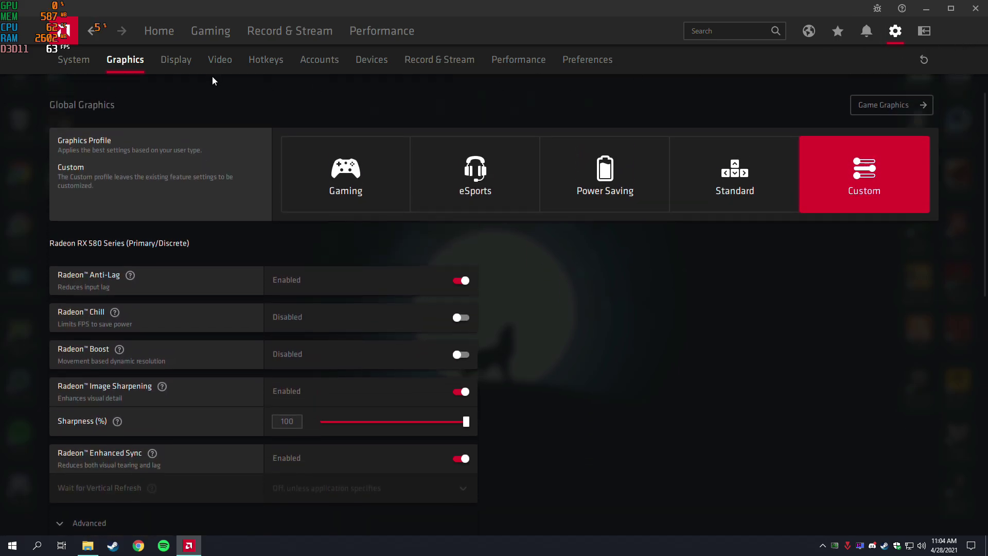
# Go to the Gaming section's installed games and open the file picker for adding a game.
pyautogui.click(157, 31)
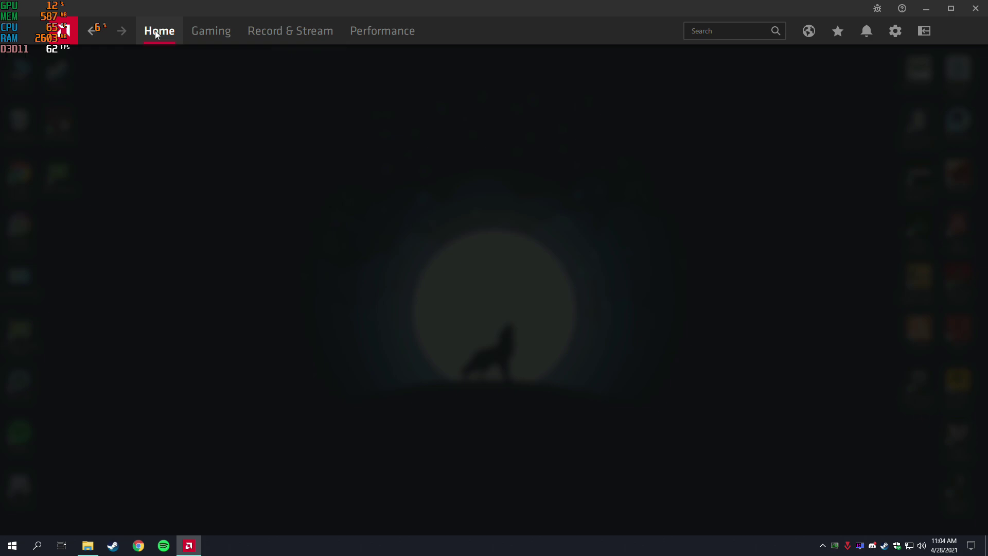
pyautogui.click(188, 32)
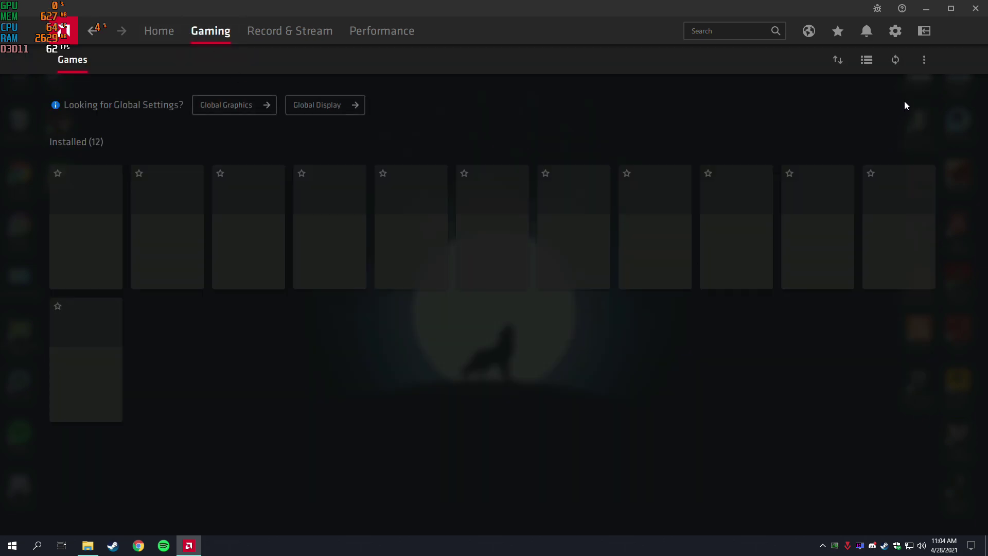
pyautogui.click(924, 60)
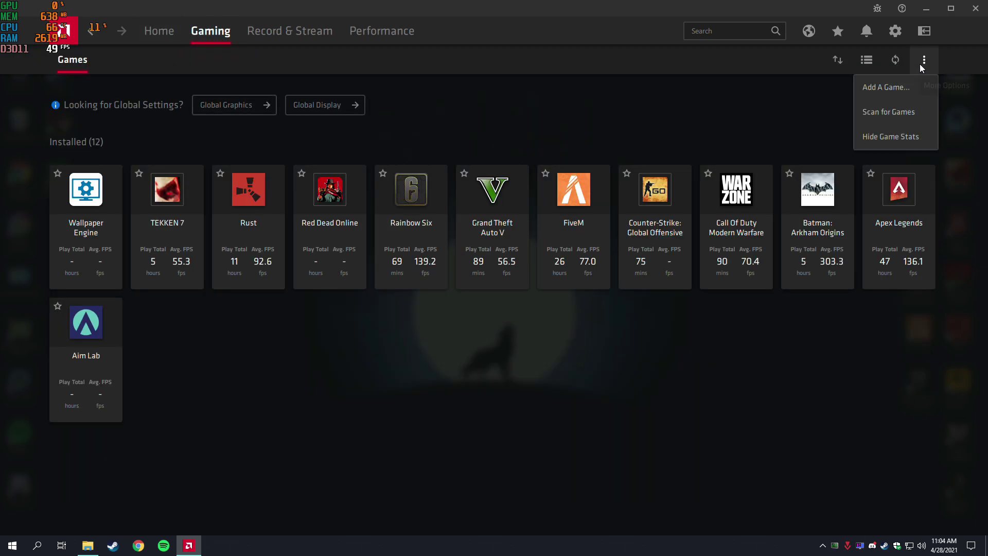
pyautogui.click(888, 91)
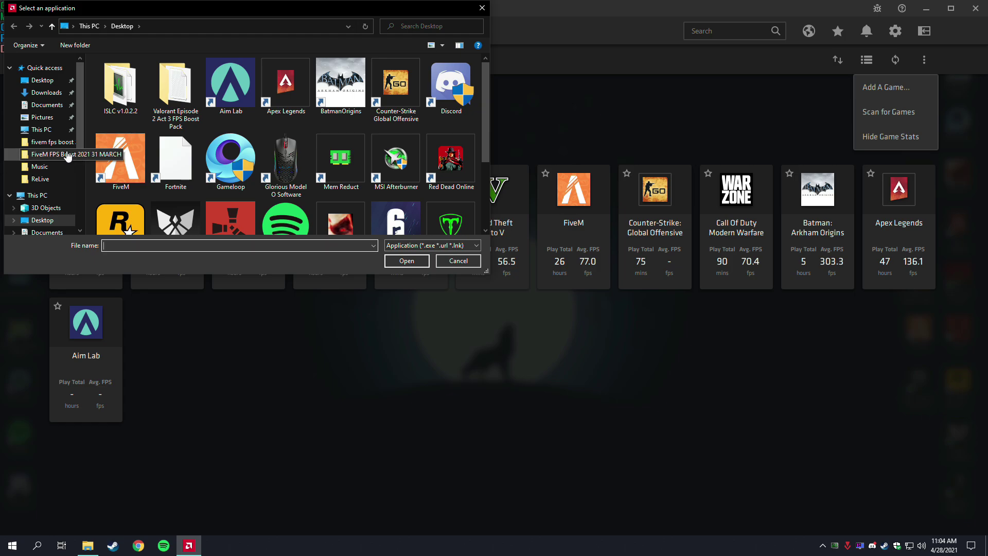
# Add the VALORANT application from the Valorant\Riot Games\VALORANT\live folder on Local Disk (F:) to the games.
pyautogui.scroll(-4, 65, 159)
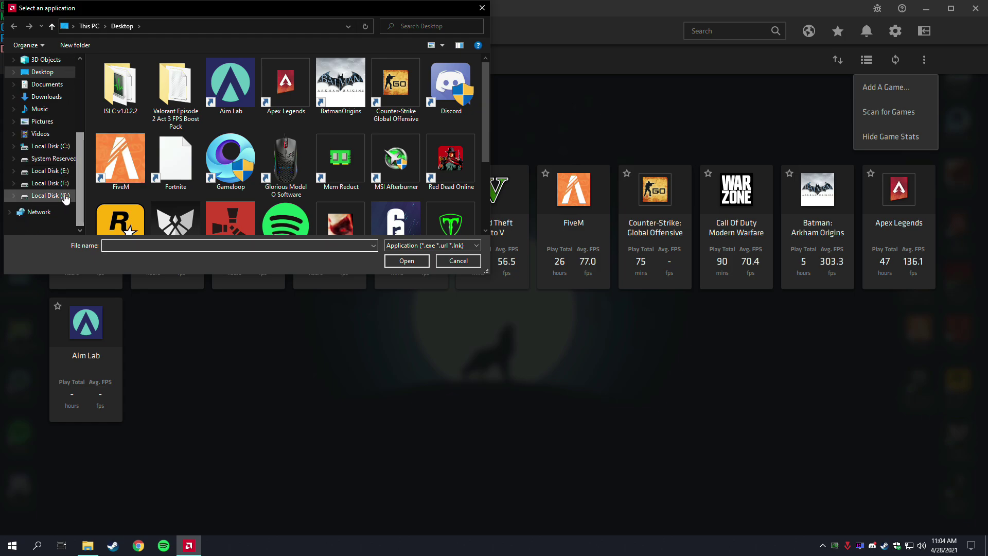
pyautogui.click(64, 185)
pyautogui.doubleClick(115, 205)
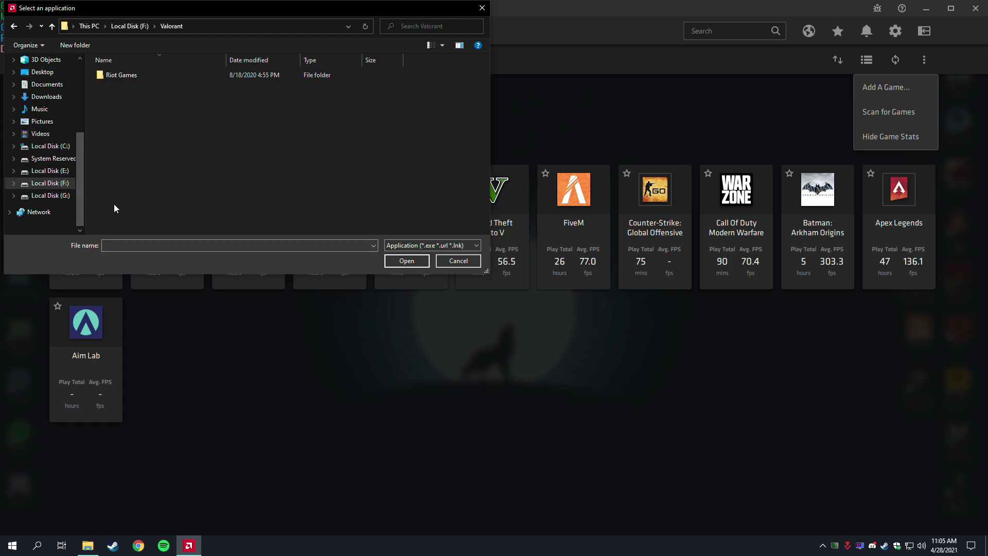
pyautogui.doubleClick(116, 74)
pyautogui.doubleClick(118, 86)
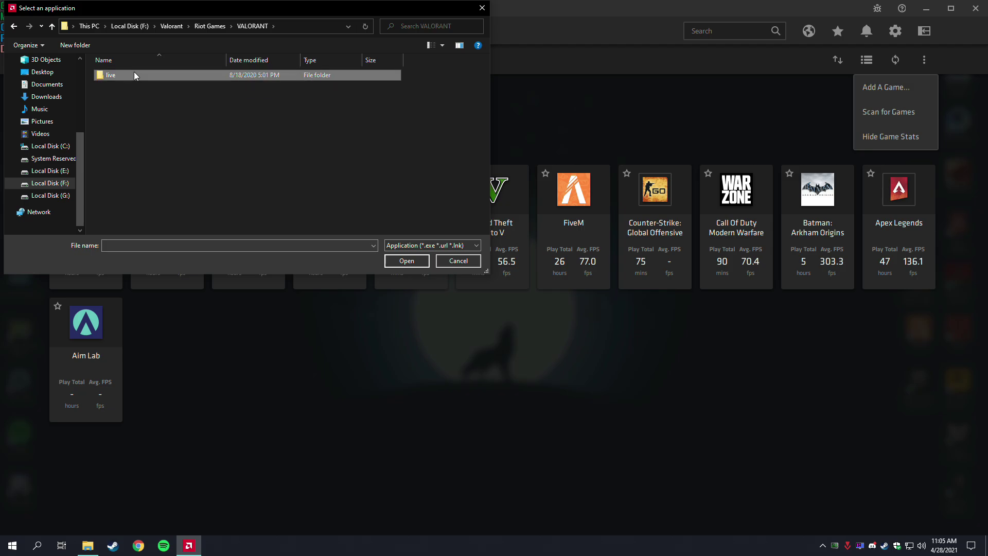
pyautogui.doubleClick(134, 75)
pyautogui.click(131, 99)
pyautogui.click(412, 257)
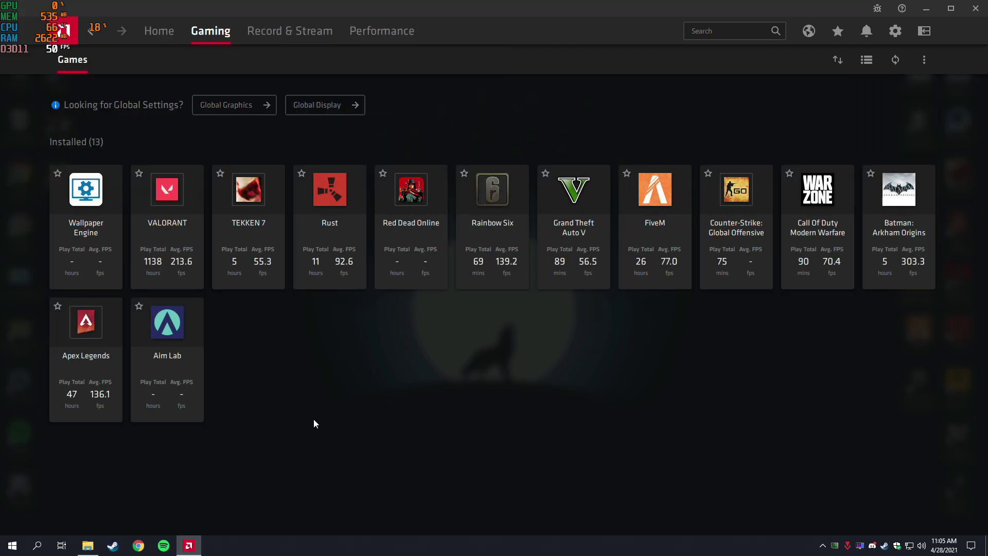
# Open VALORANT's game settings and set its Graphics Profile to eSports.
pyautogui.click(159, 227)
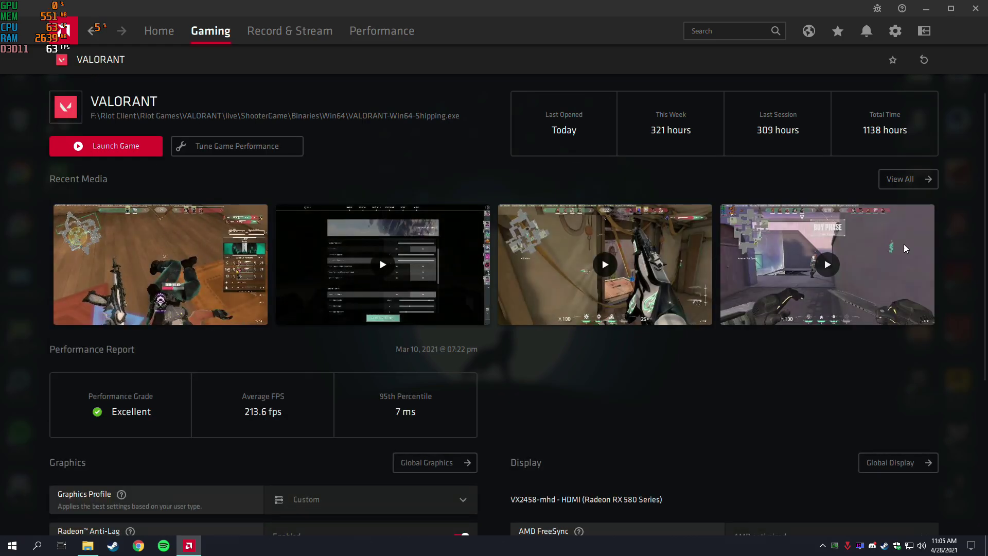
pyautogui.scroll(-5, 958, 316)
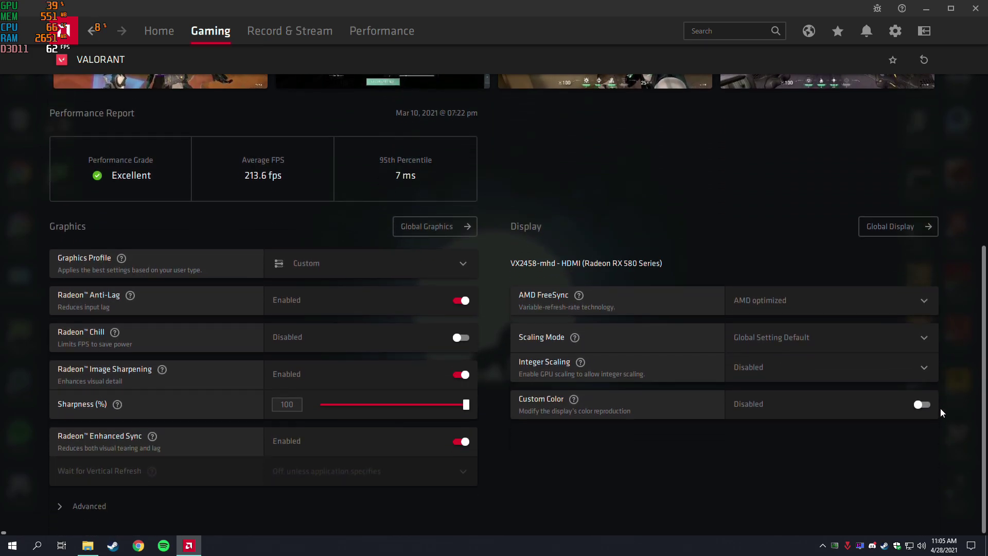
pyautogui.click(314, 260)
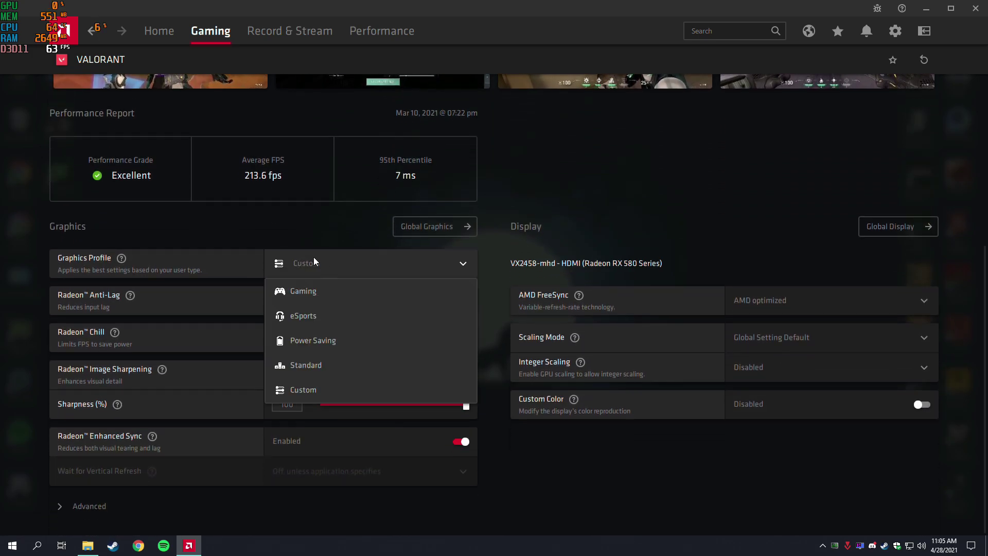
pyautogui.click(301, 316)
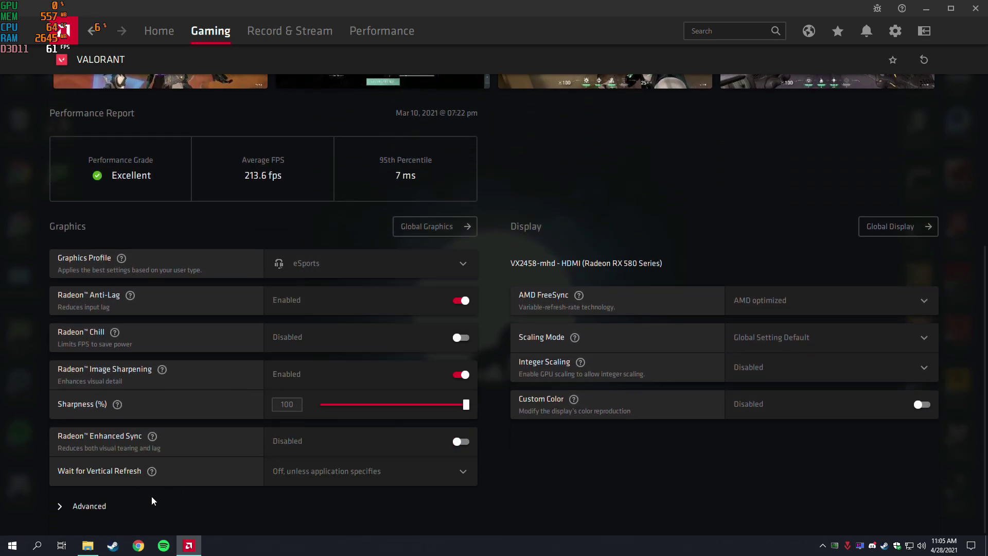
# Set VALORANT's Wait for Vertical Refresh to Always off and enable Radeon Enhanced Sync.
pyautogui.click(101, 506)
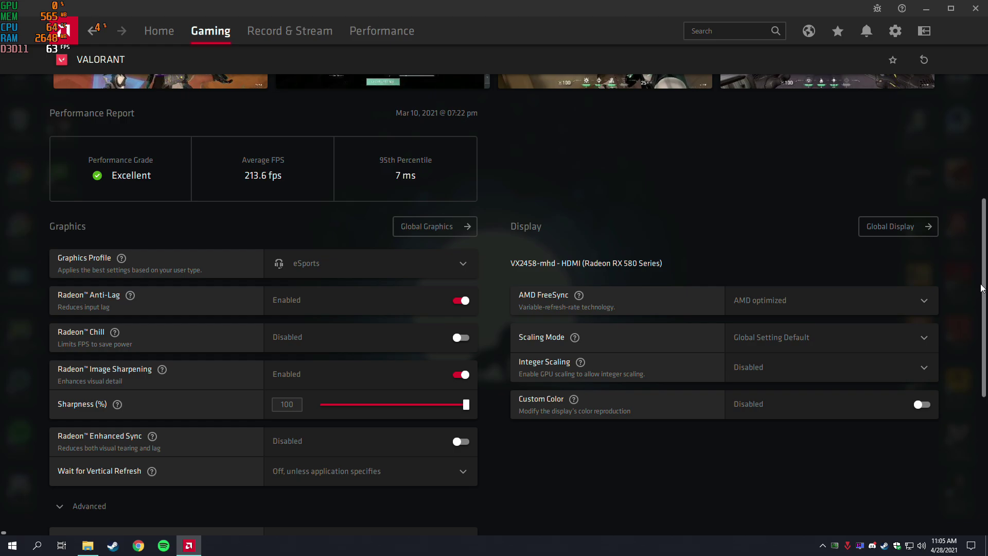
pyautogui.moveTo(982, 288); pyautogui.dragTo(984, 289)
pyautogui.click(406, 443)
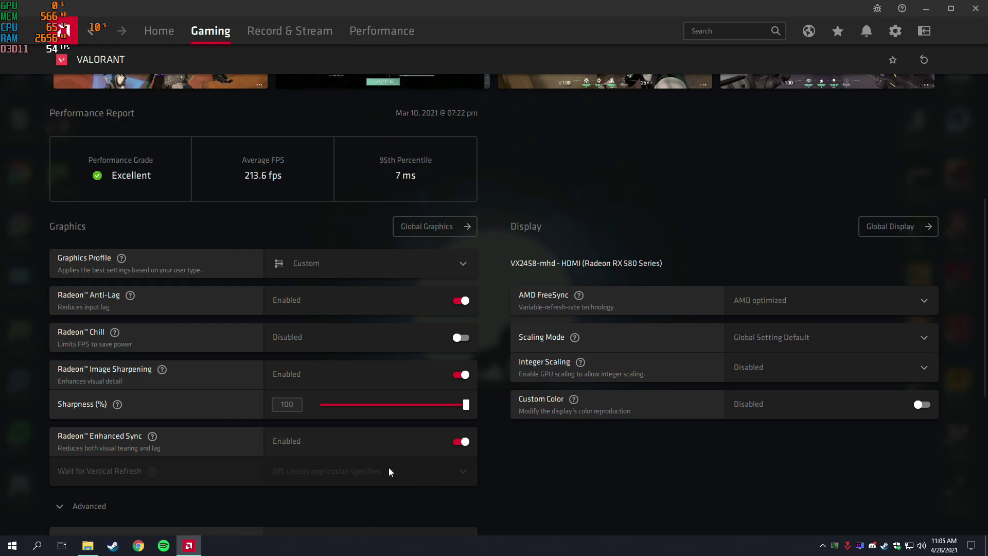
pyautogui.click(411, 438)
pyautogui.click(375, 466)
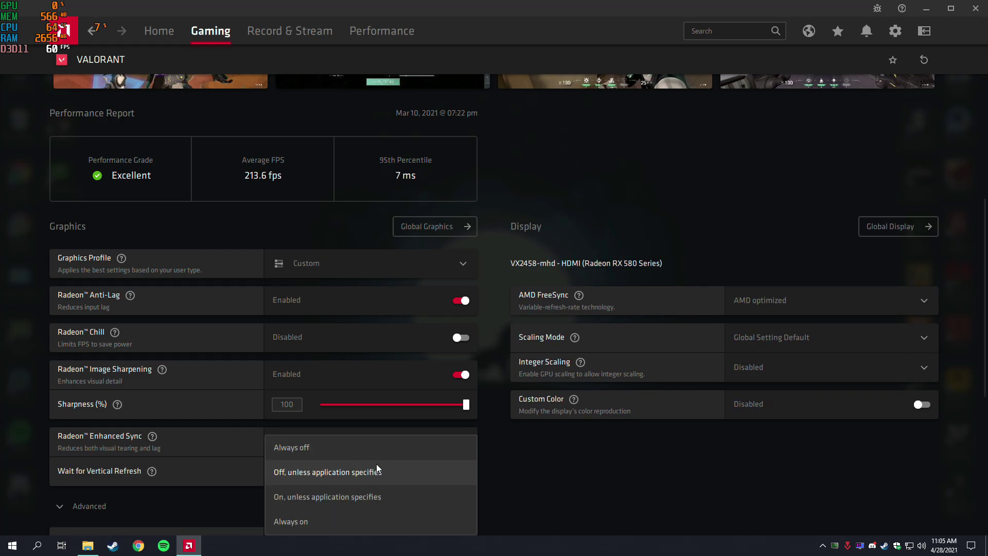
pyautogui.click(311, 446)
pyautogui.click(311, 470)
pyautogui.click(289, 446)
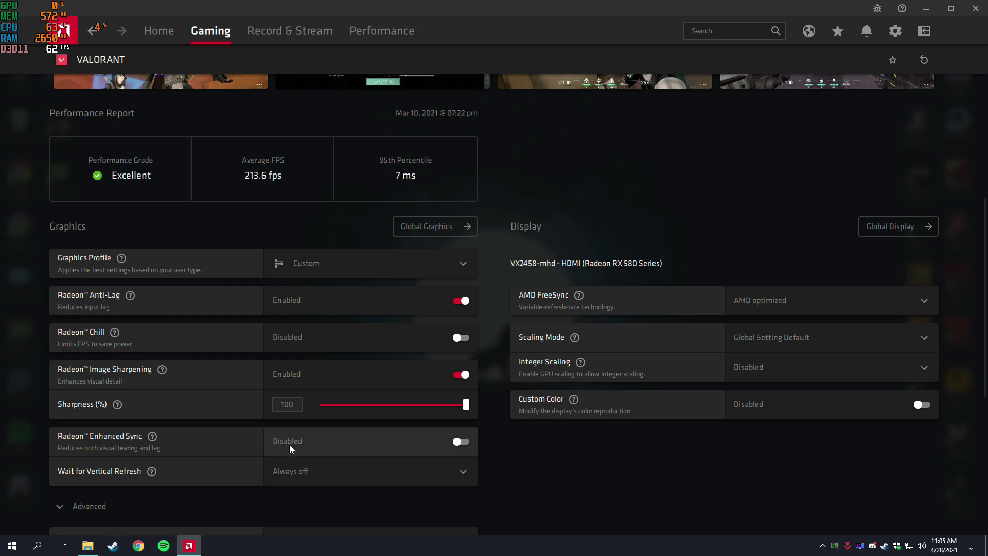
pyautogui.click(459, 445)
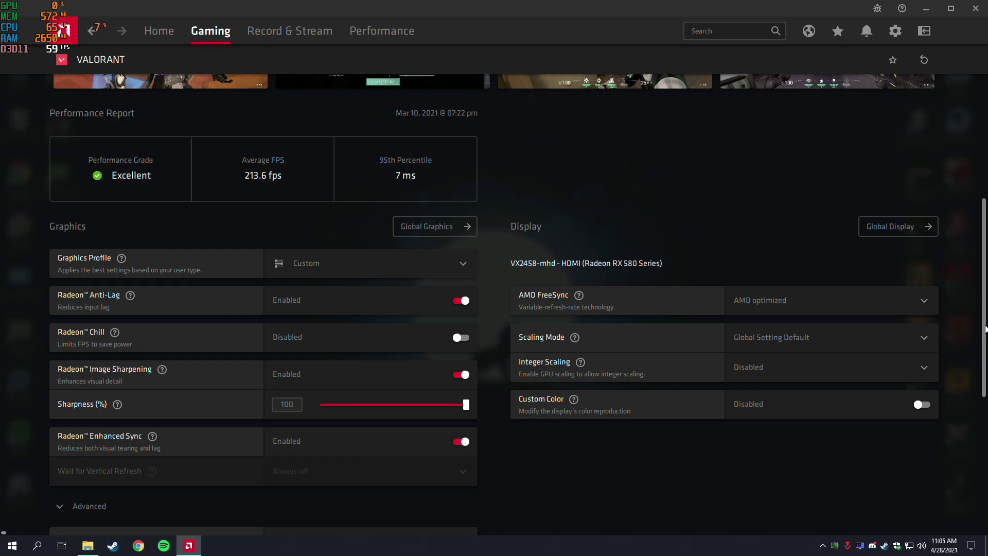
# In VALORANT's advanced graphics settings, set Anti-Aliasing to Use application settings and Anti-Aliasing Method to Multisampling.
pyautogui.moveTo(983, 331); pyautogui.dragTo(966, 471)
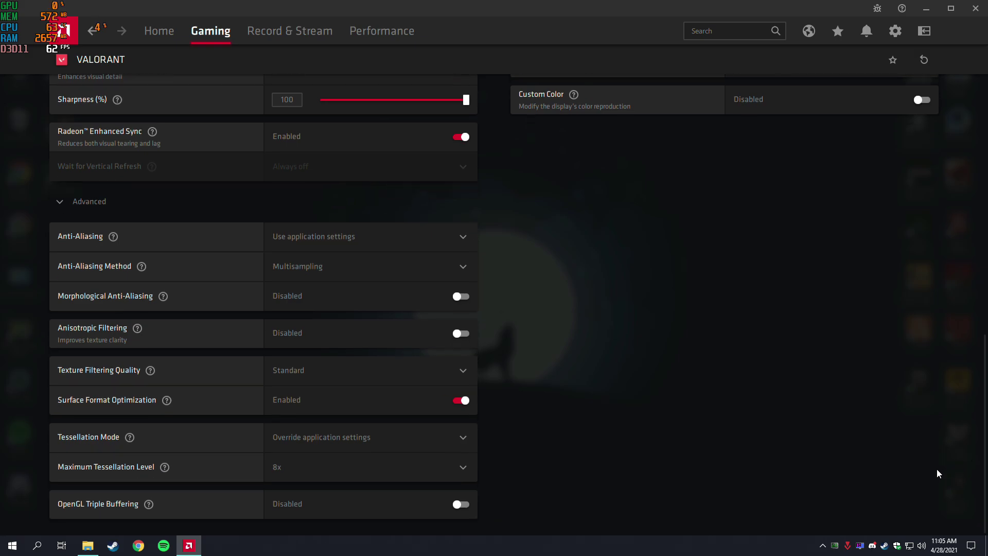
pyautogui.click(394, 232)
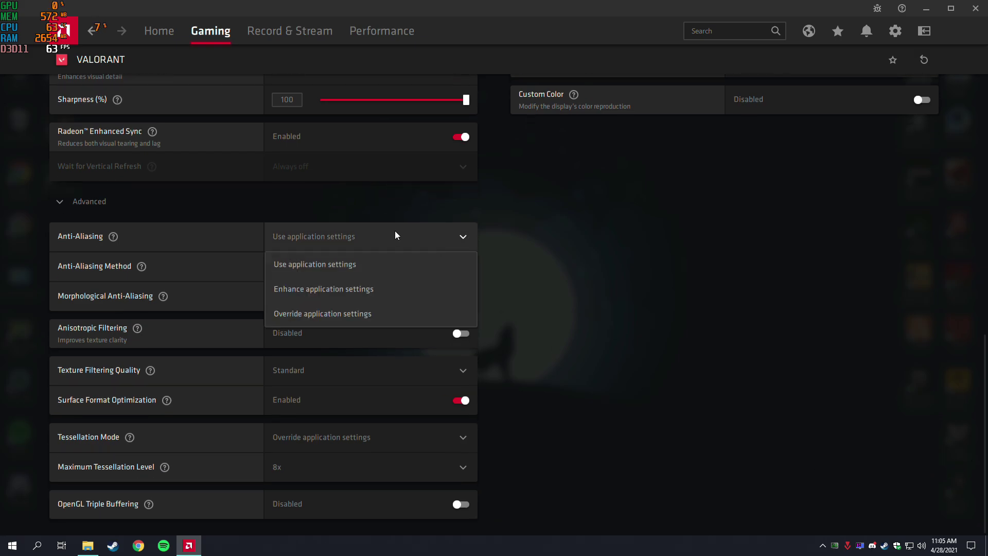
pyautogui.click(363, 265)
pyautogui.click(311, 263)
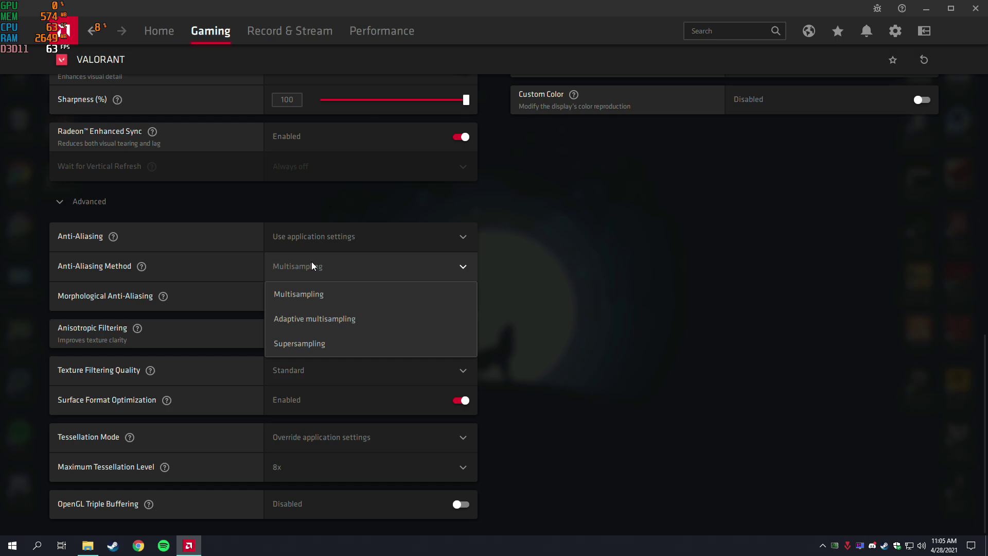
pyautogui.click(297, 296)
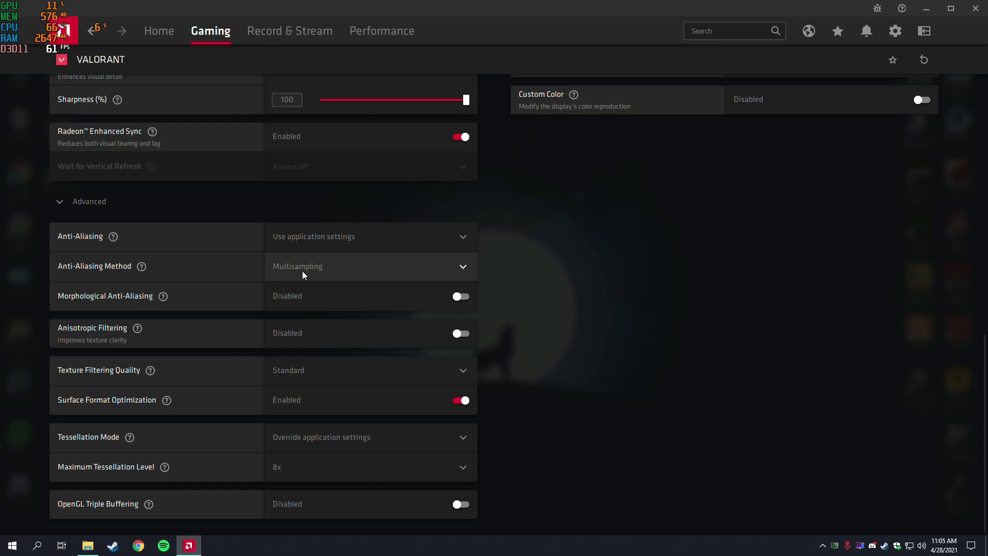
# Set VALORANT's Maximum Tessellation Level to 8x and close the Radeon software.
pyautogui.click(296, 466)
pyautogui.click(288, 448)
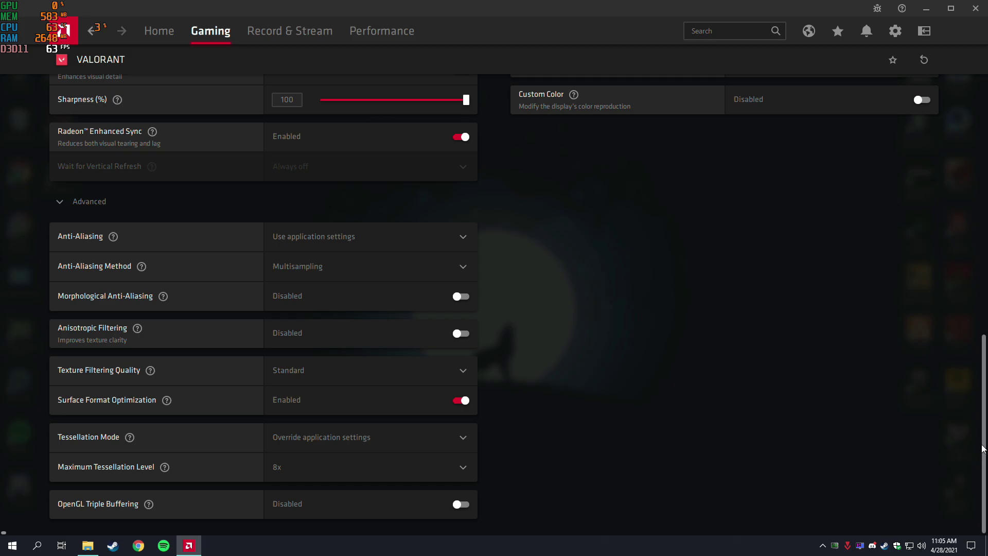
pyautogui.moveTo(983, 448); pyautogui.dragTo(958, 135)
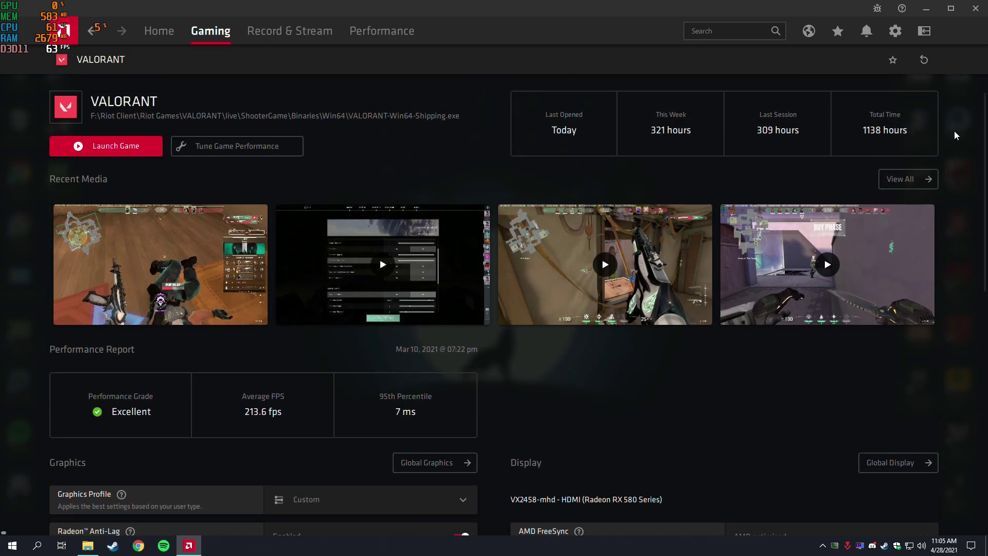
pyautogui.click(977, 8)
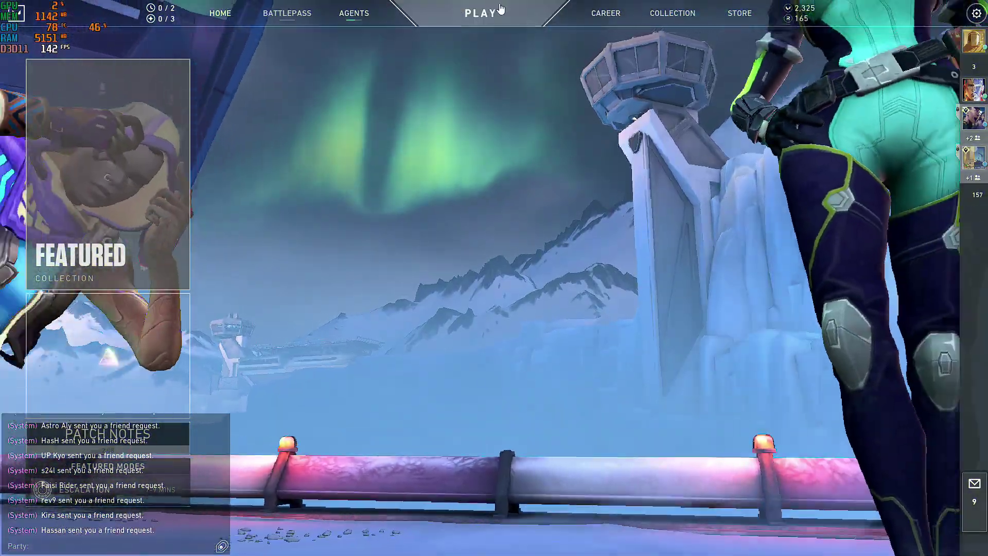
# Switch to VALORANT and open its Video settings to review the general display and FPS limit options.
pyautogui.click(497, 13)
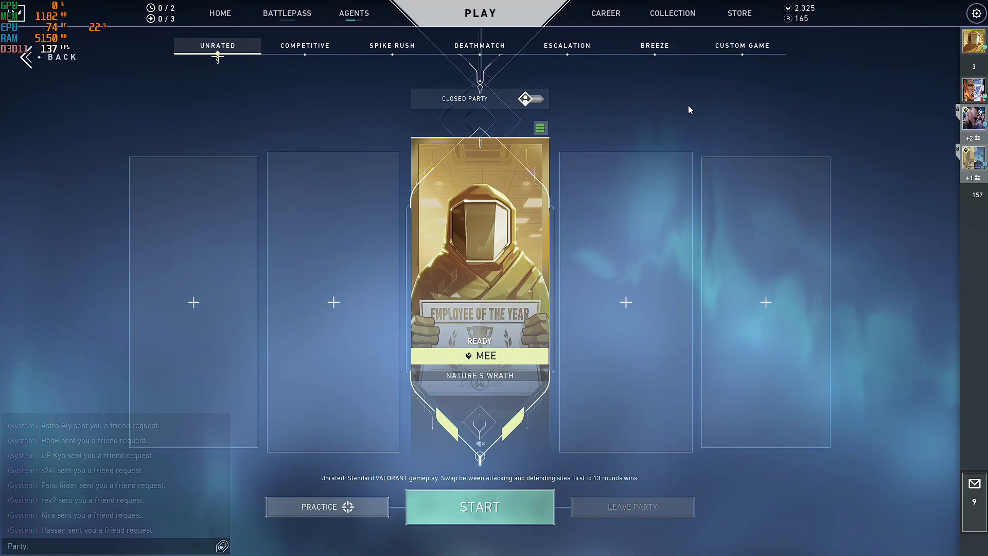
pyautogui.click(977, 13)
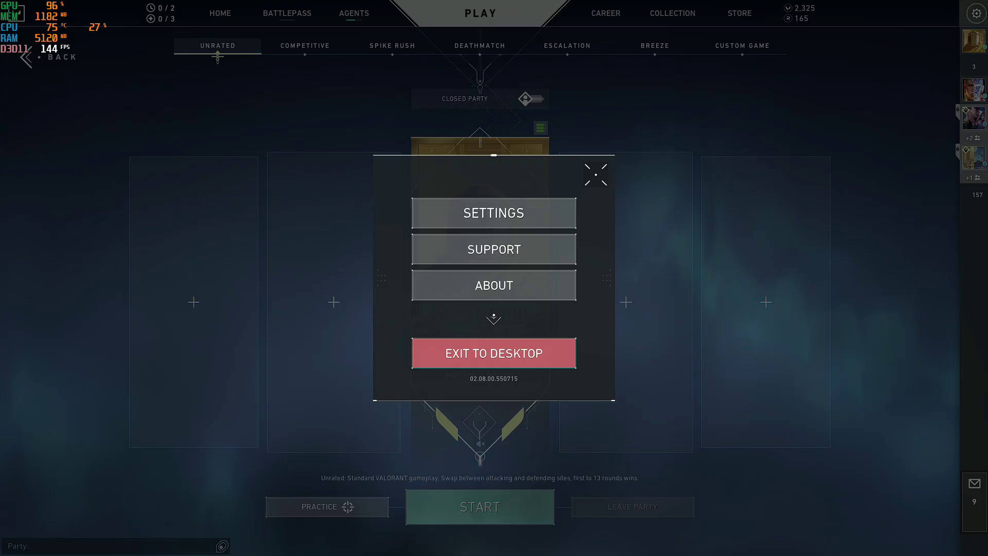
pyautogui.click(495, 212)
pyautogui.click(555, 14)
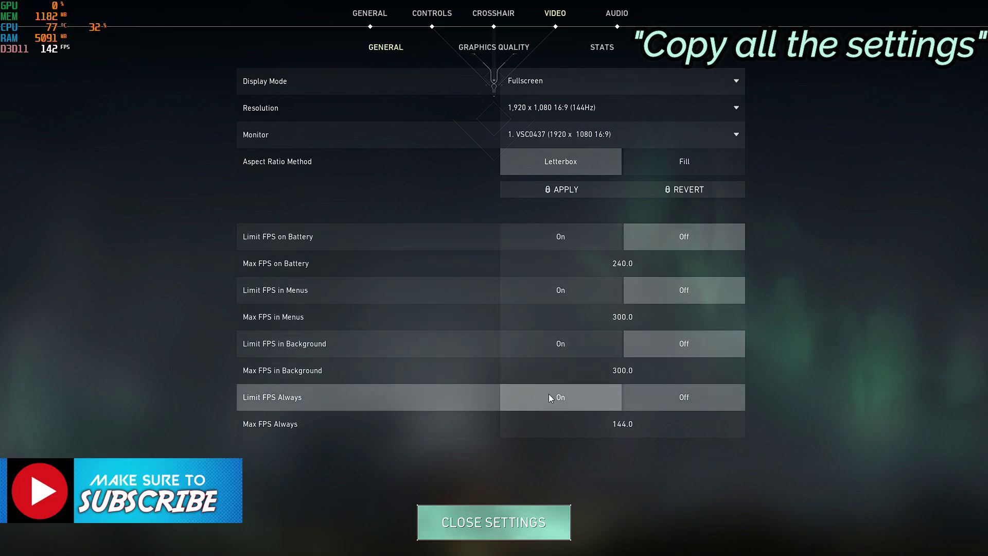
# Set Anti-Aliasing to None in the Graphics Quality video settings and close the settings.
pyautogui.click(486, 47)
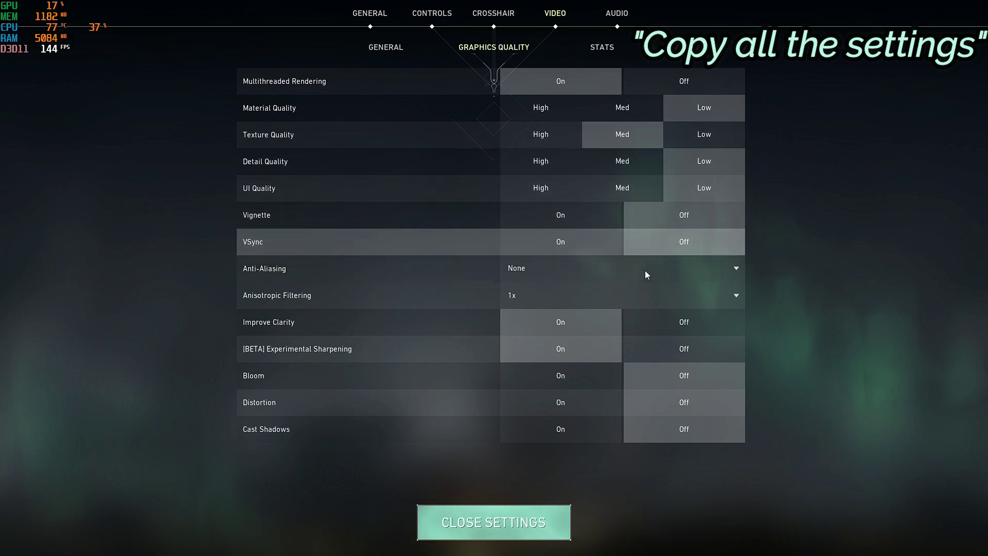
pyautogui.click(564, 271)
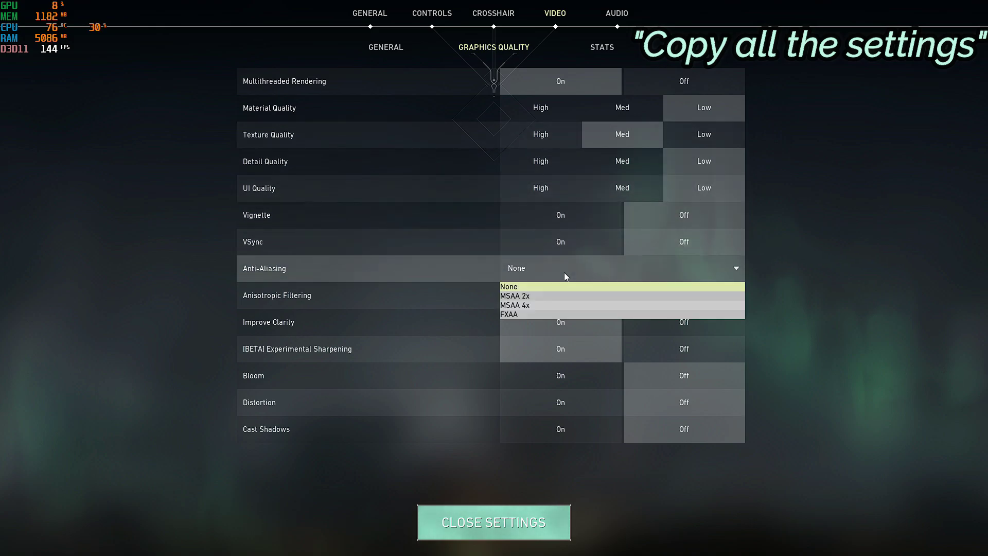
pyautogui.click(514, 287)
pyautogui.click(515, 296)
pyautogui.click(514, 312)
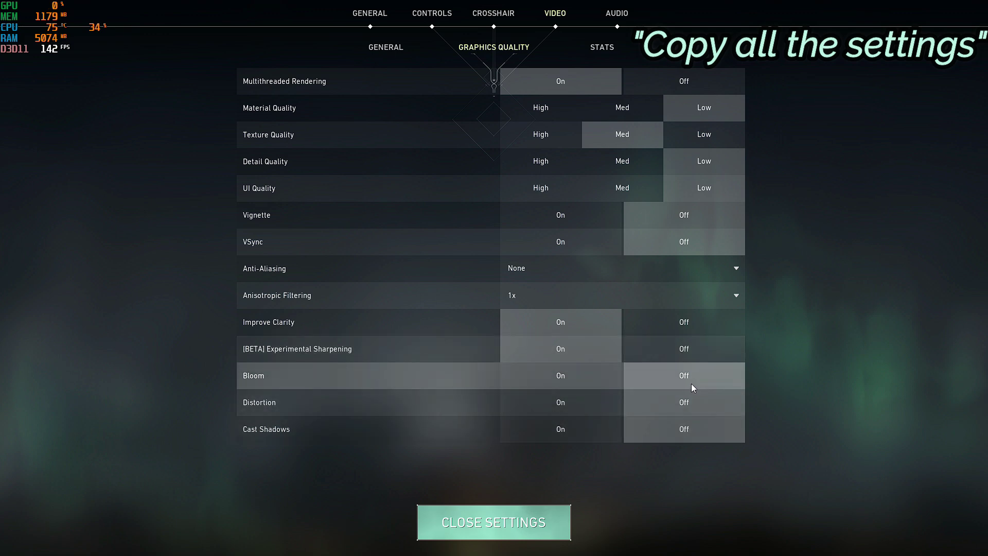
pyautogui.click(500, 516)
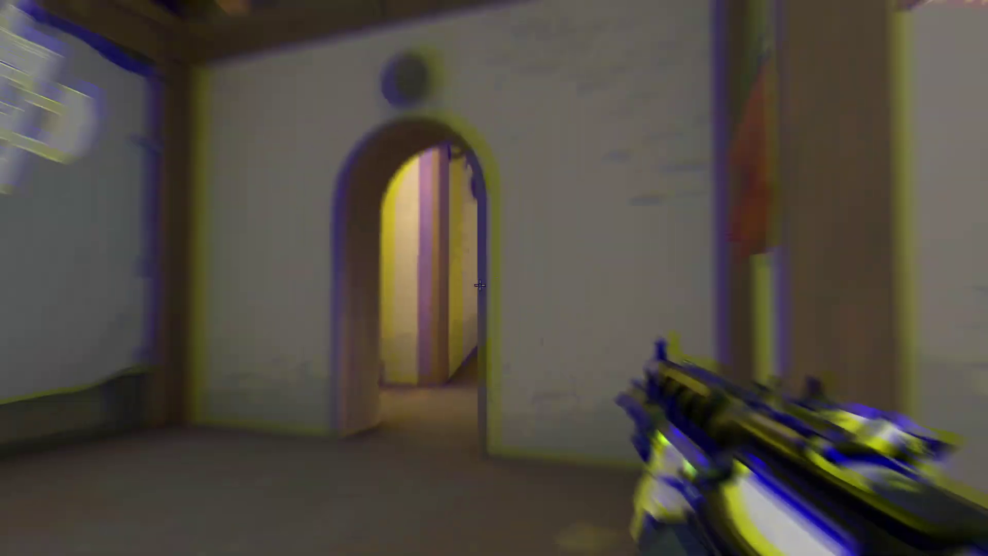
pyautogui.press('w')
pyautogui.press('3')
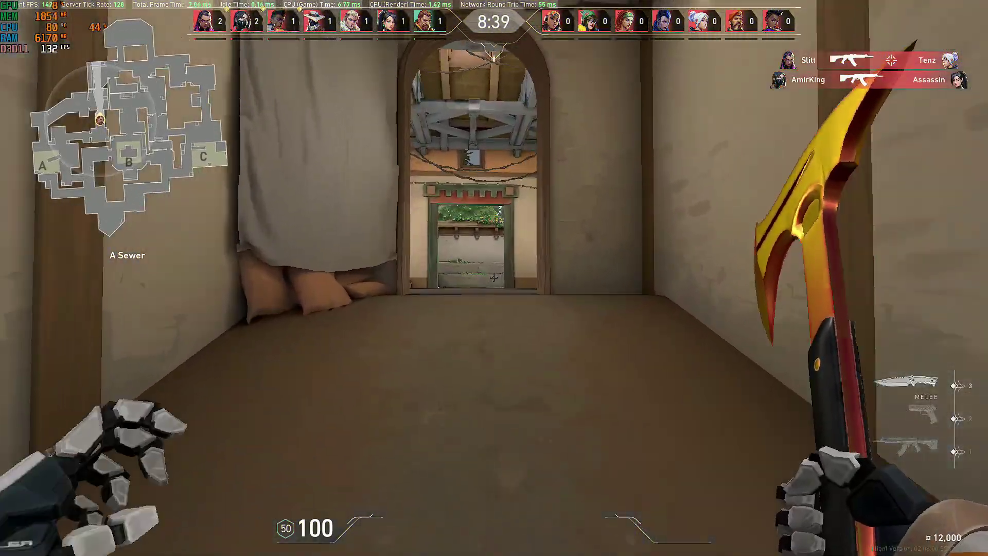
pyautogui.press('1')
pyautogui.press('w')
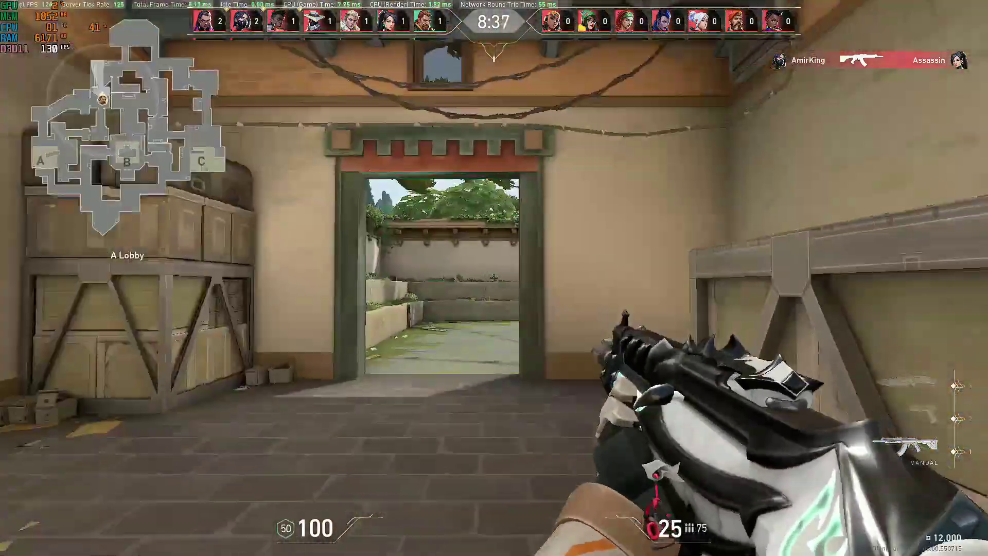
pyautogui.press('w')
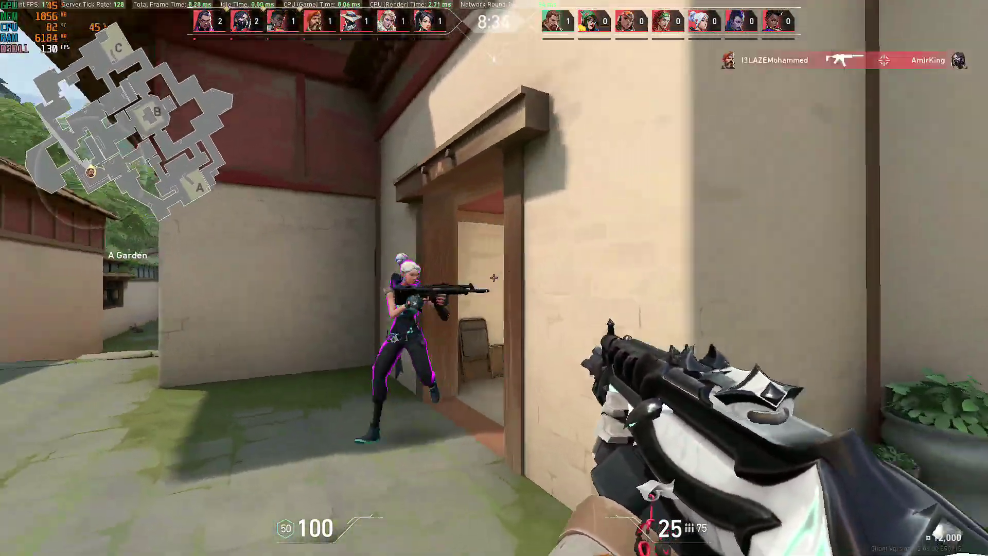
pyautogui.click(494, 277)
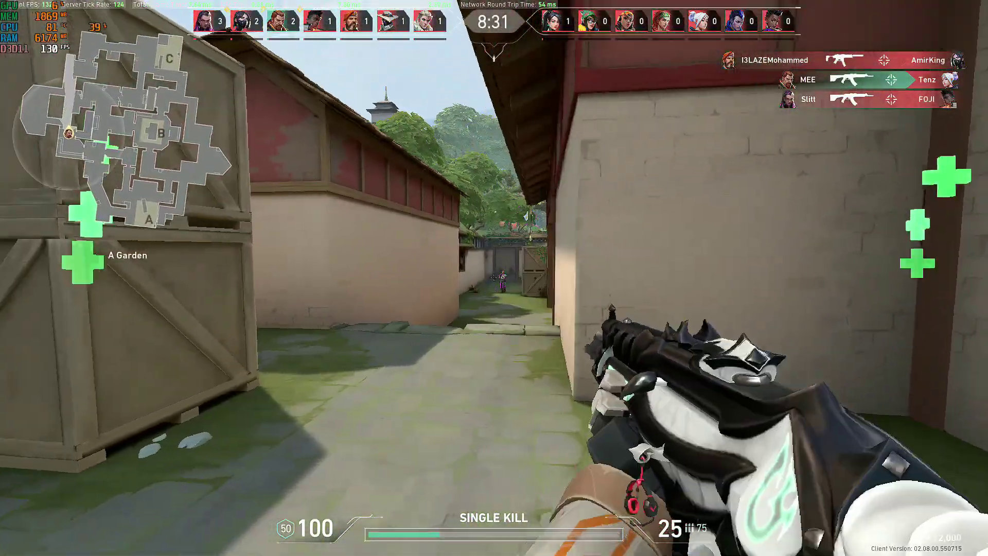
pyautogui.click(494, 277)
pyautogui.press('w')
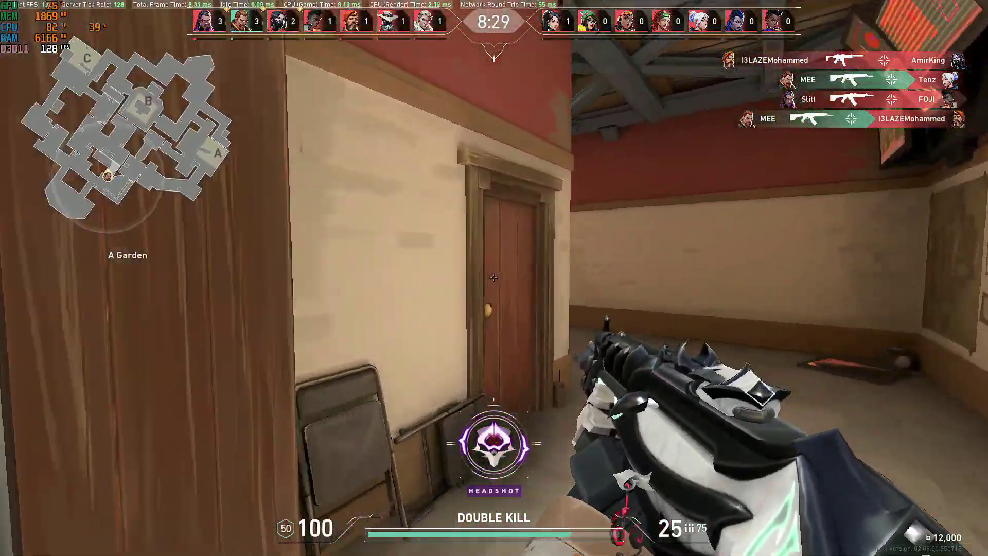